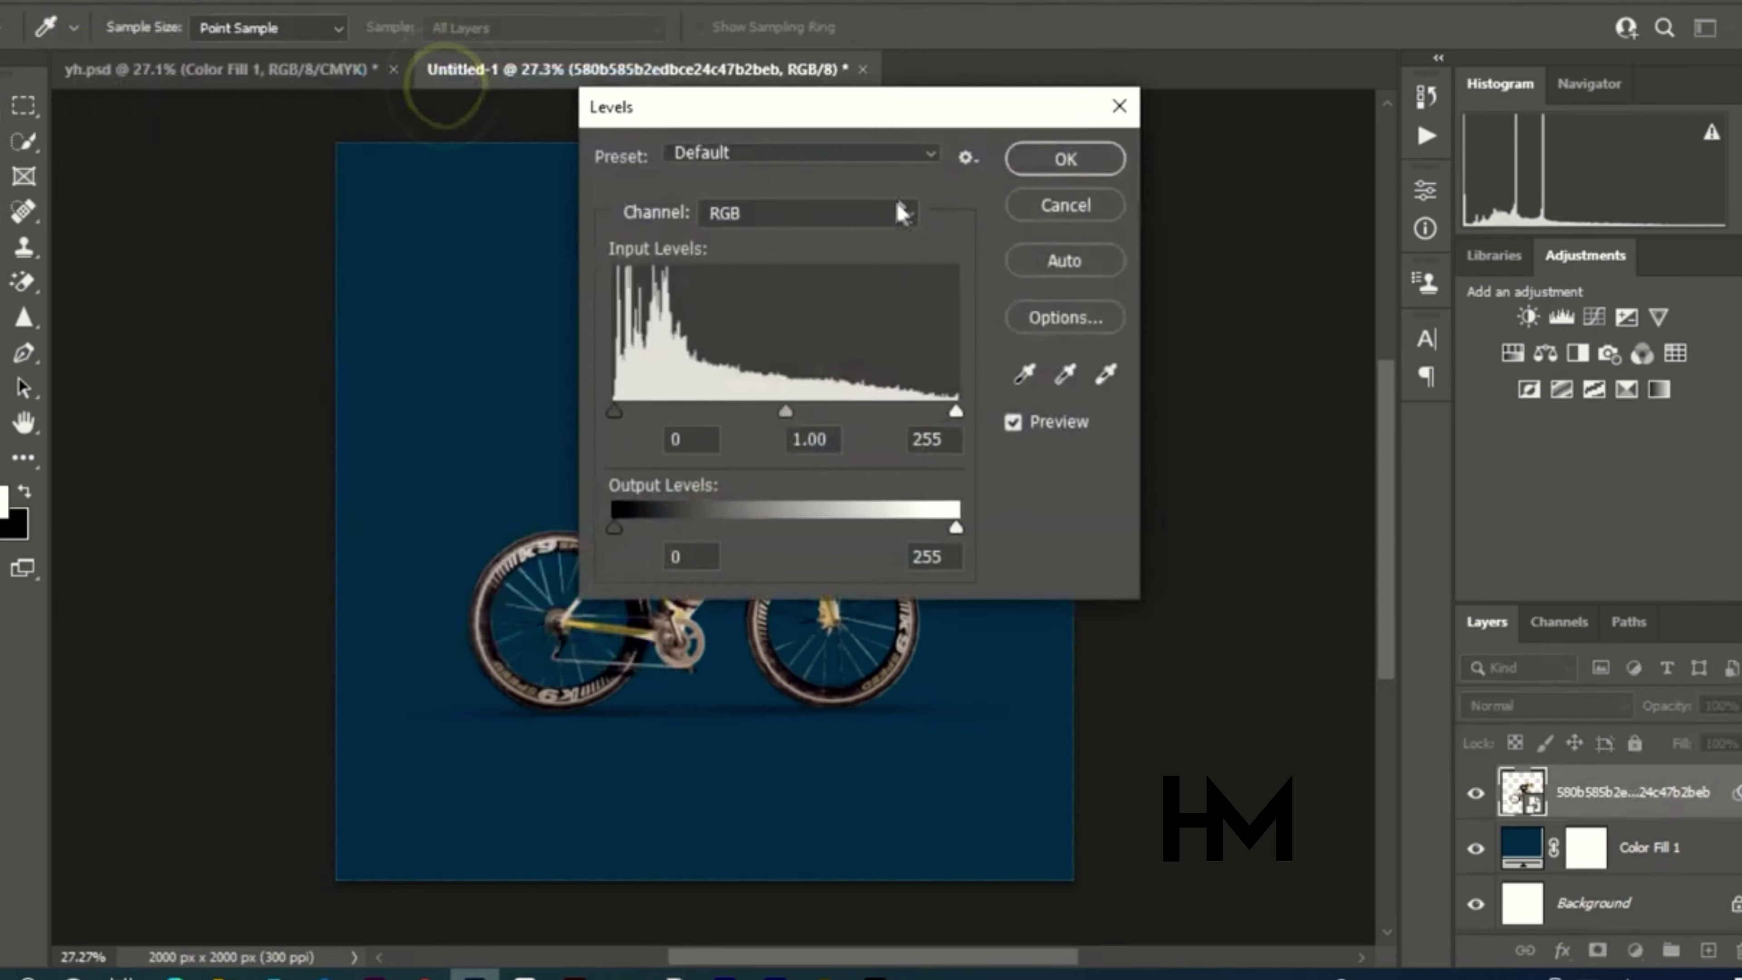
Adjust the cyclist layer's Levels with a black input of 8 and a white input of 237
drag(590, 106, 898, 92)
drag(1261, 397, 1235, 397)
drag(919, 397, 930, 400)
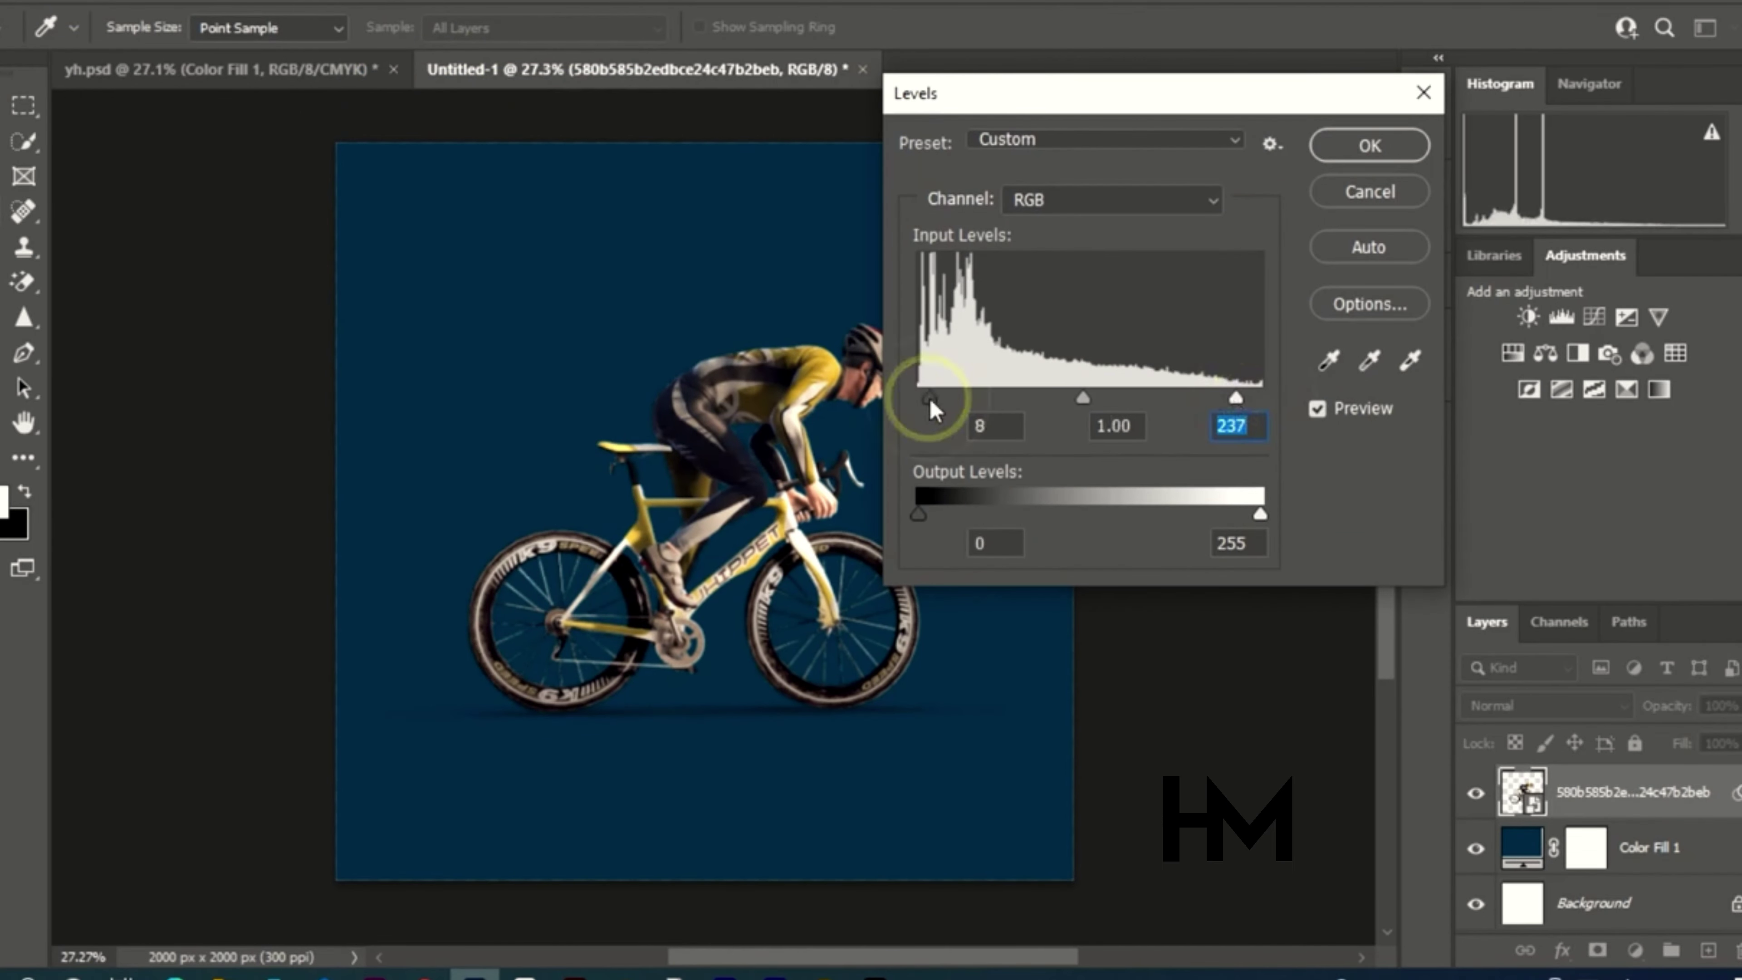
click(1369, 145)
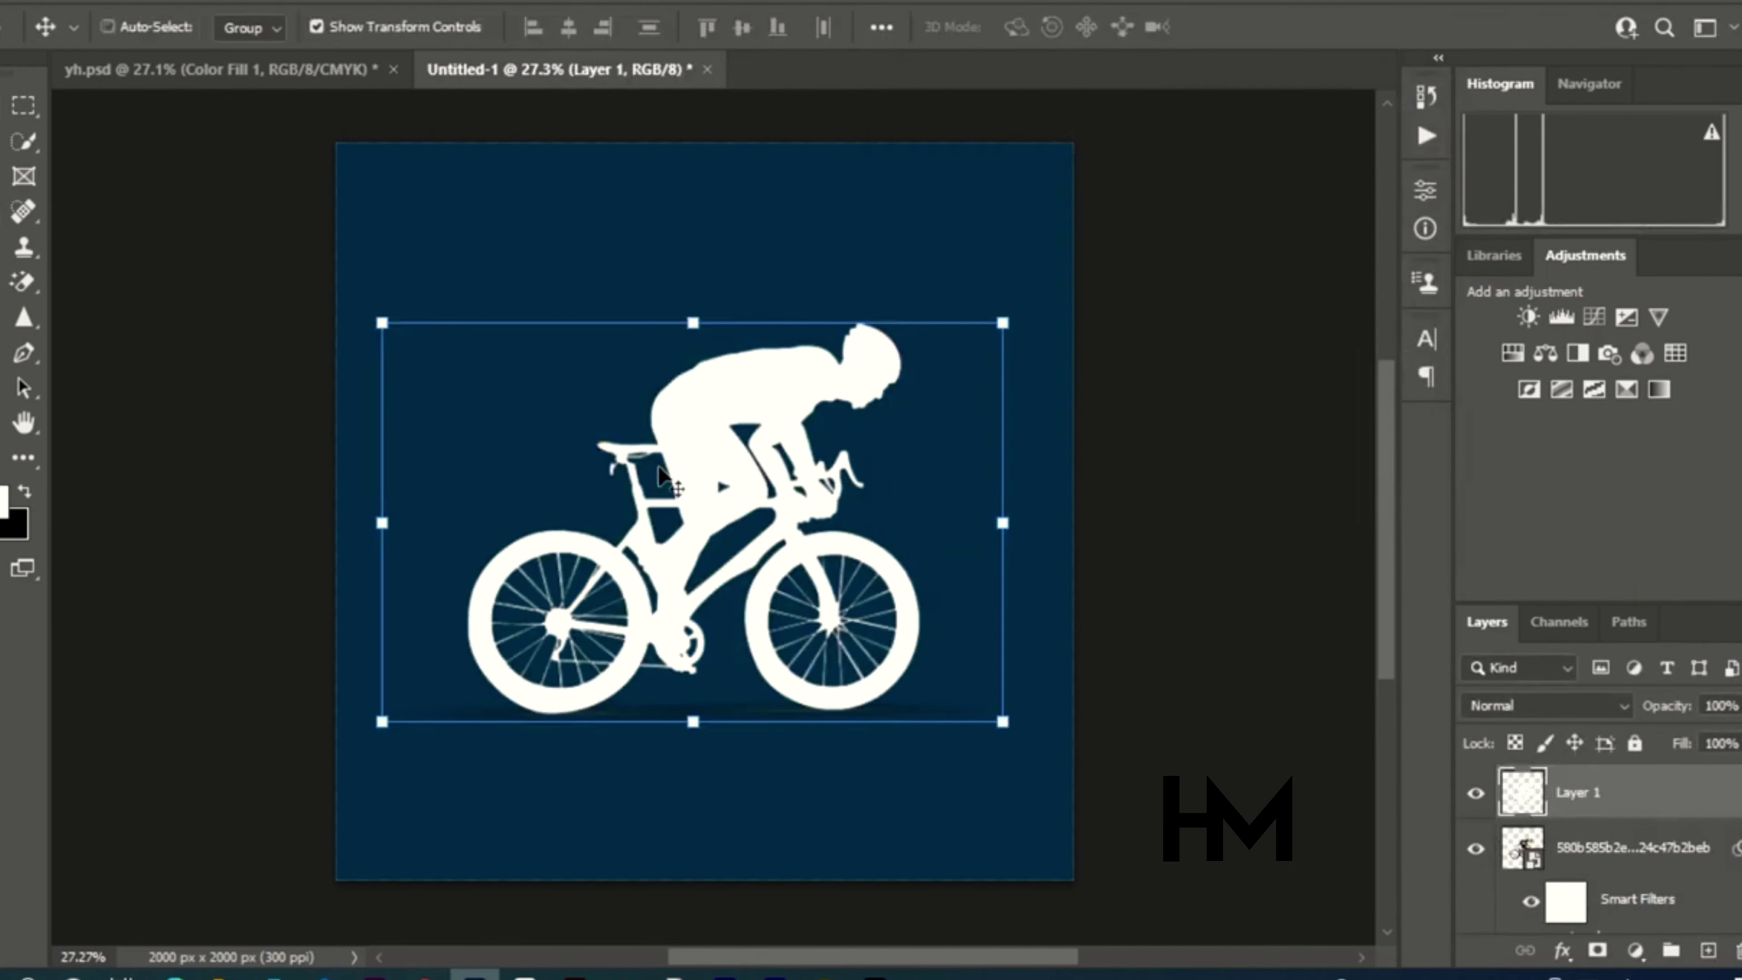
Place the white silhouette layer beneath the cyclist layer and shift it slightly to the left
key(ctrl+bracketleft)
key(shift+Left)
key(shift+Left)
key(shift+Left)
key(shift+Left)
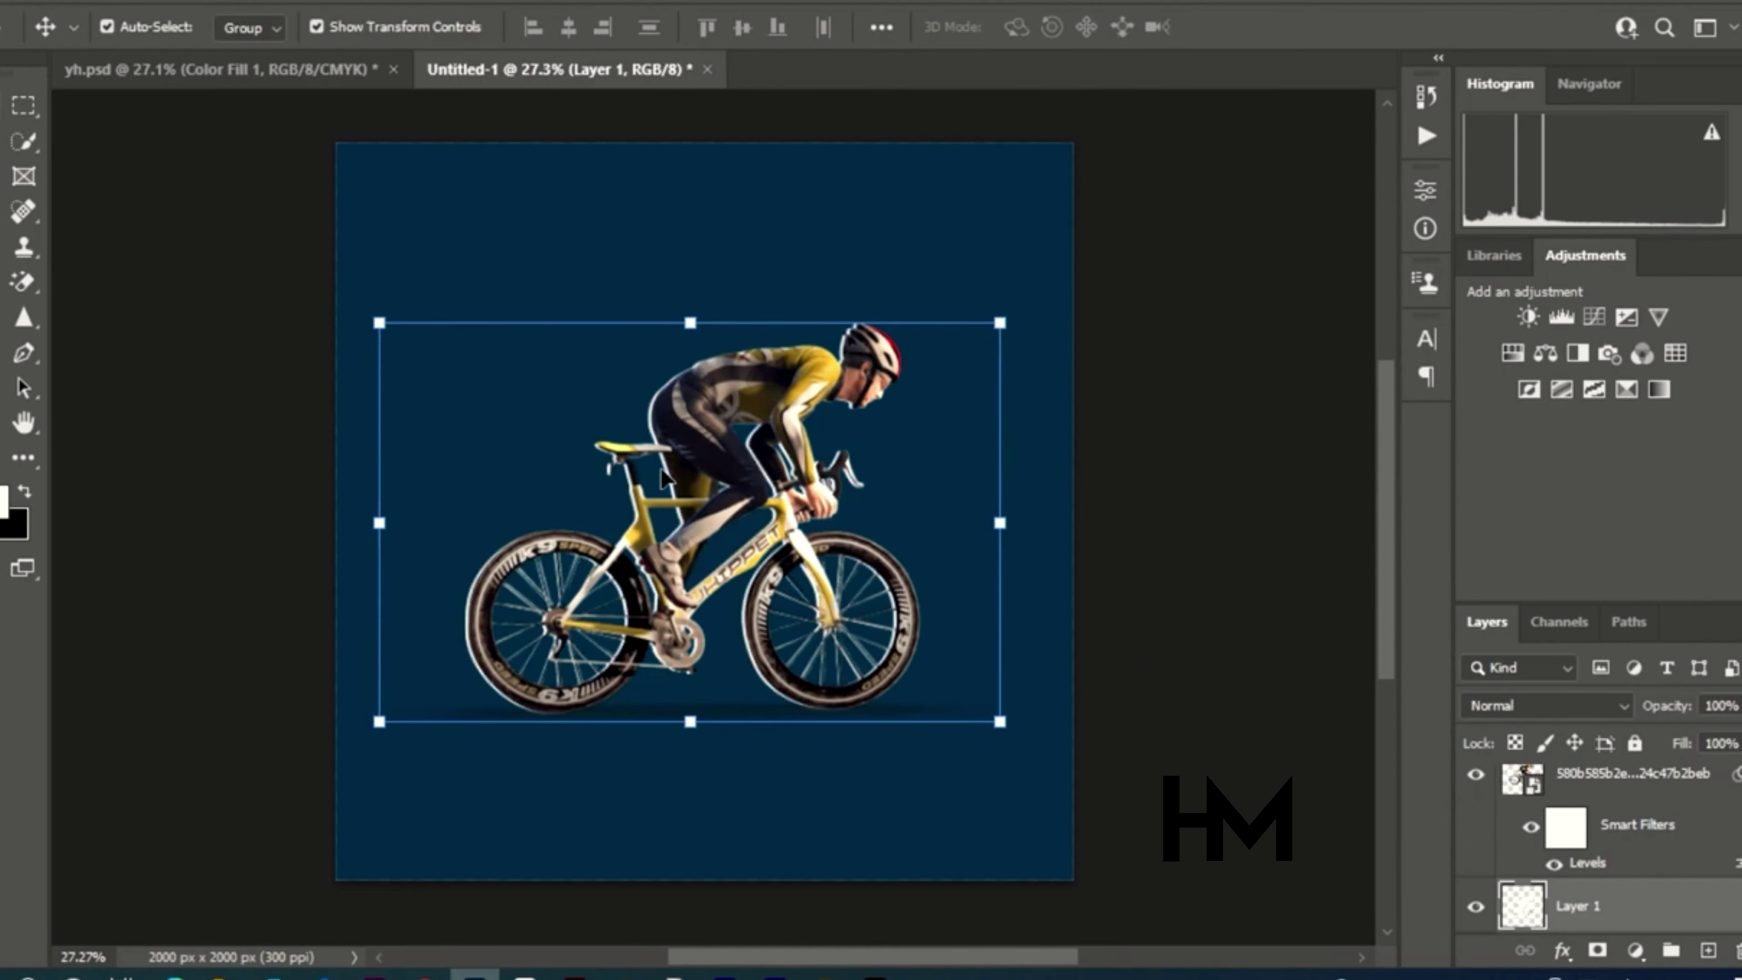
Turn off the R channel in Layer 1's blending options to make the silhouette cyan
click(1562, 950)
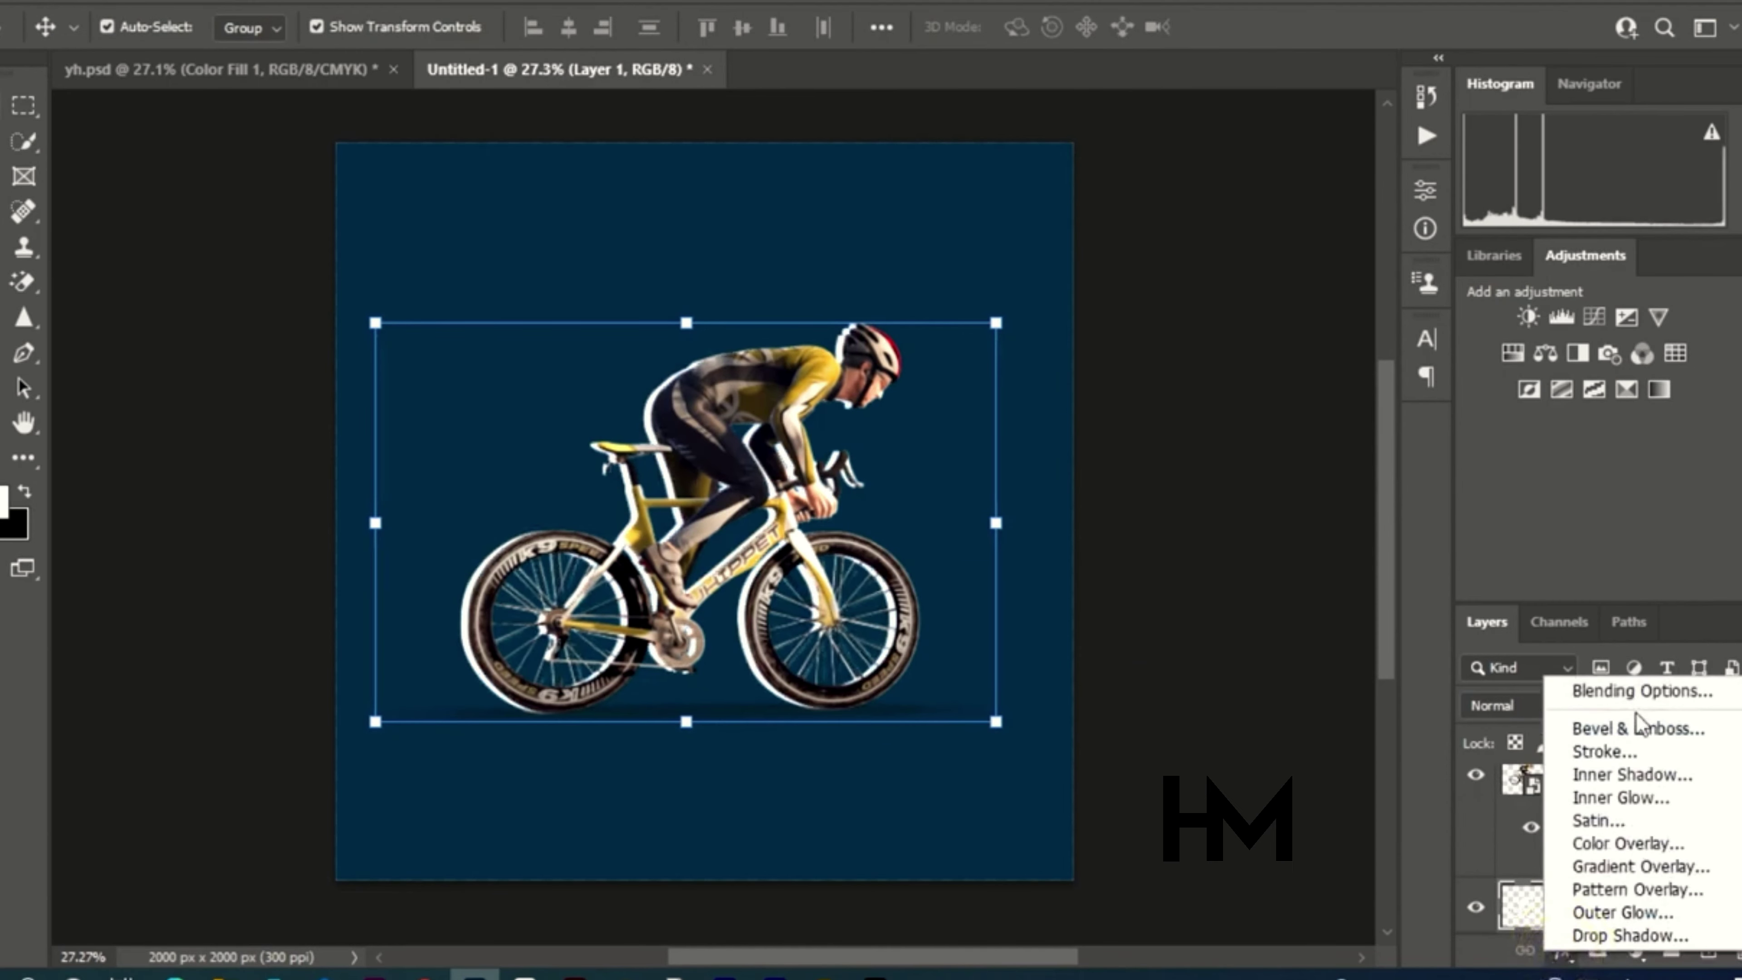
click(1631, 691)
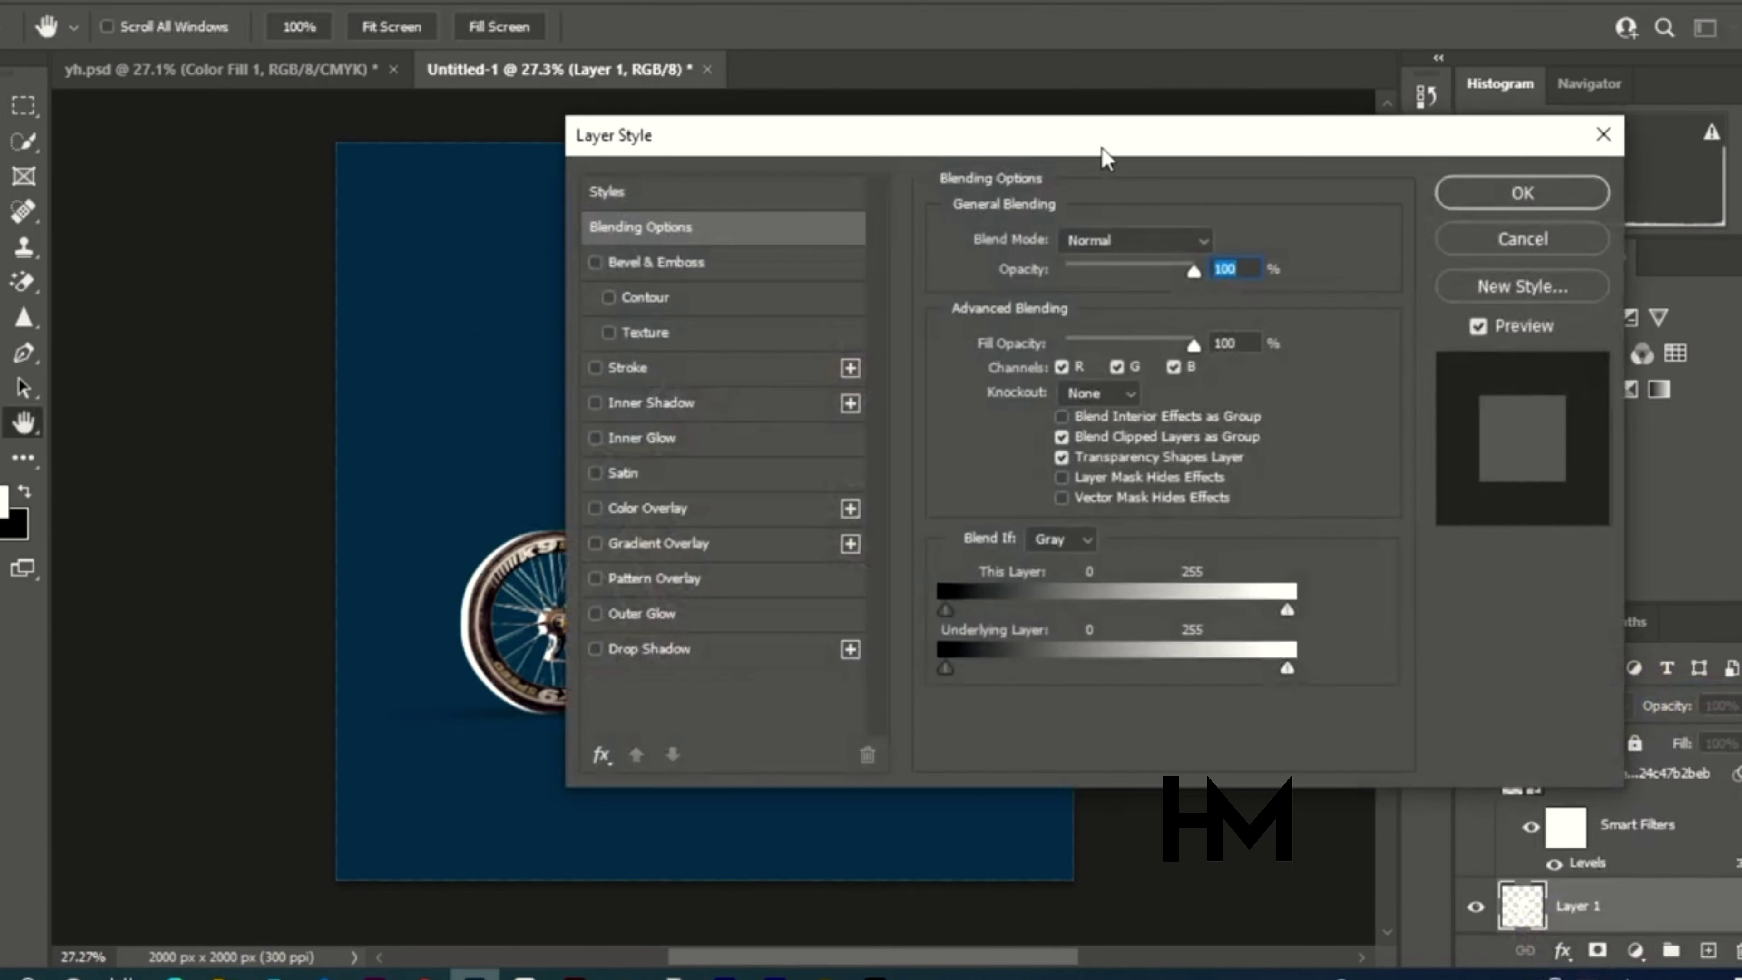
drag(1108, 141, 1552, 146)
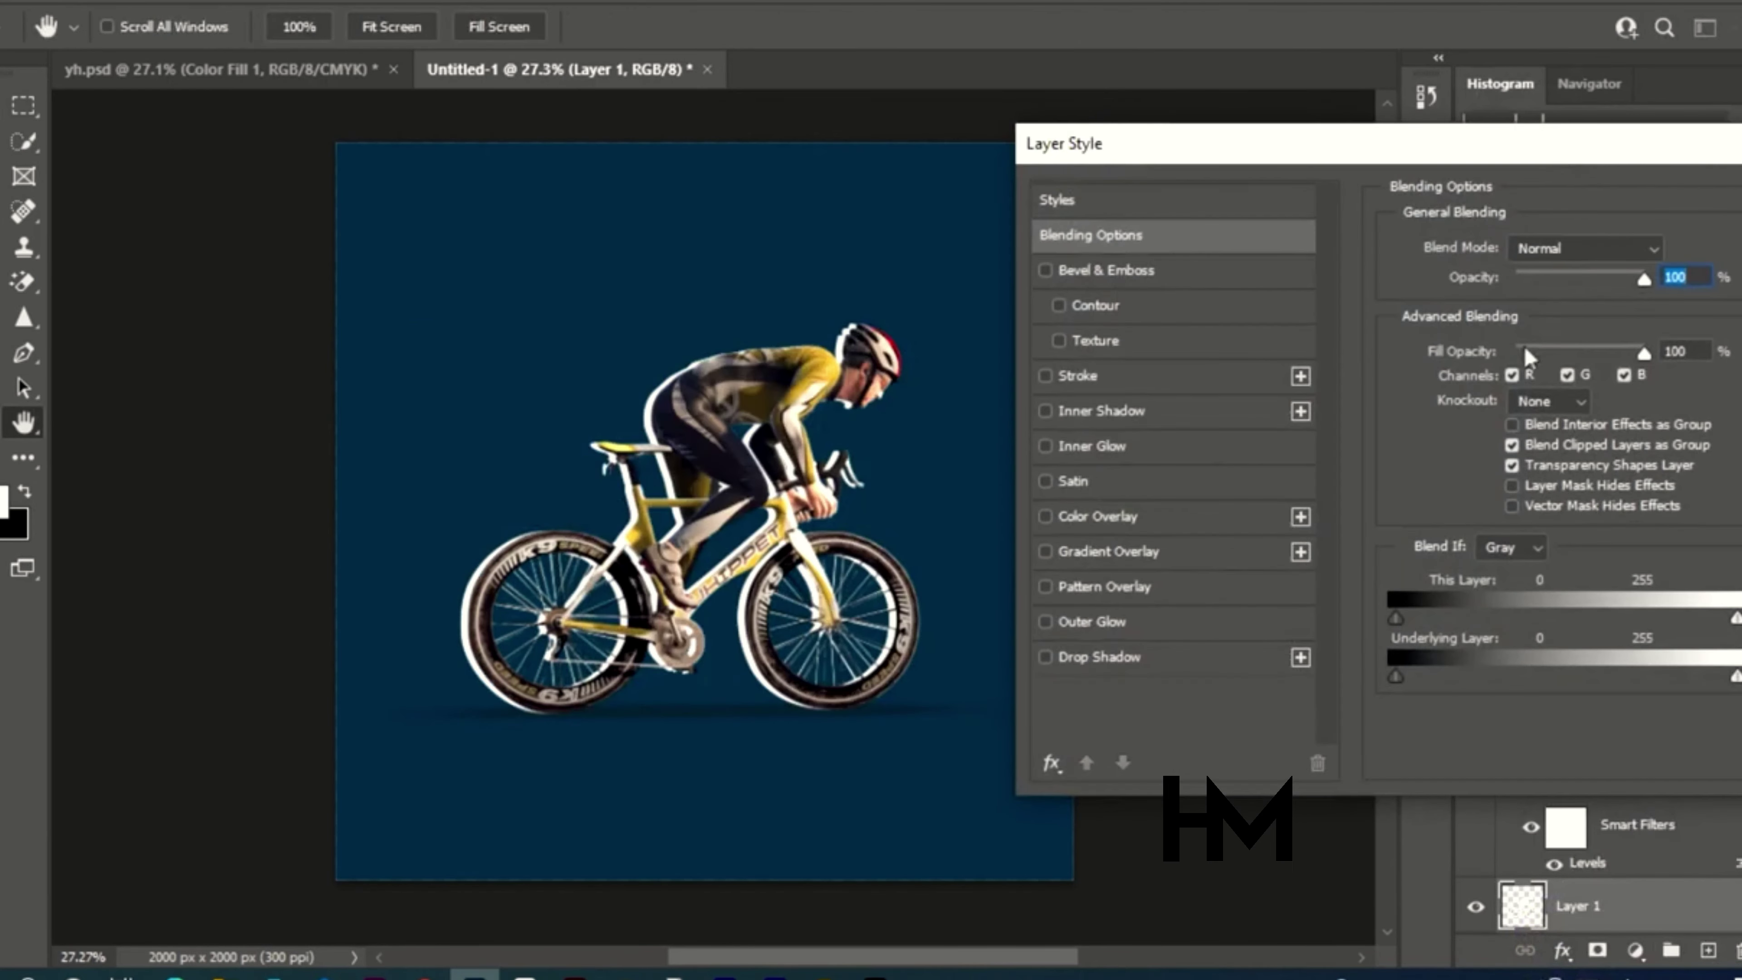
click(1515, 375)
key(Return)
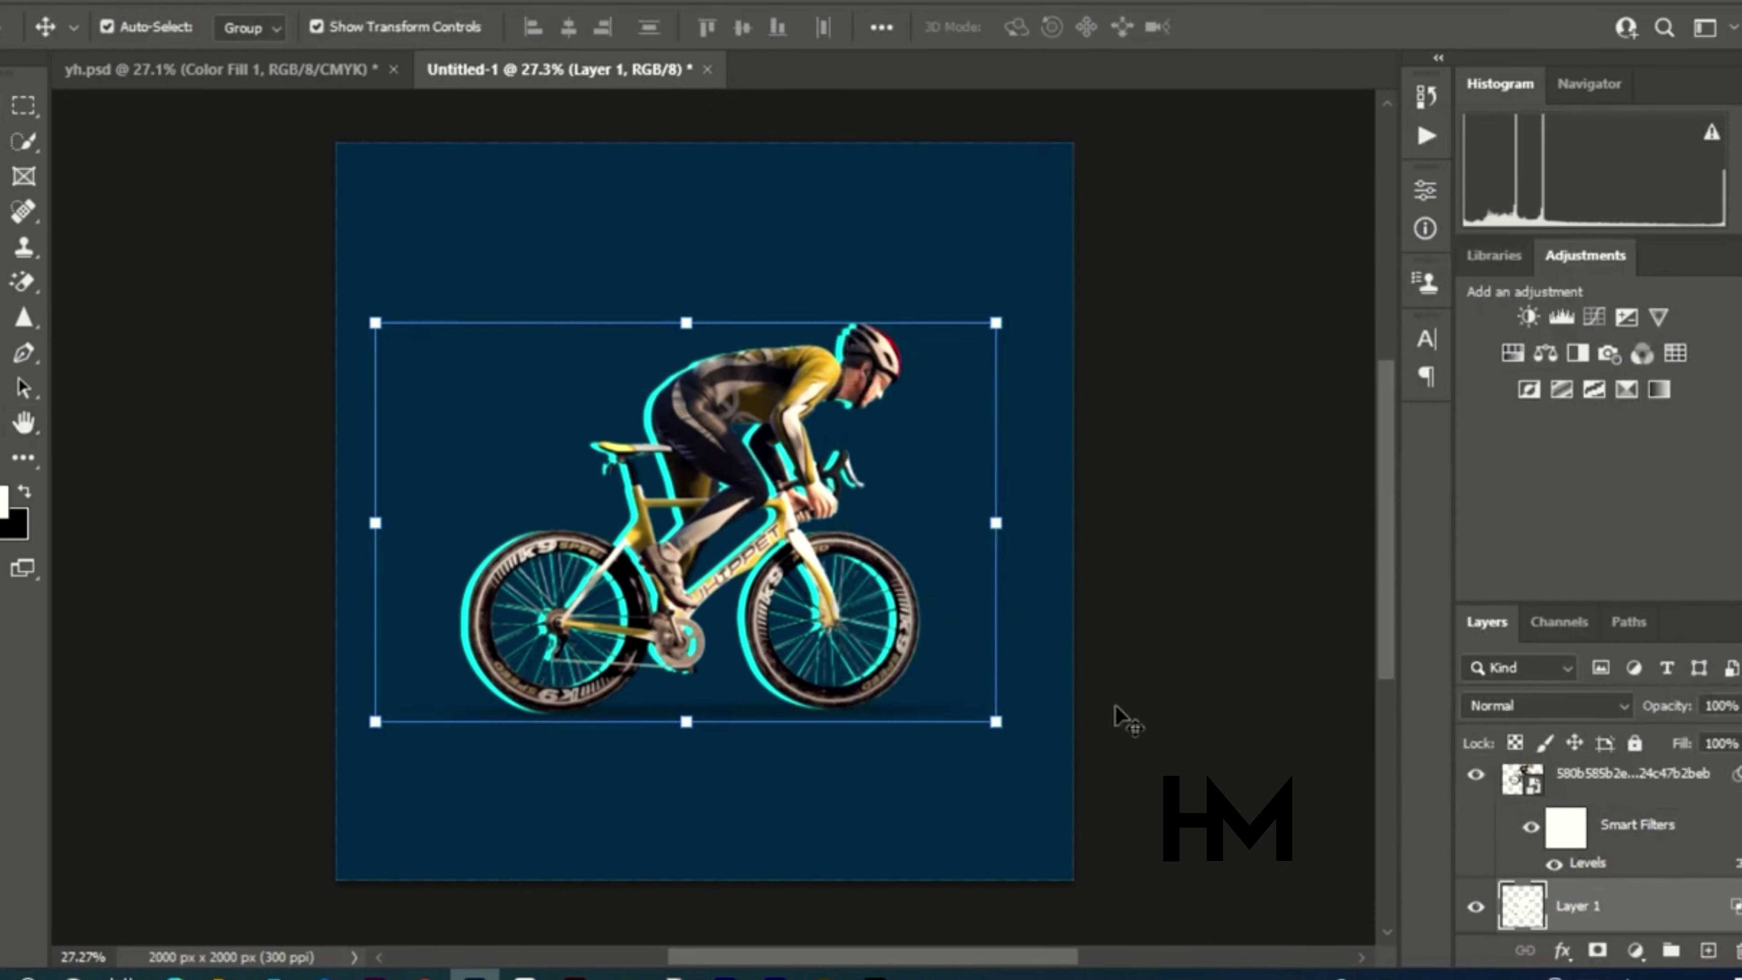
Duplicate Layer 1 and shift the copy to the right until it shows past the cyclist's other side
drag(1636, 910, 1707, 954)
key(shift+Right)
key(shift+Right)
key(shift+Right)
key(shift+Right)
key(shift+Right)
key(shift+Right)
key(shift+Right)
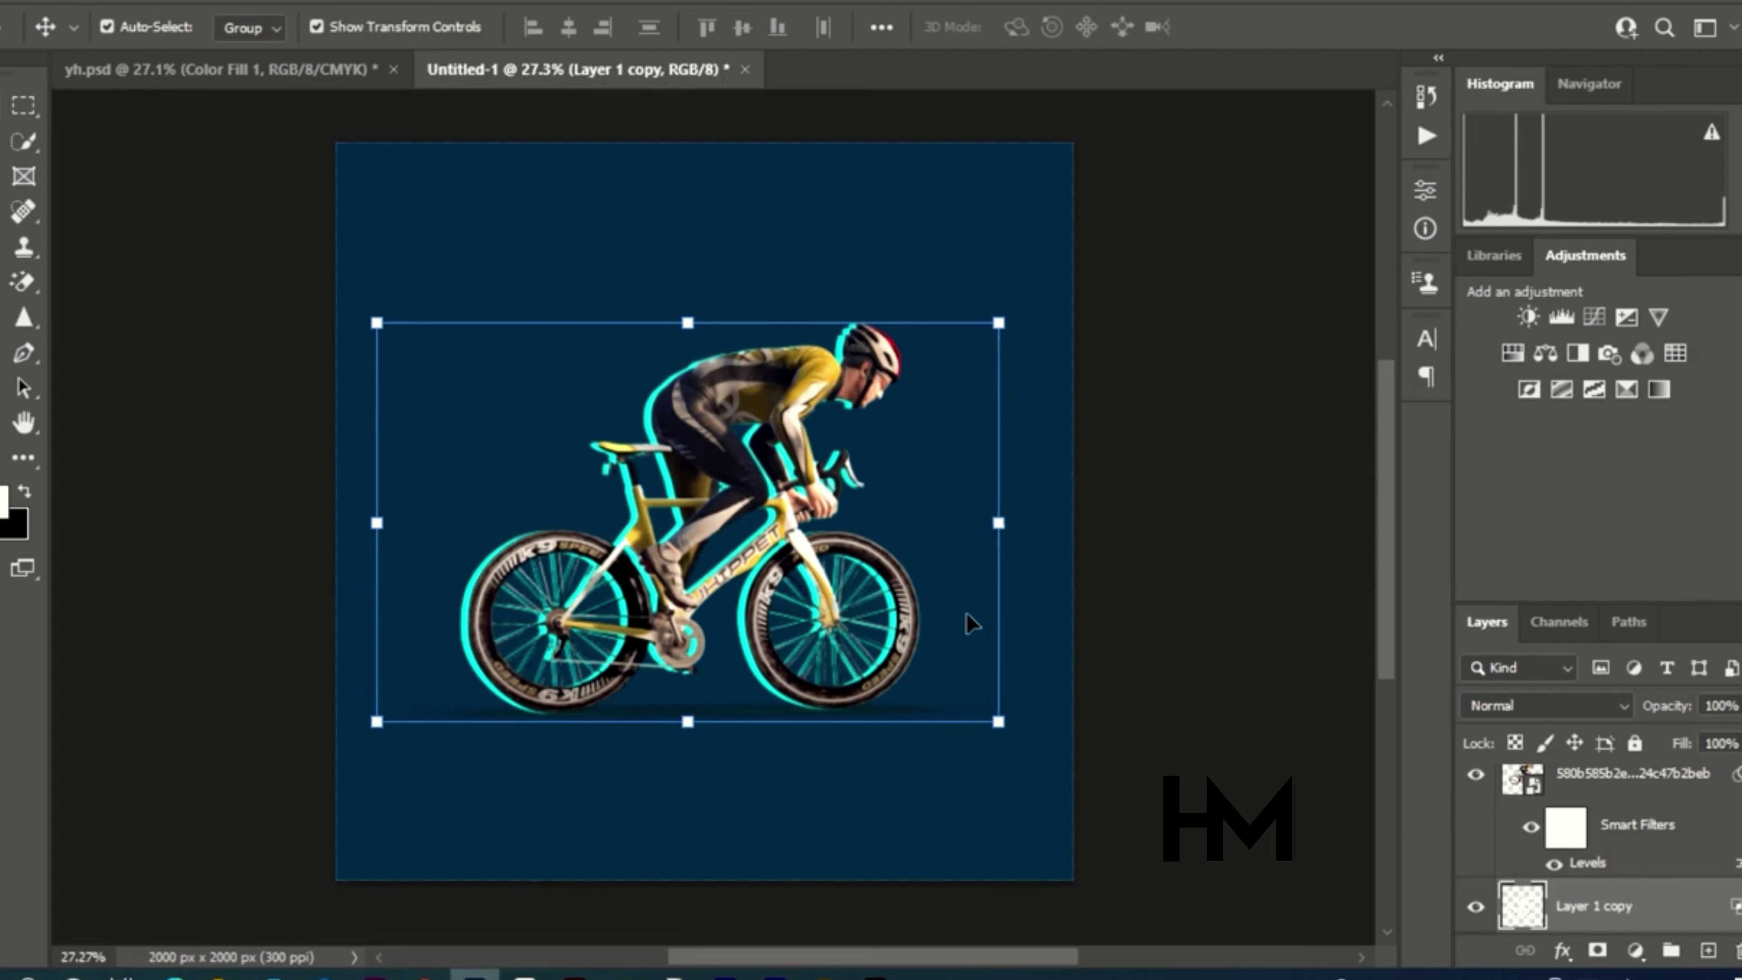
Set Layer 1 copy's blending options to use only the R channel, with G and B turned off
click(1561, 953)
click(1606, 669)
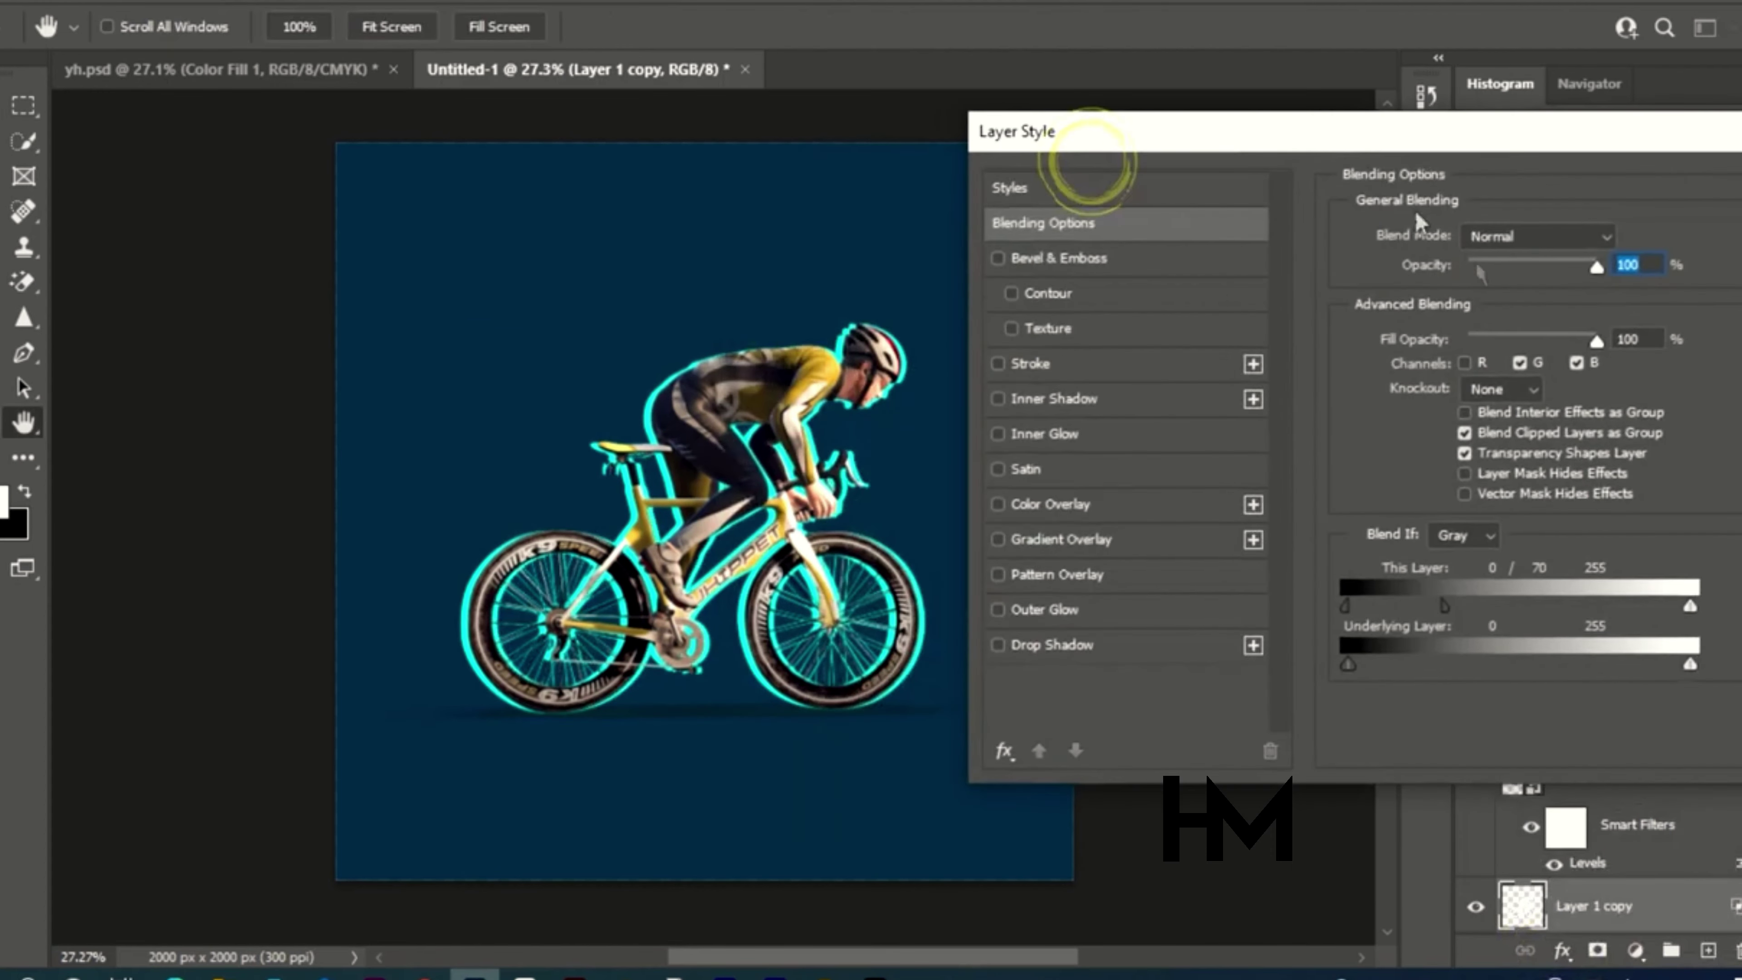
click(1576, 363)
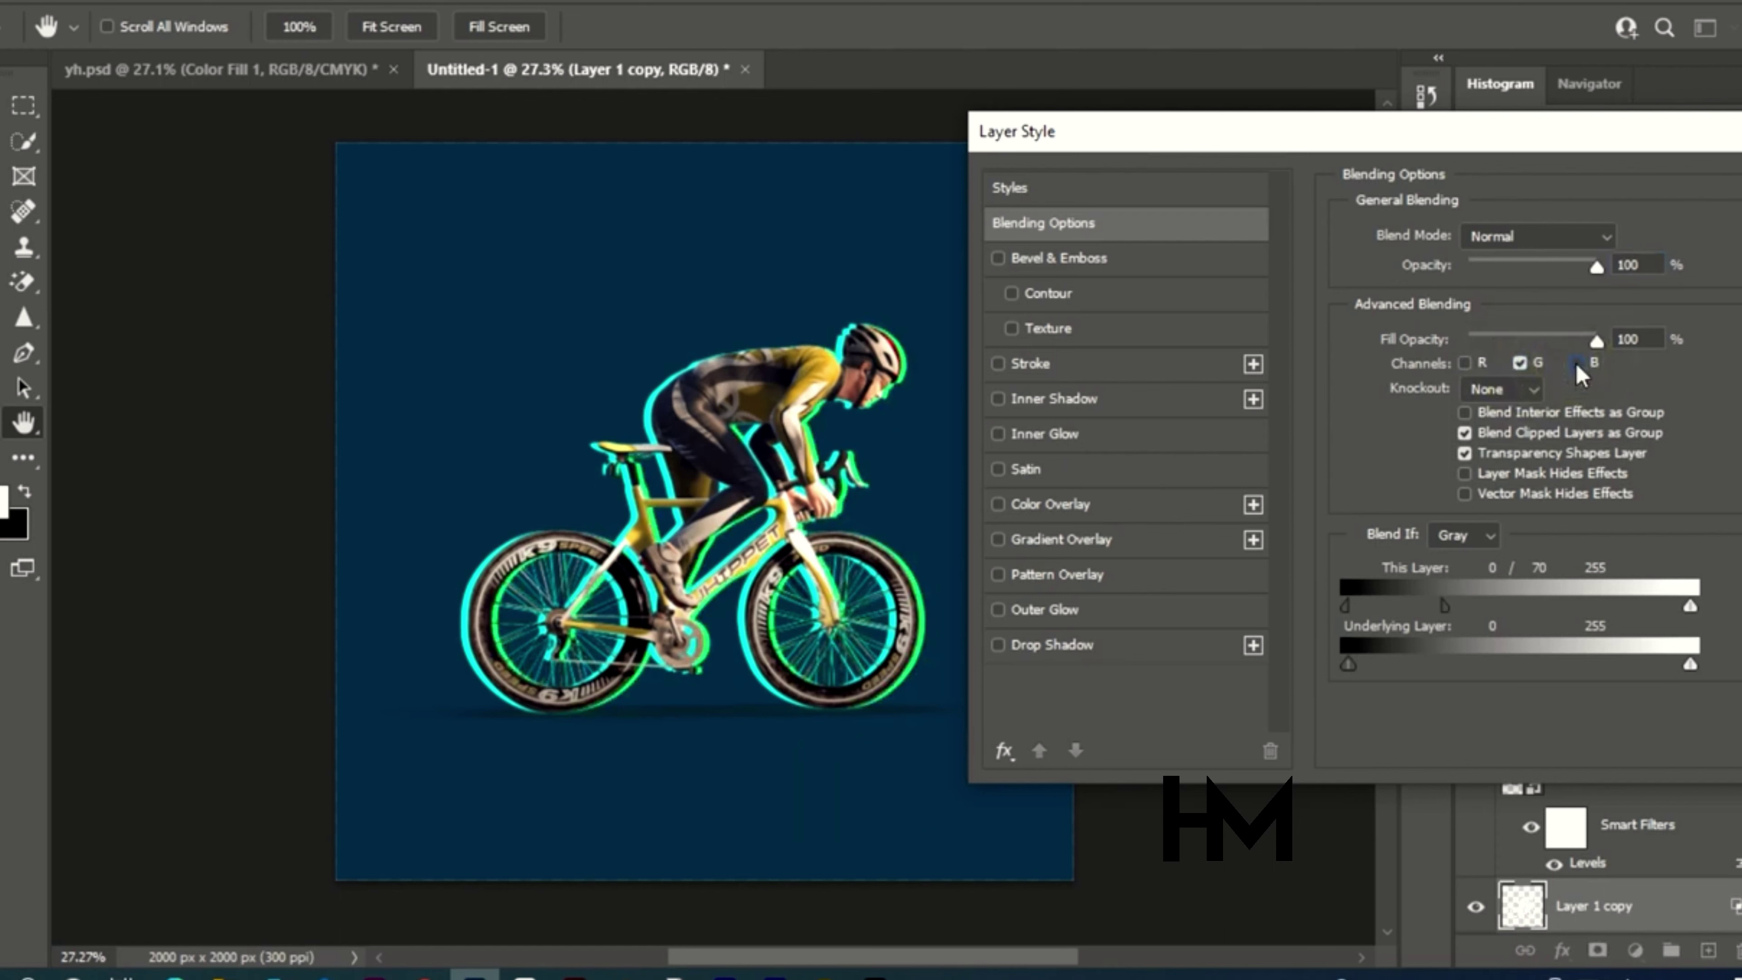
click(1466, 364)
click(1521, 363)
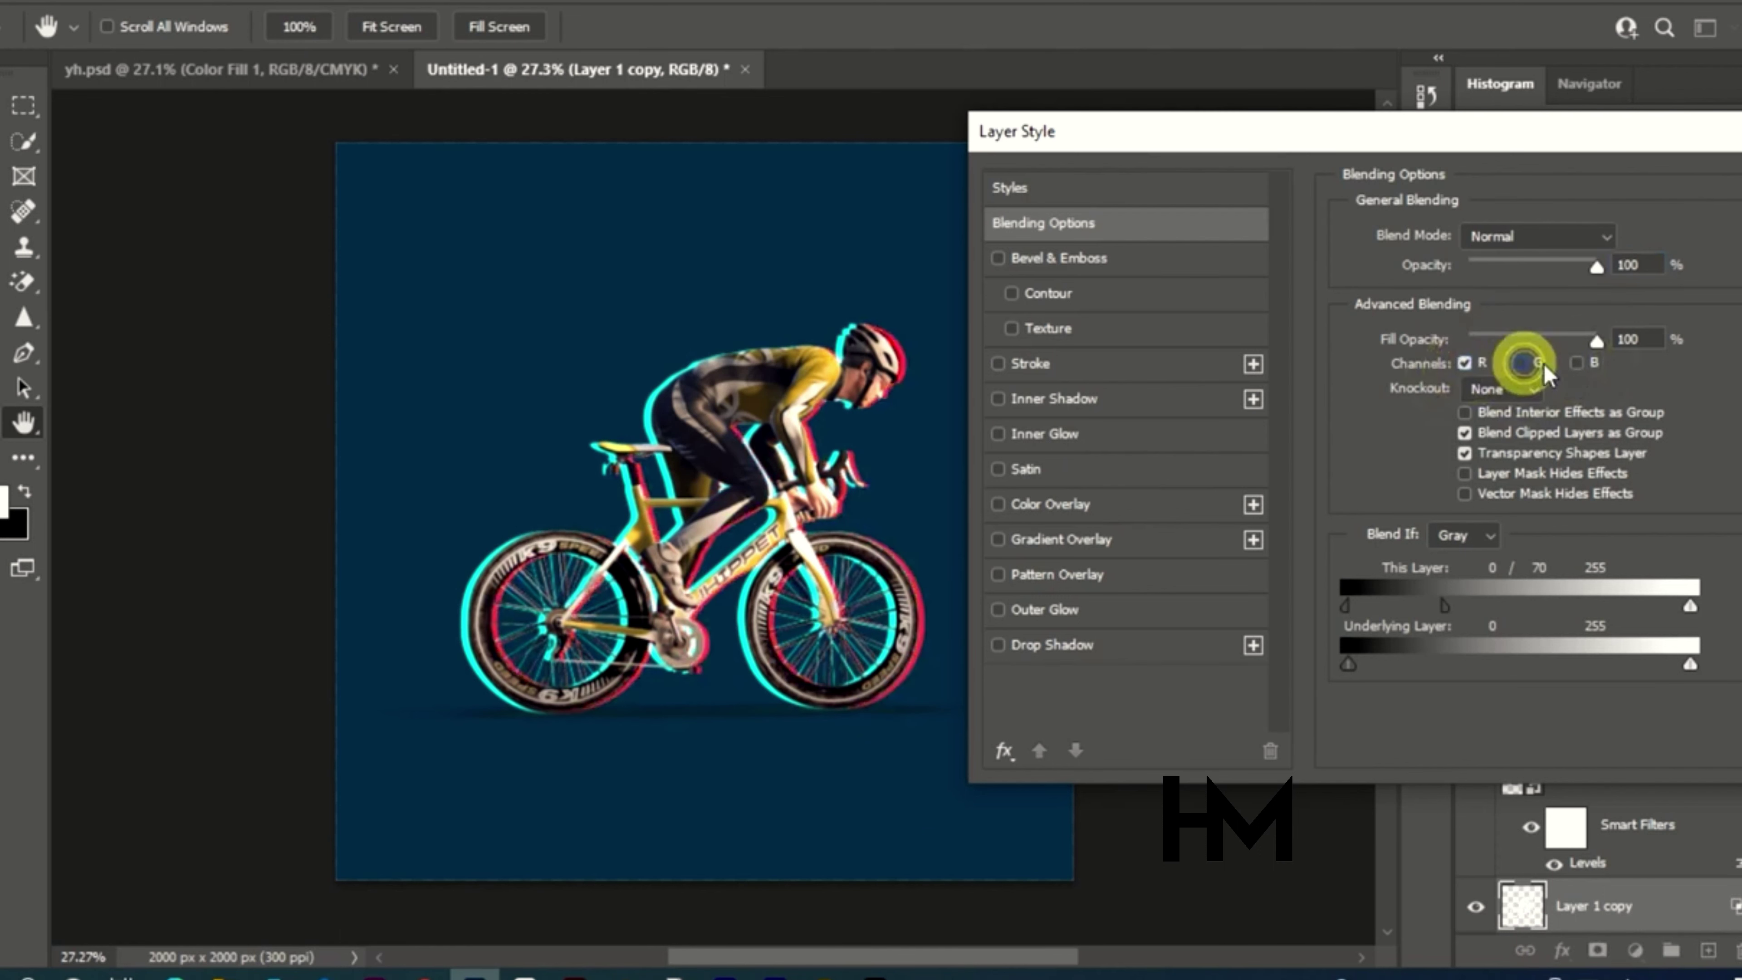
drag(1474, 145, 1214, 179)
click(1631, 231)
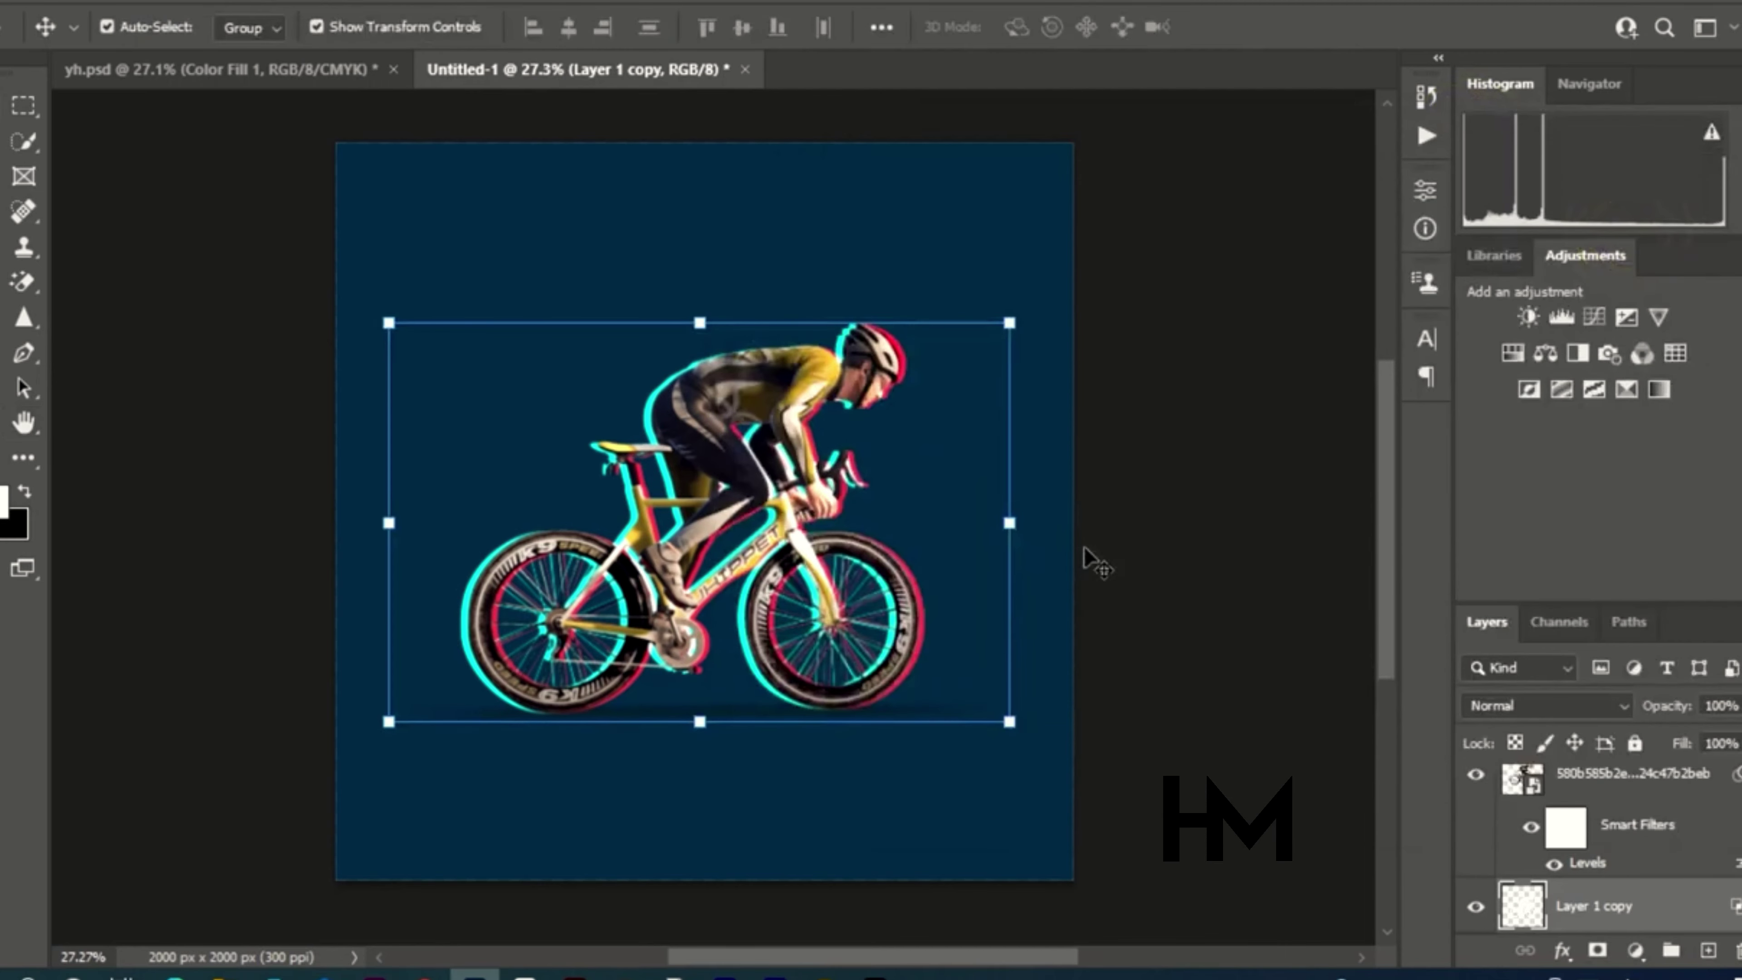
Apply the Wind filter to Layer 1 copy using the Blast method, From the Right
click(312, 3)
mouse_move(603, 512)
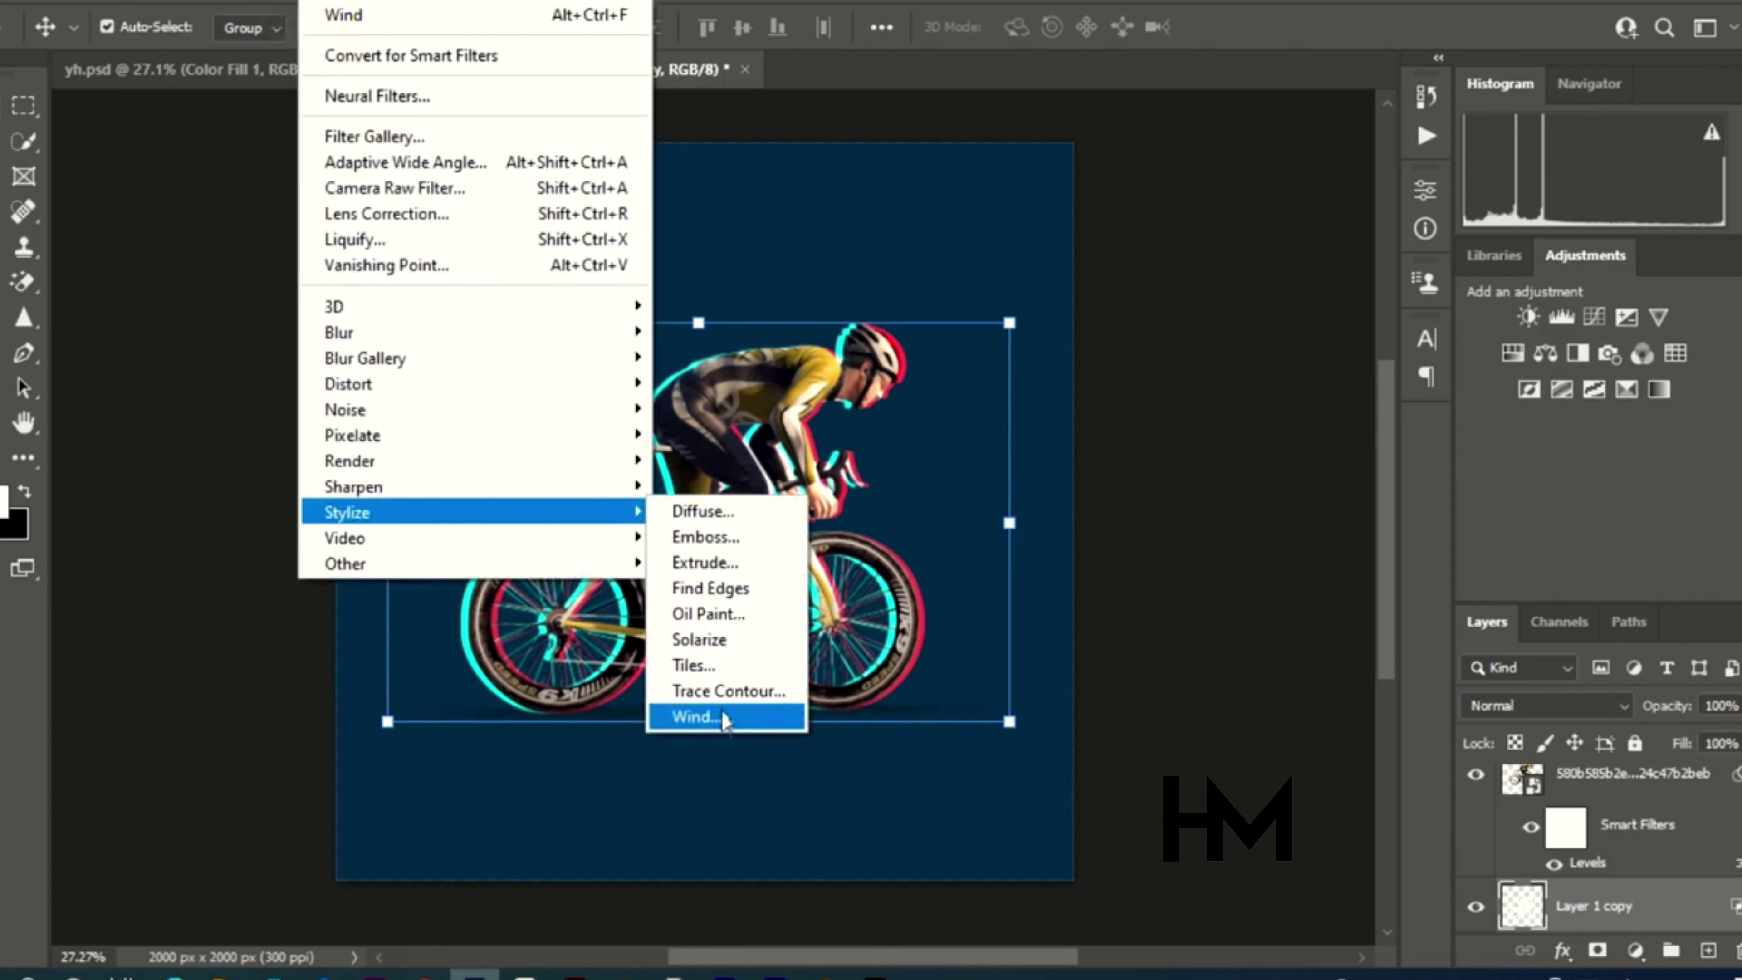
click(695, 717)
drag(1144, 136, 1302, 109)
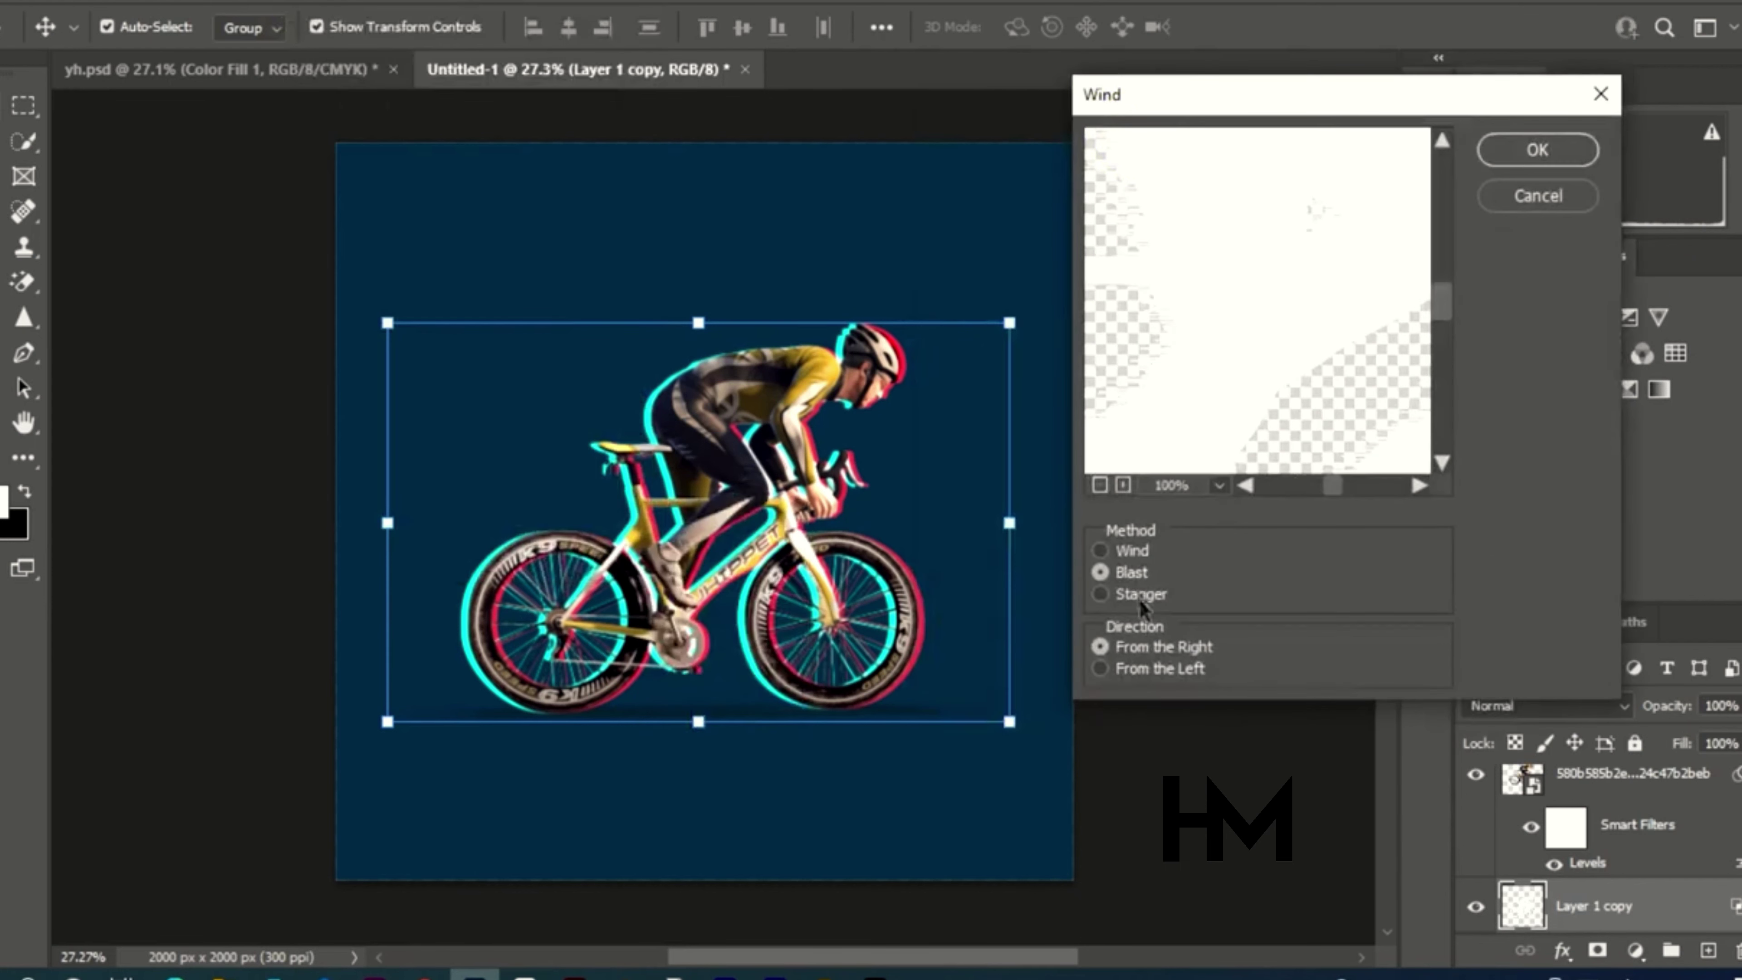
click(1100, 573)
click(1537, 150)
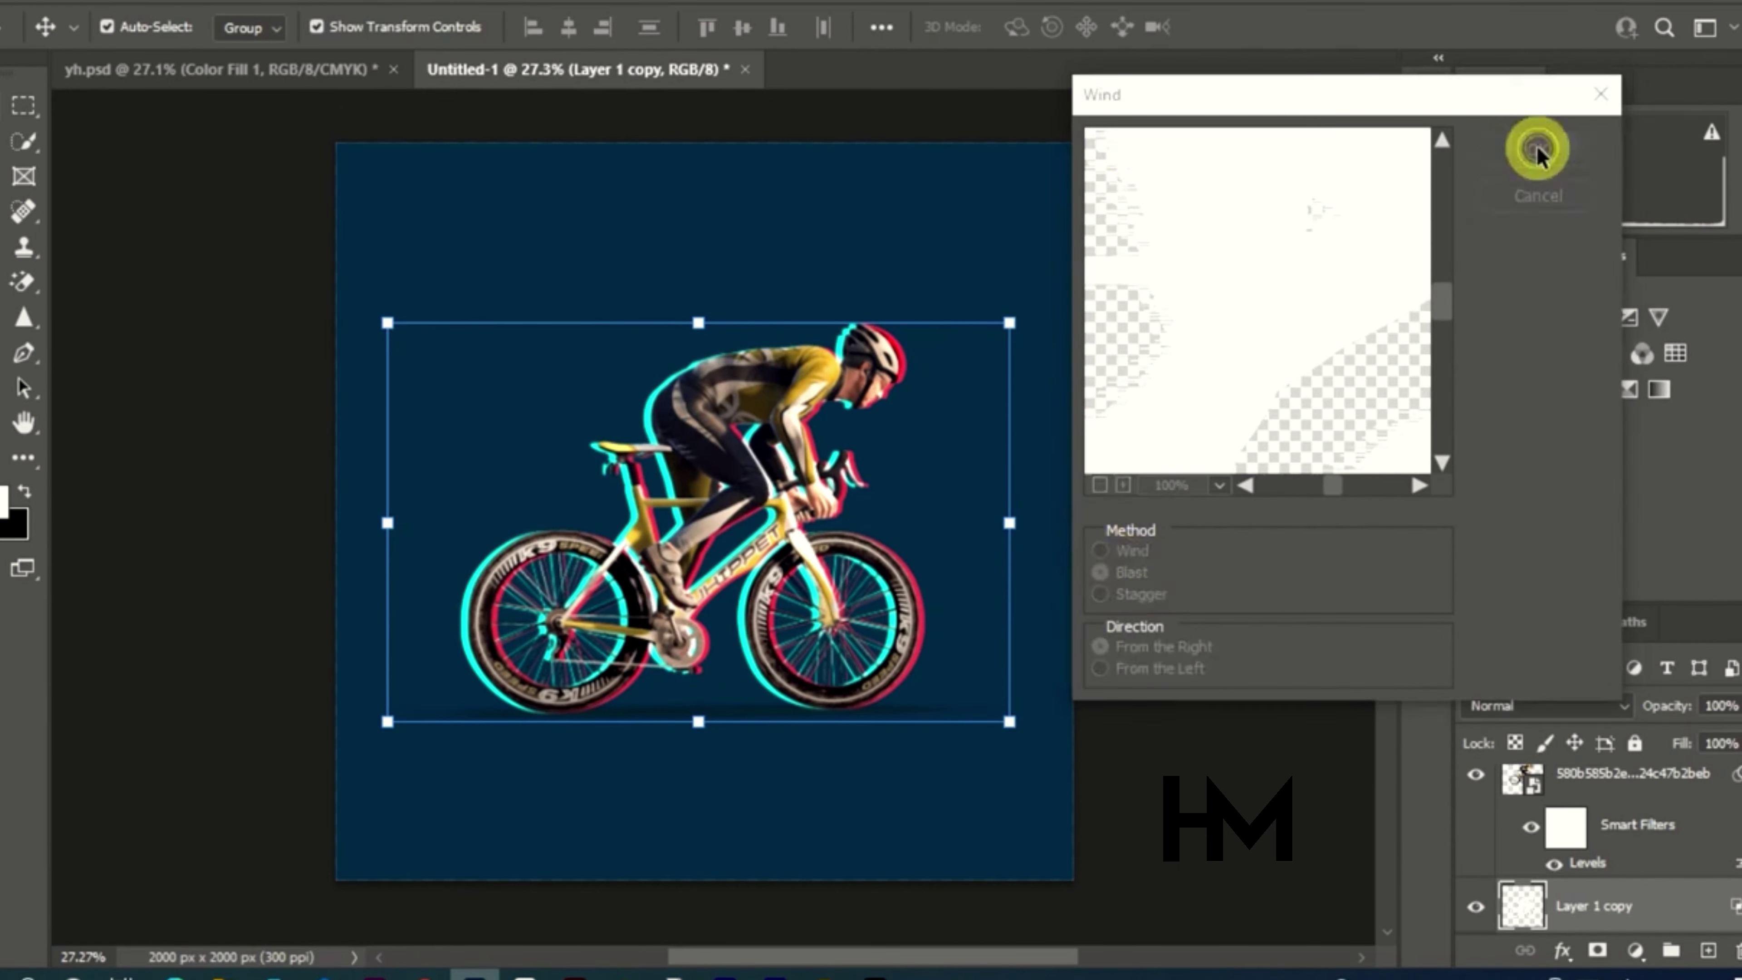
Apply the same Wind filter to the cyan silhouette on Layer 1
scroll(1586, 851, down, 2)
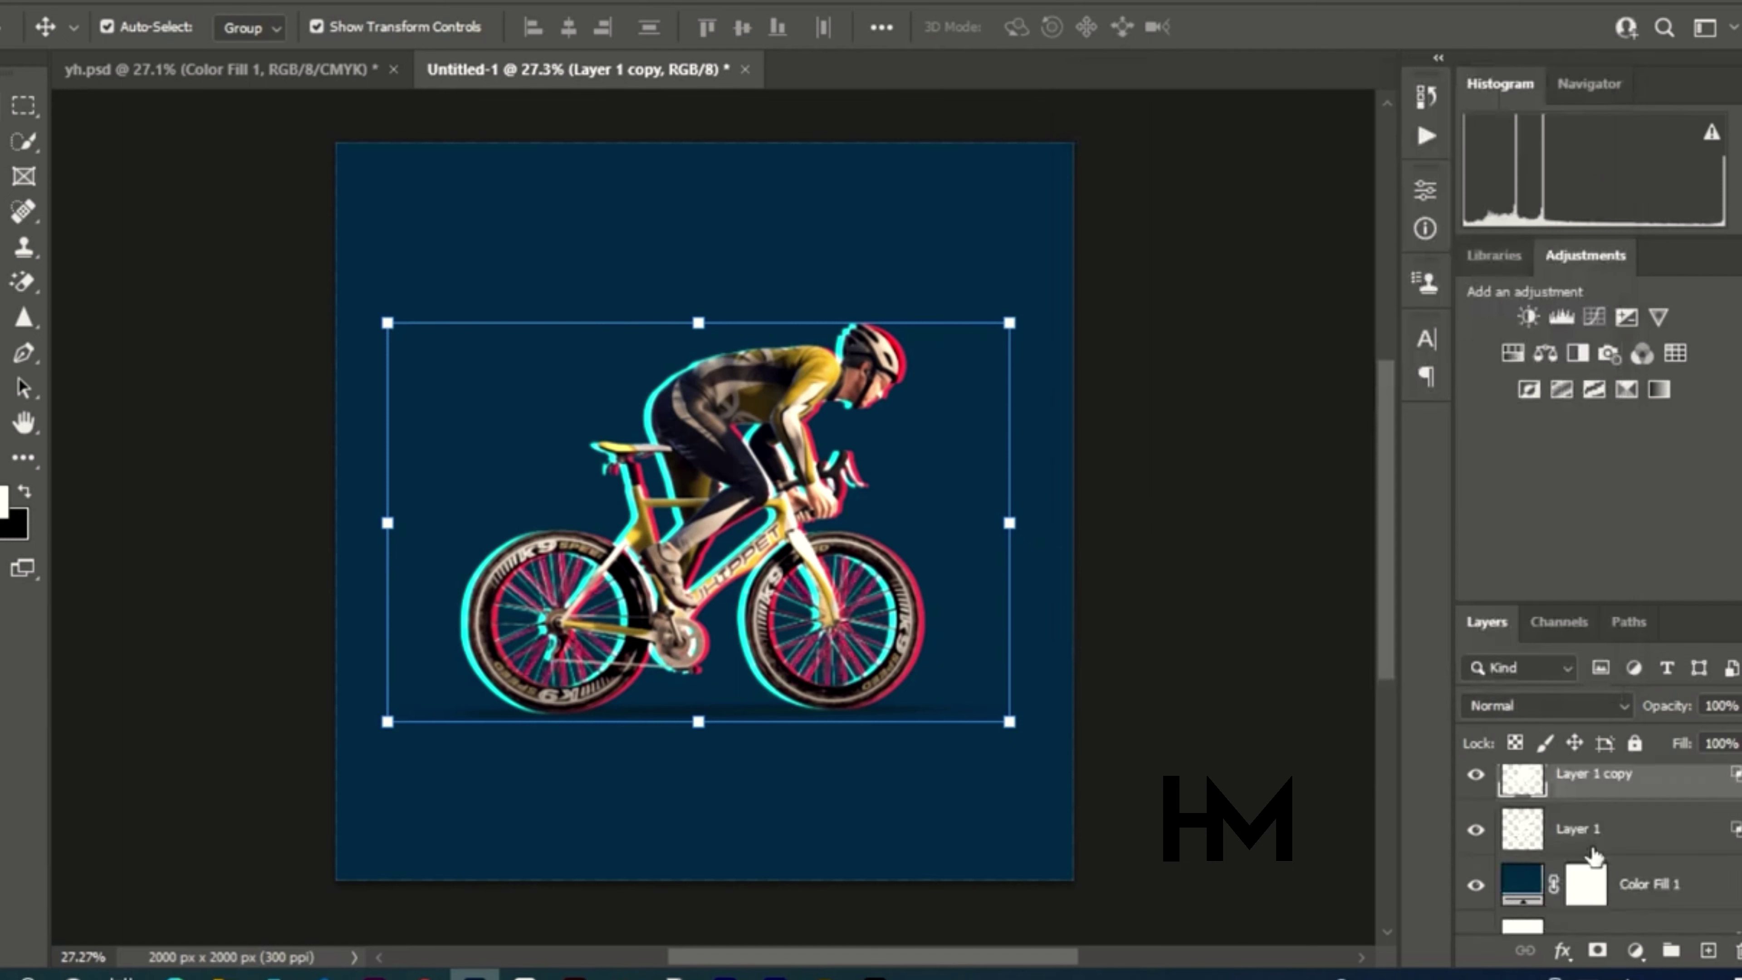
scroll(1603, 856, up, 2)
scroll(1598, 892, down, 2)
click(1598, 834)
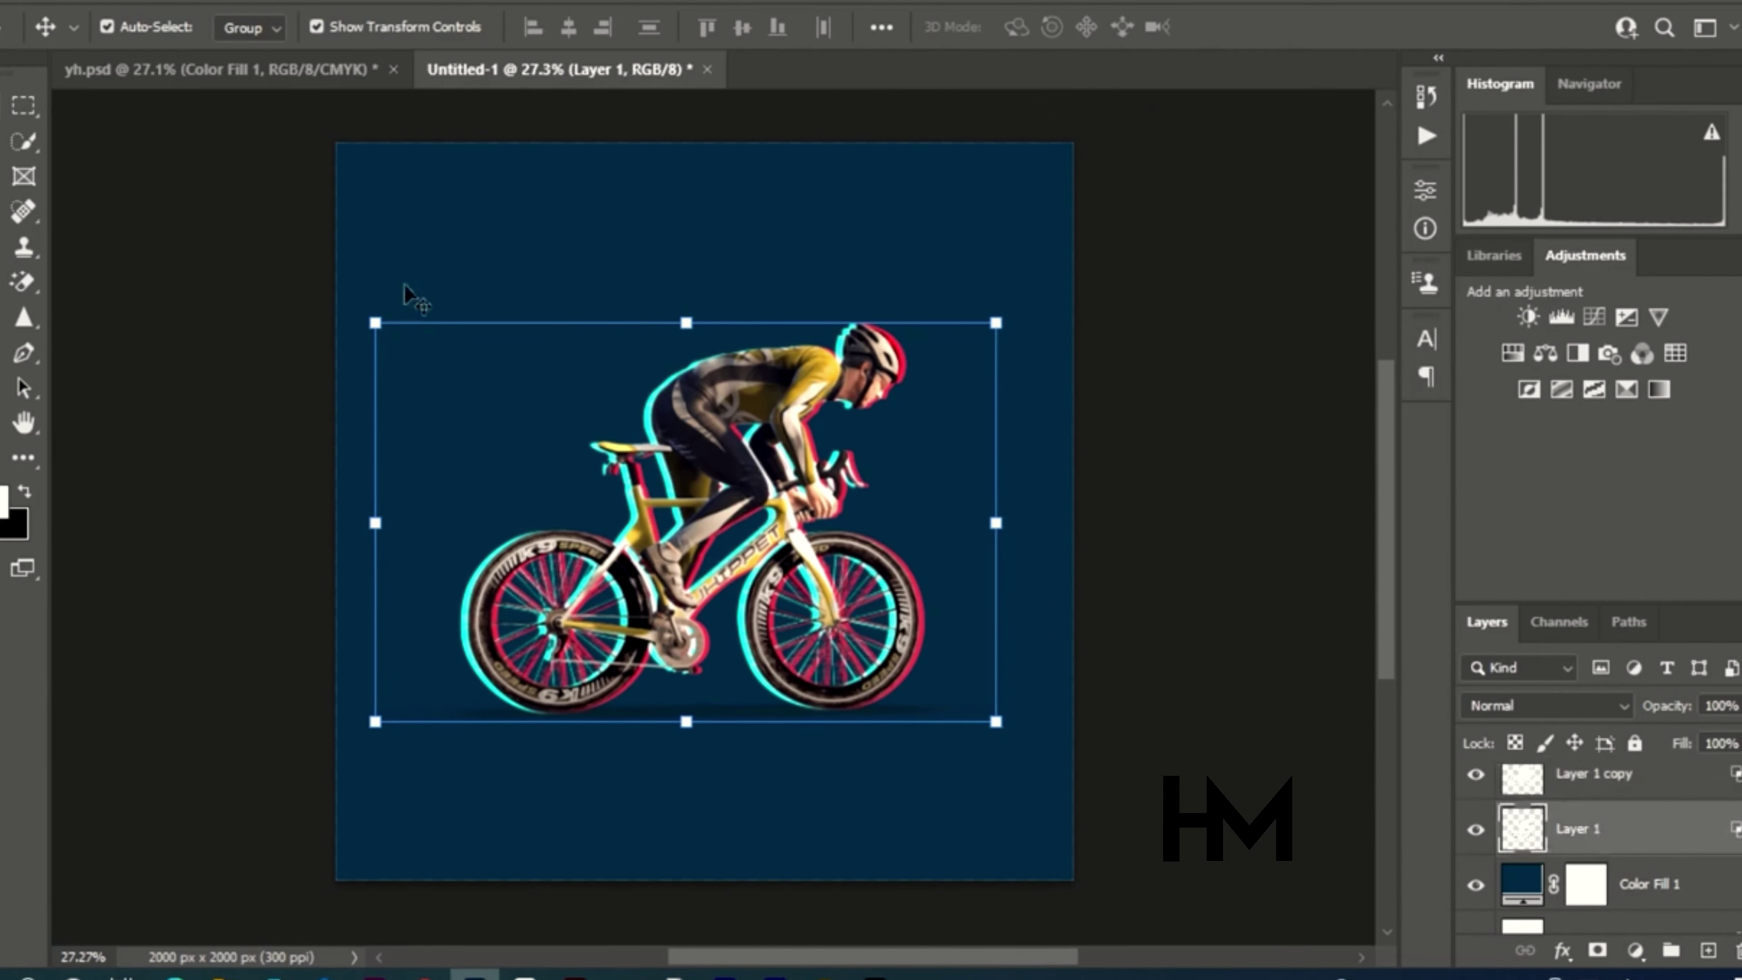
click(322, 7)
mouse_move(432, 515)
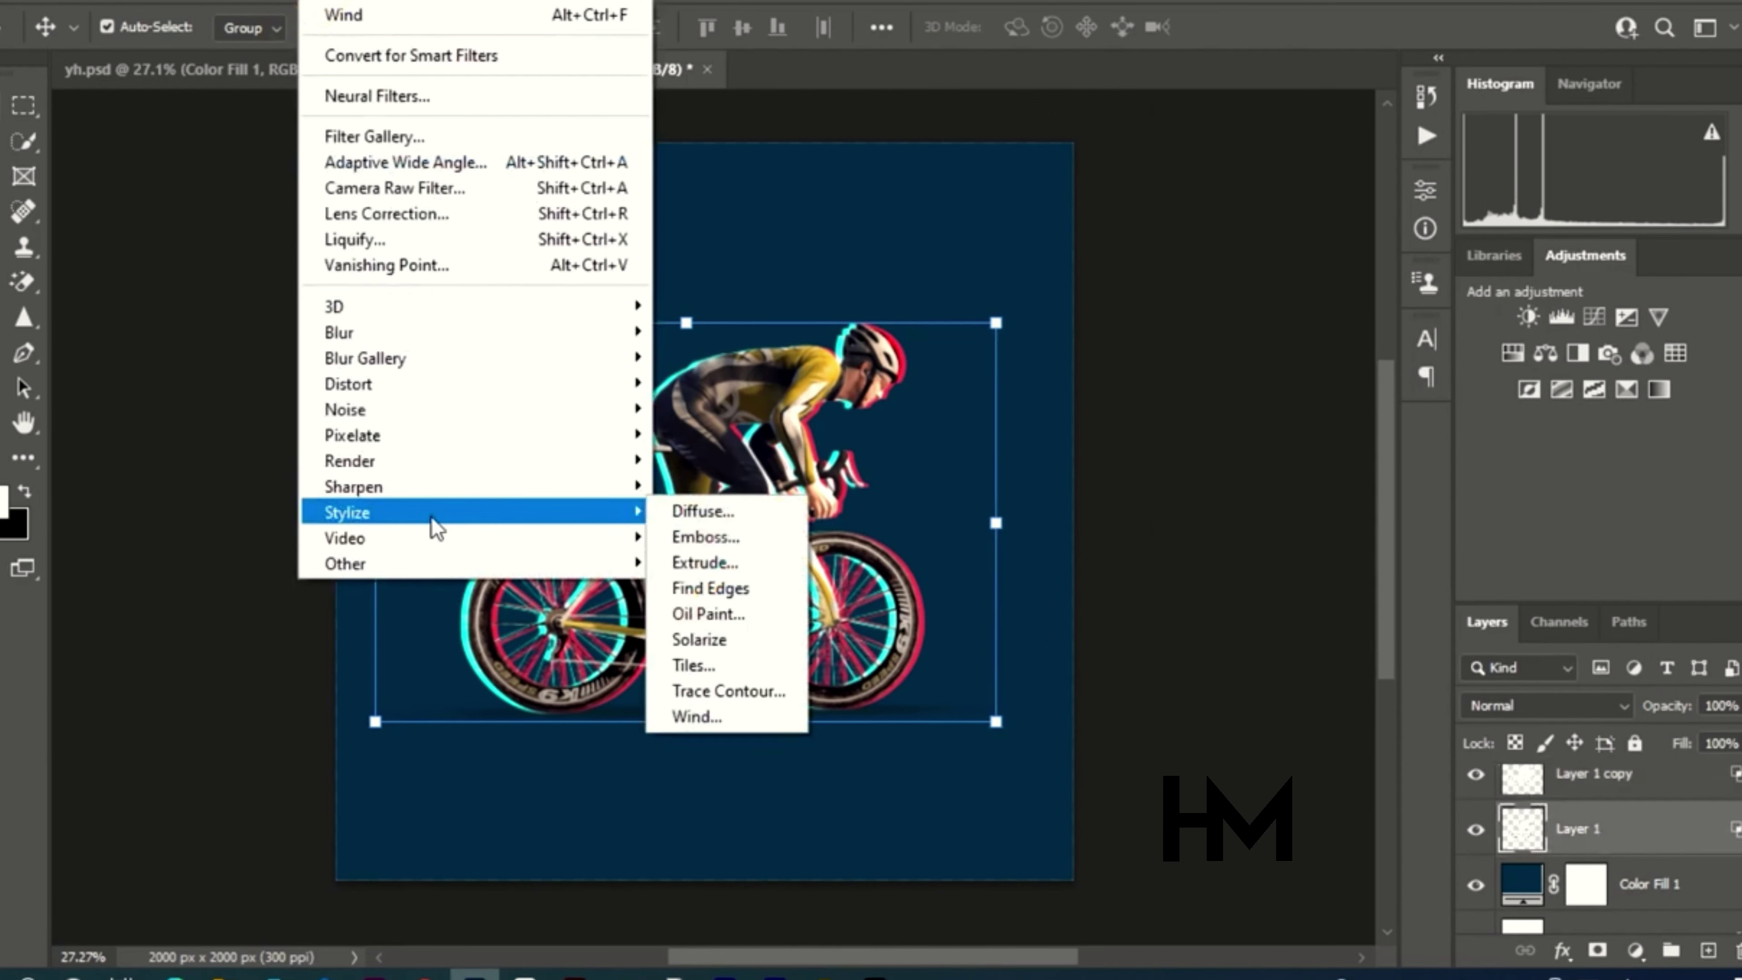
click(696, 716)
click(1527, 154)
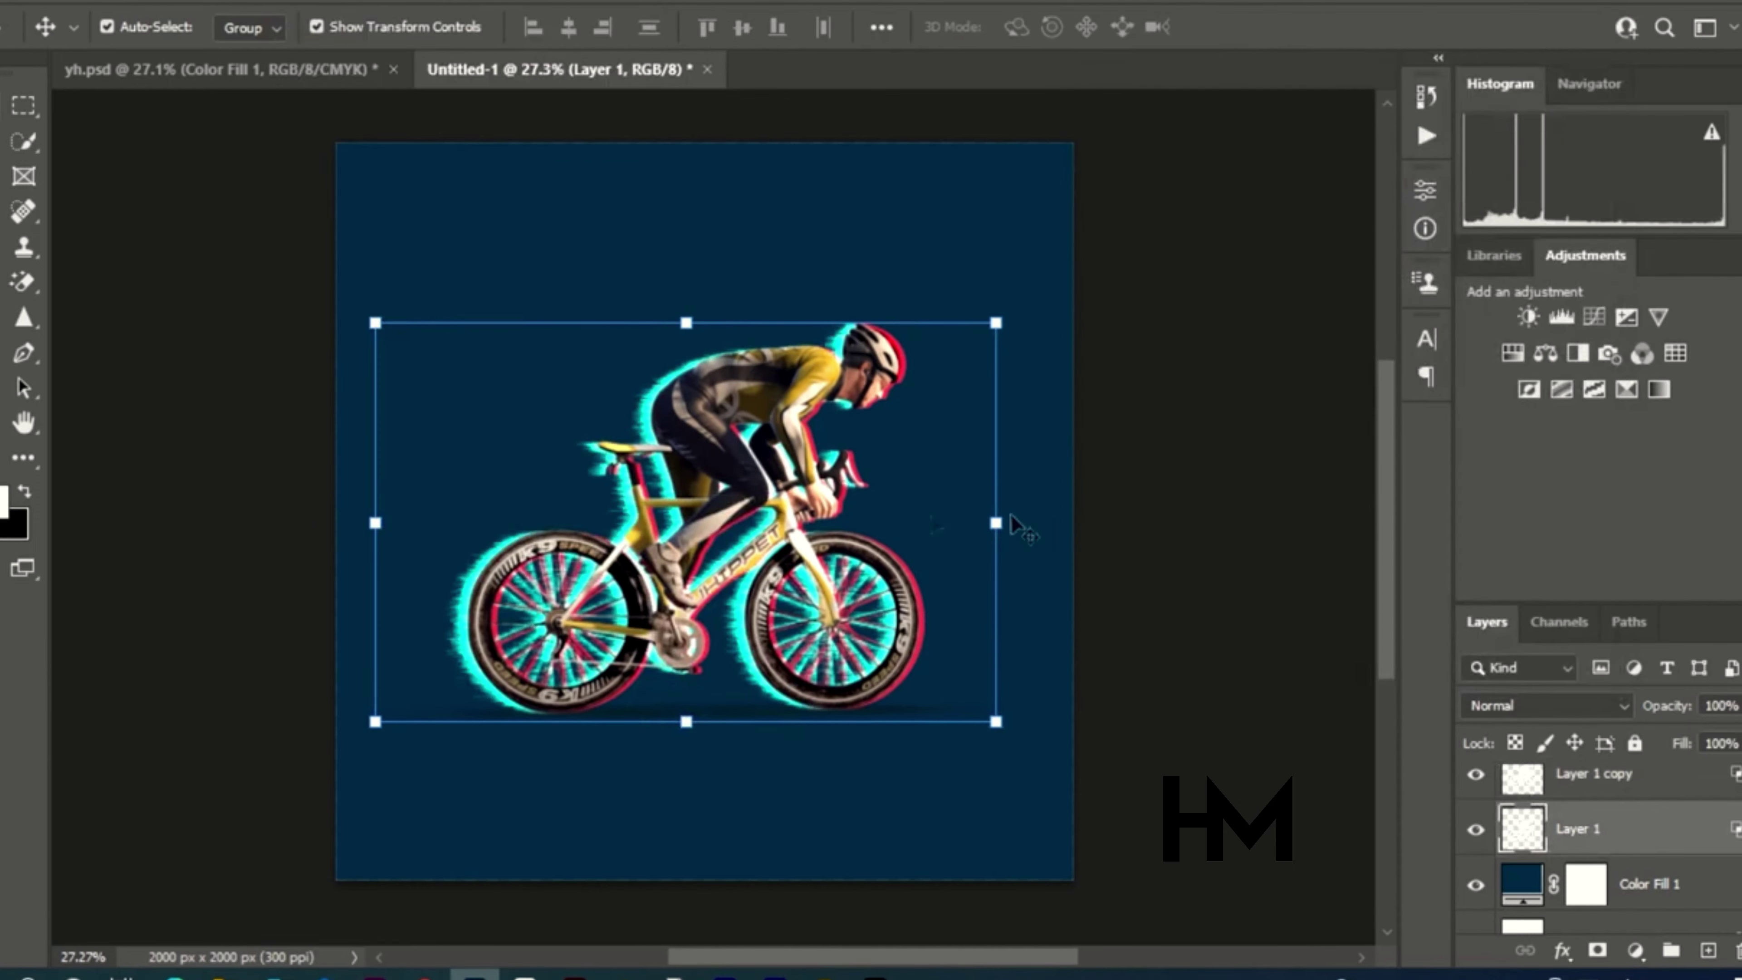
Hide the cyclist layer briefly to inspect the coloured silhouettes beneath it, and show it again
scroll(885, 442, up, 3)
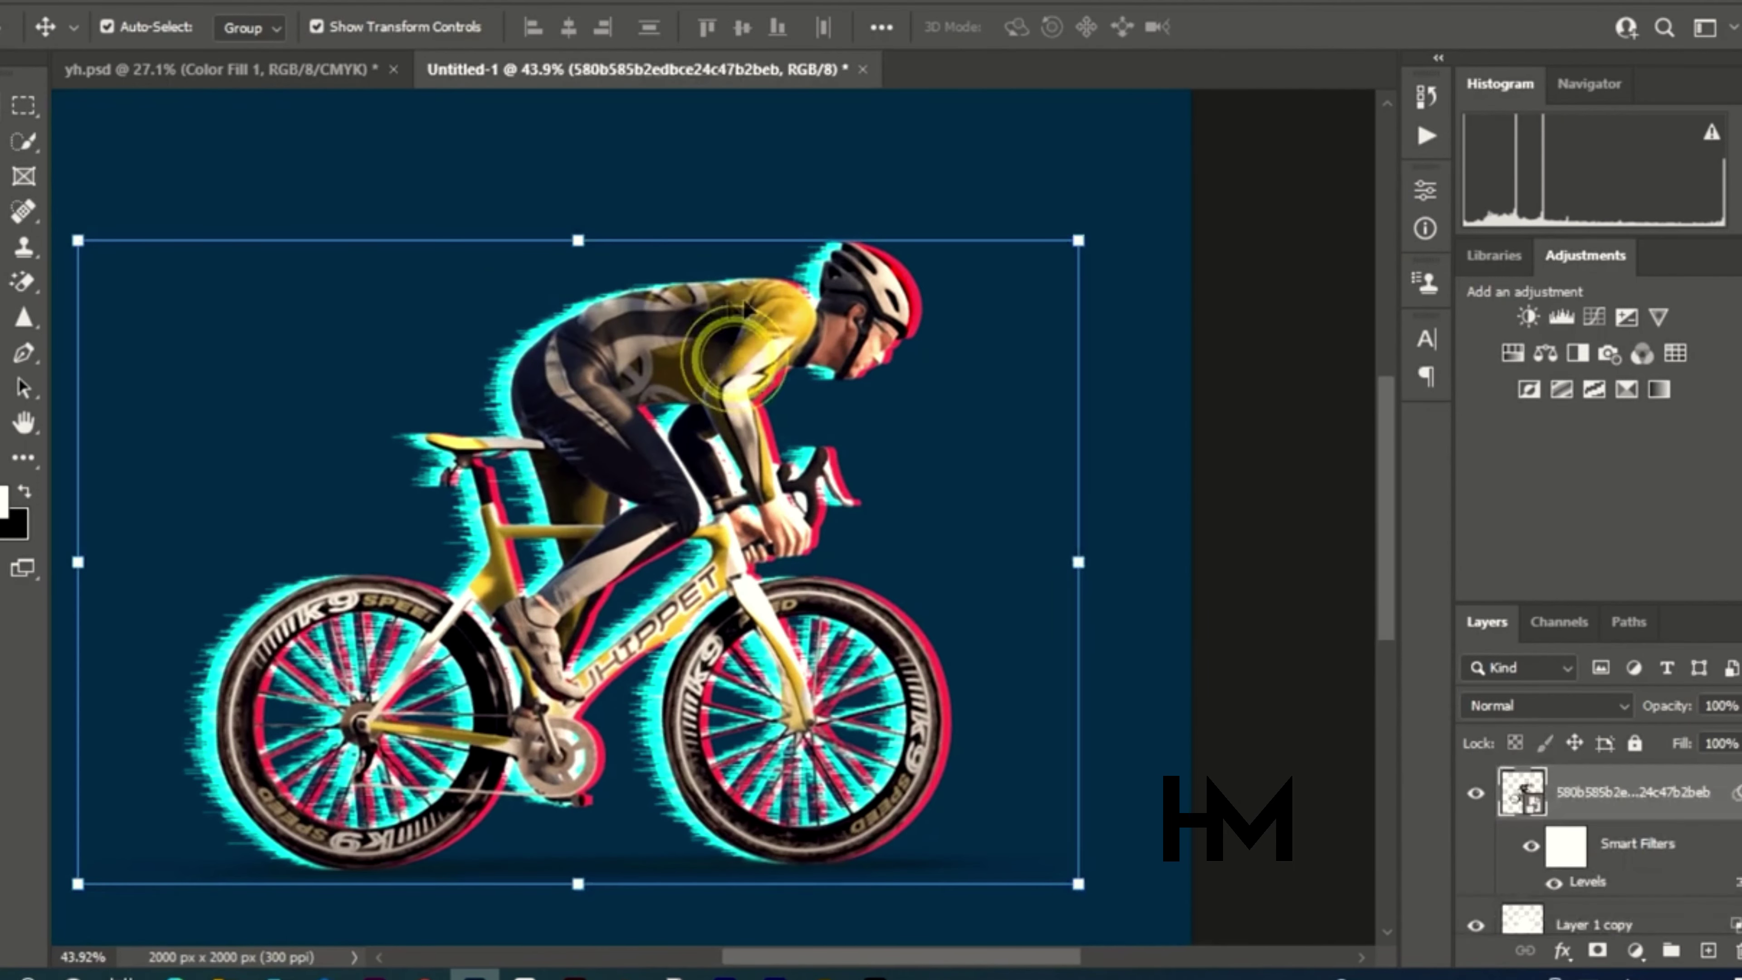
click(1473, 796)
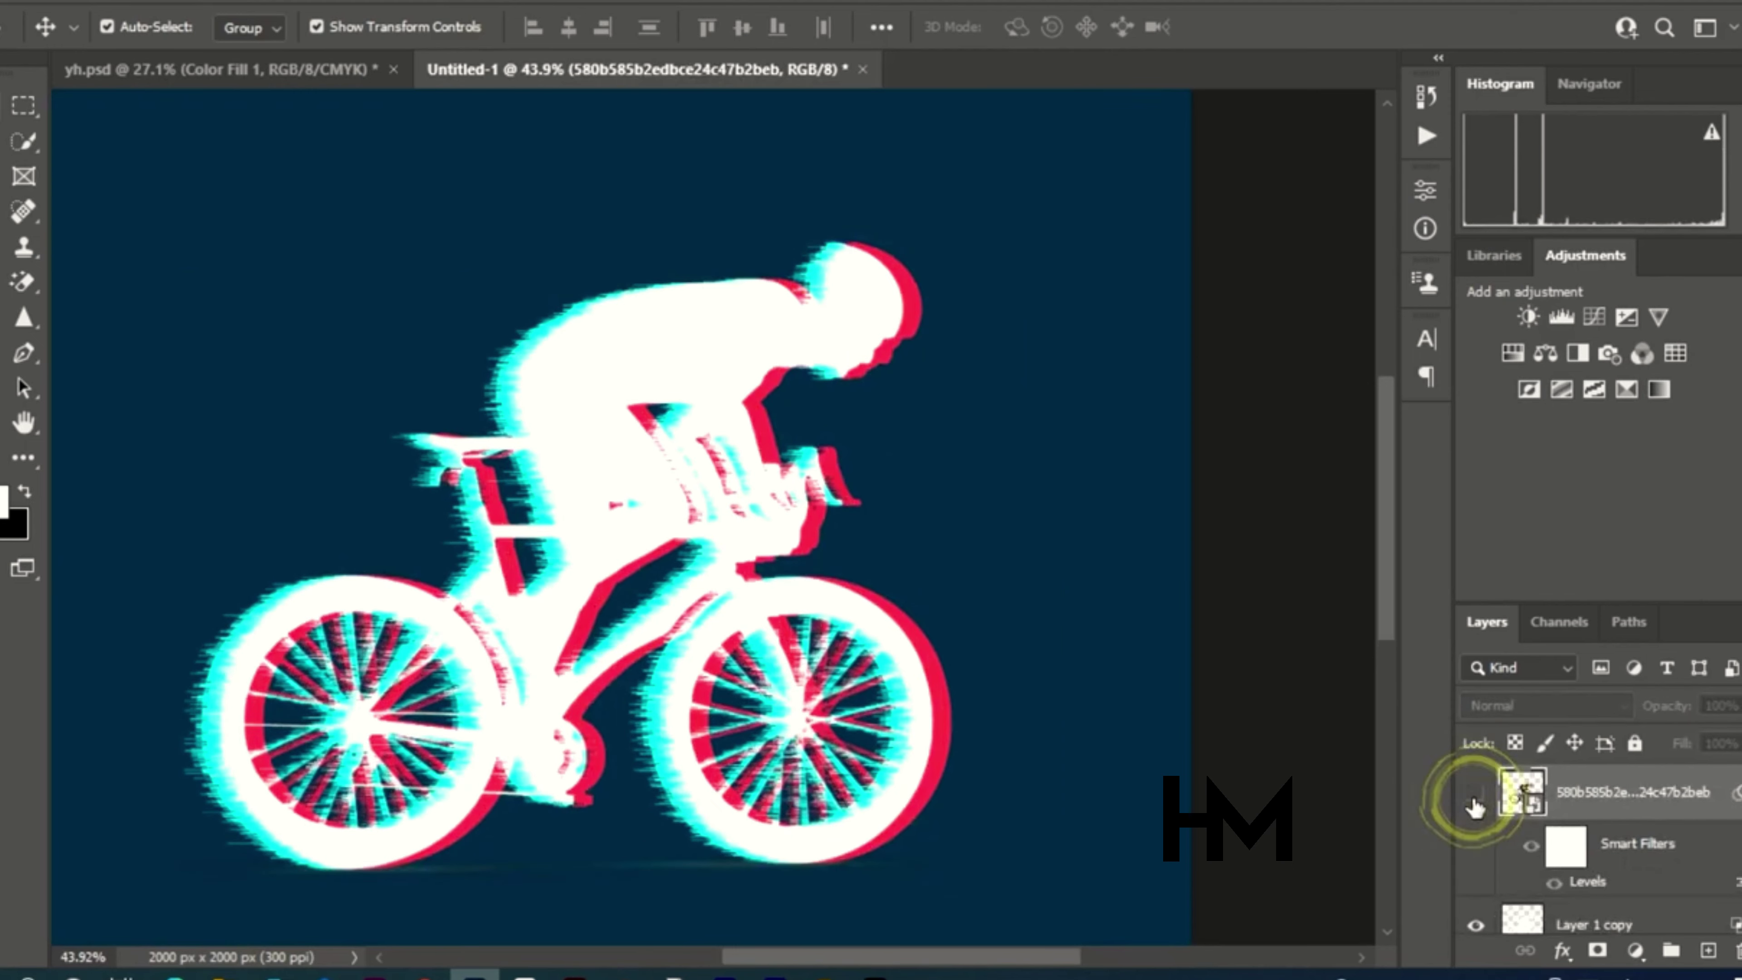
scroll(698, 544, down, 2)
click(1474, 796)
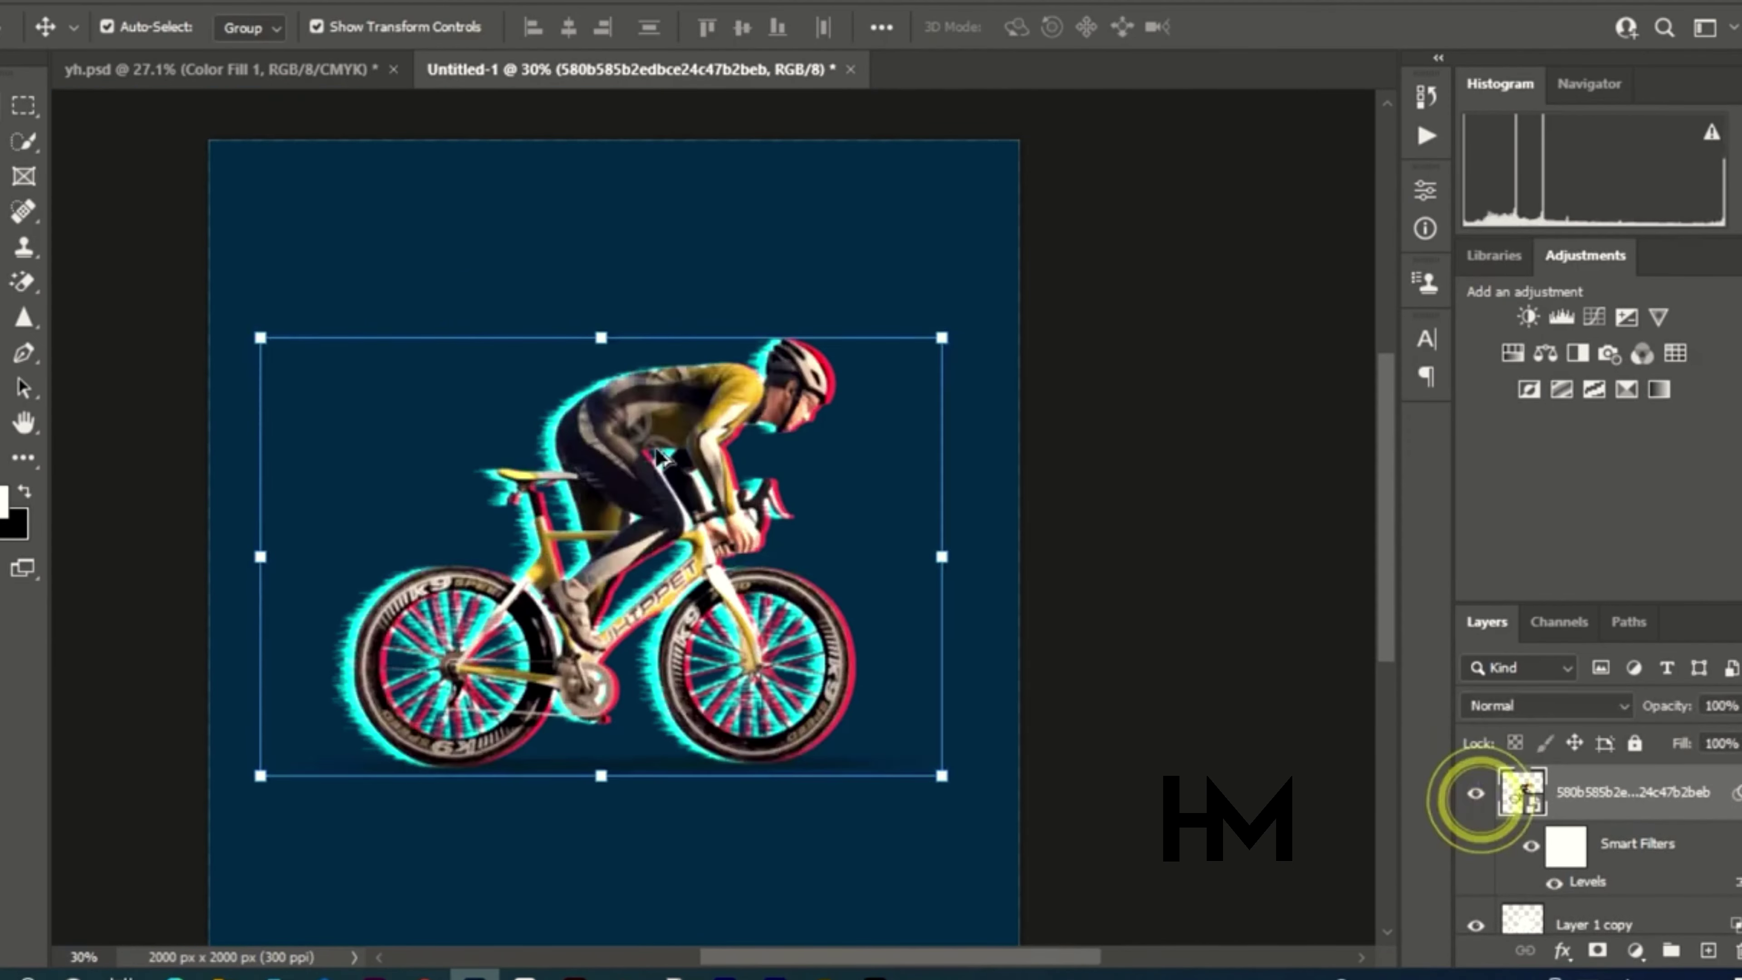
scroll(661, 449, up, 1)
Add a Black & White adjustment layer and clip it to the cyclist layer
click(1636, 951)
click(1636, 739)
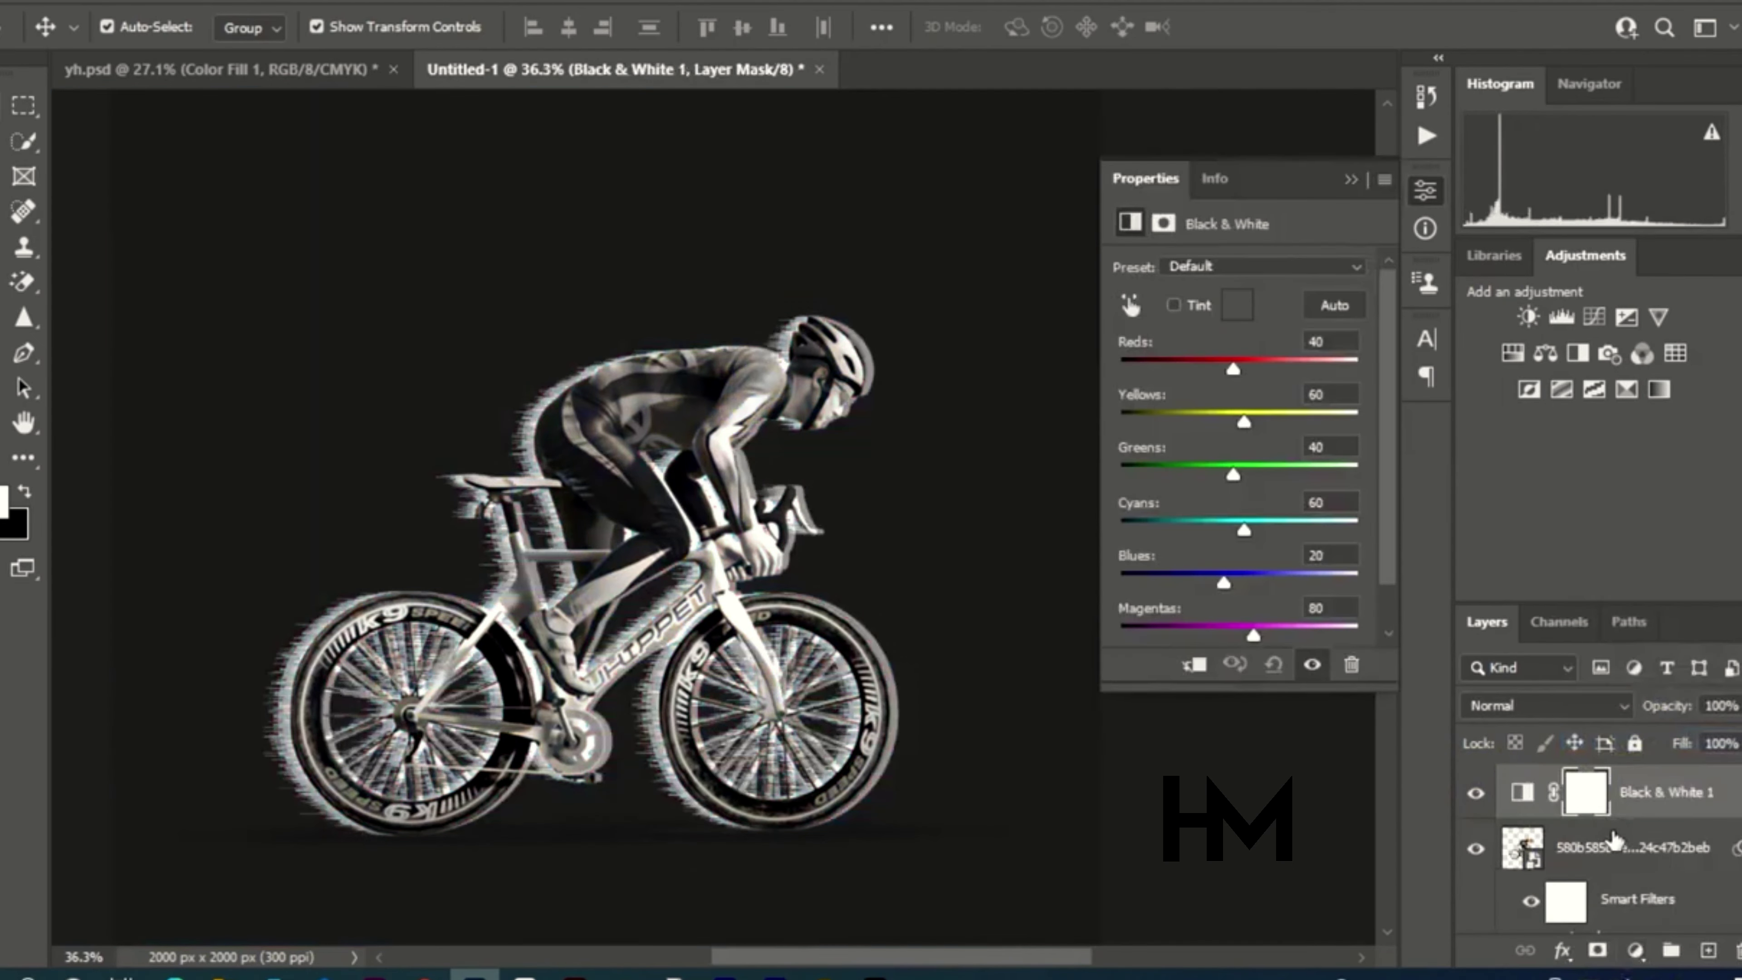
alt+click(1626, 823)
scroll(863, 572, down, 3)
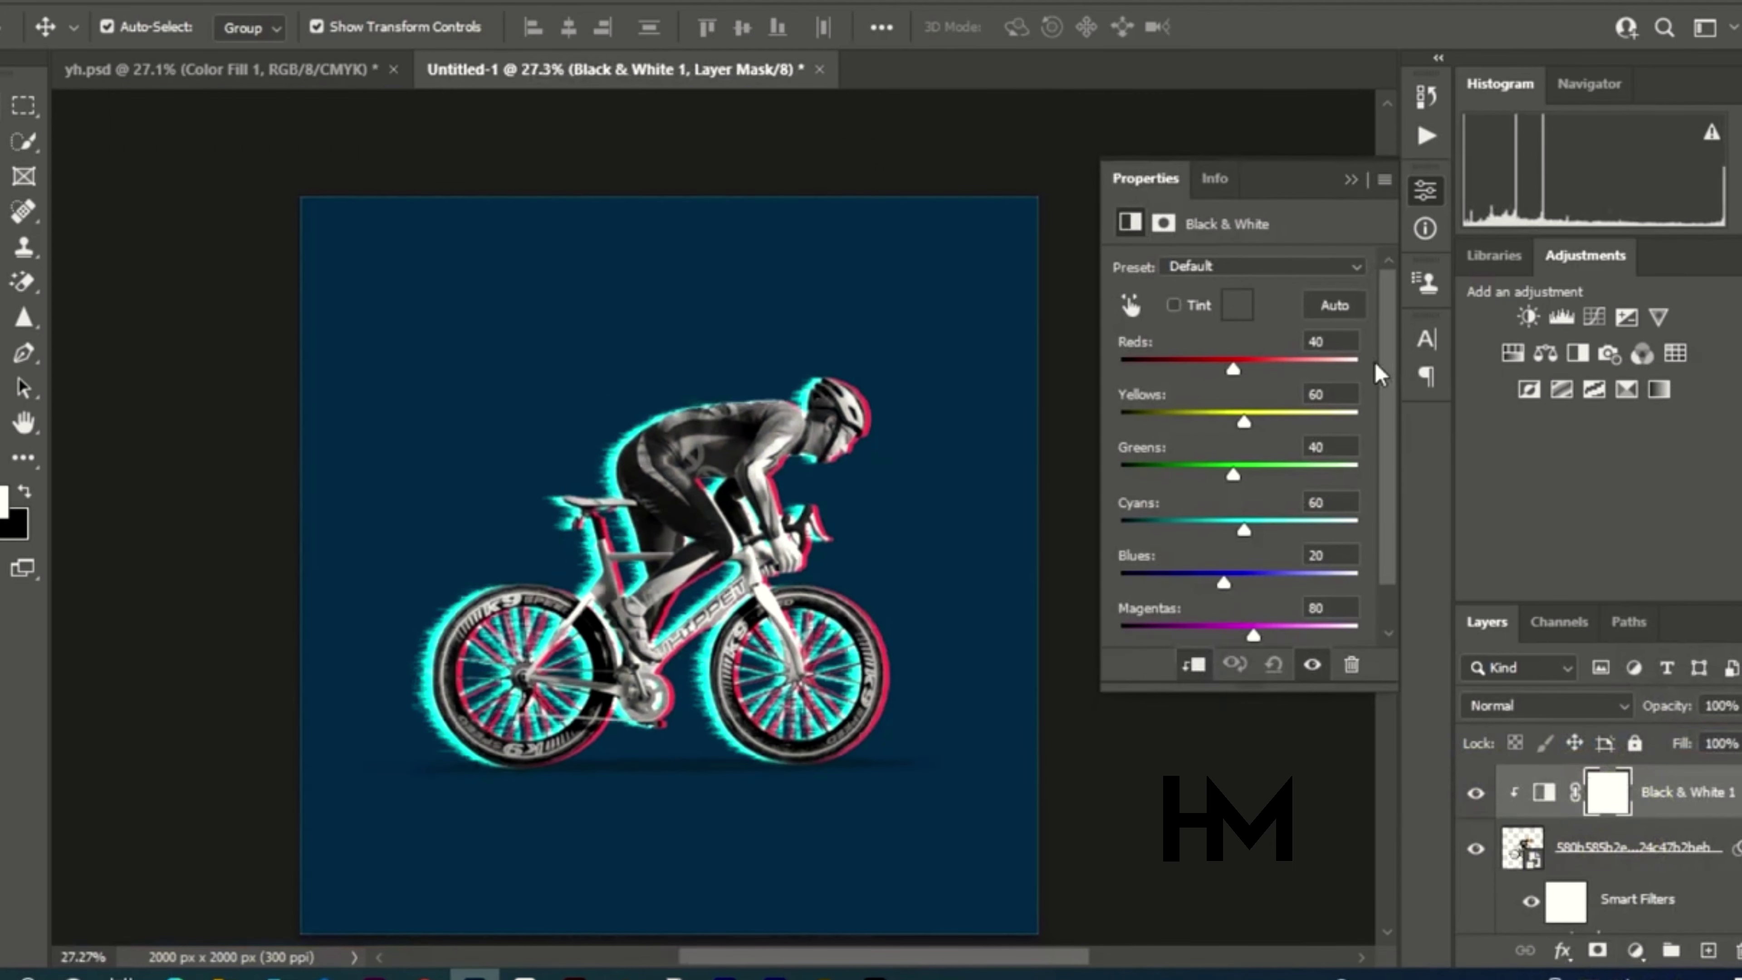
Set the Black & White adjustment to Reds 121, Yellows 22, Greens -24, Cyans 95, Blues -103 and Magentas -47
drag(1233, 370, 1197, 476)
drag(1224, 582, 1166, 582)
drag(1253, 635, 1192, 635)
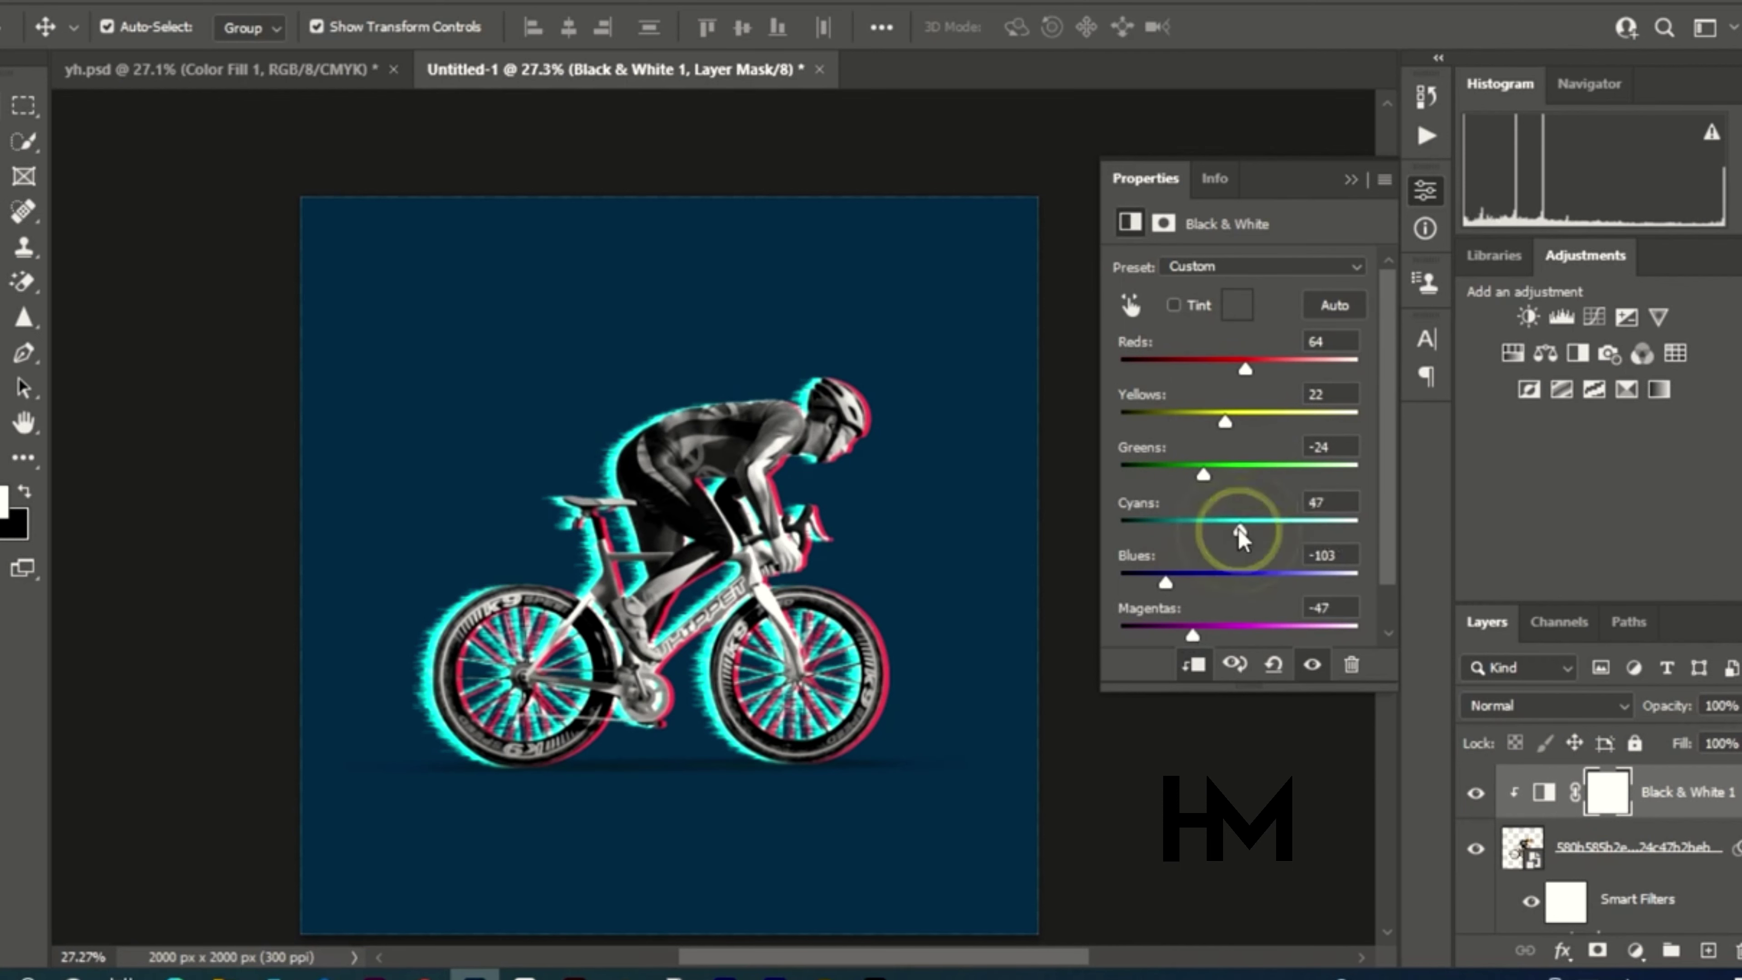
drag(1245, 369, 1279, 368)
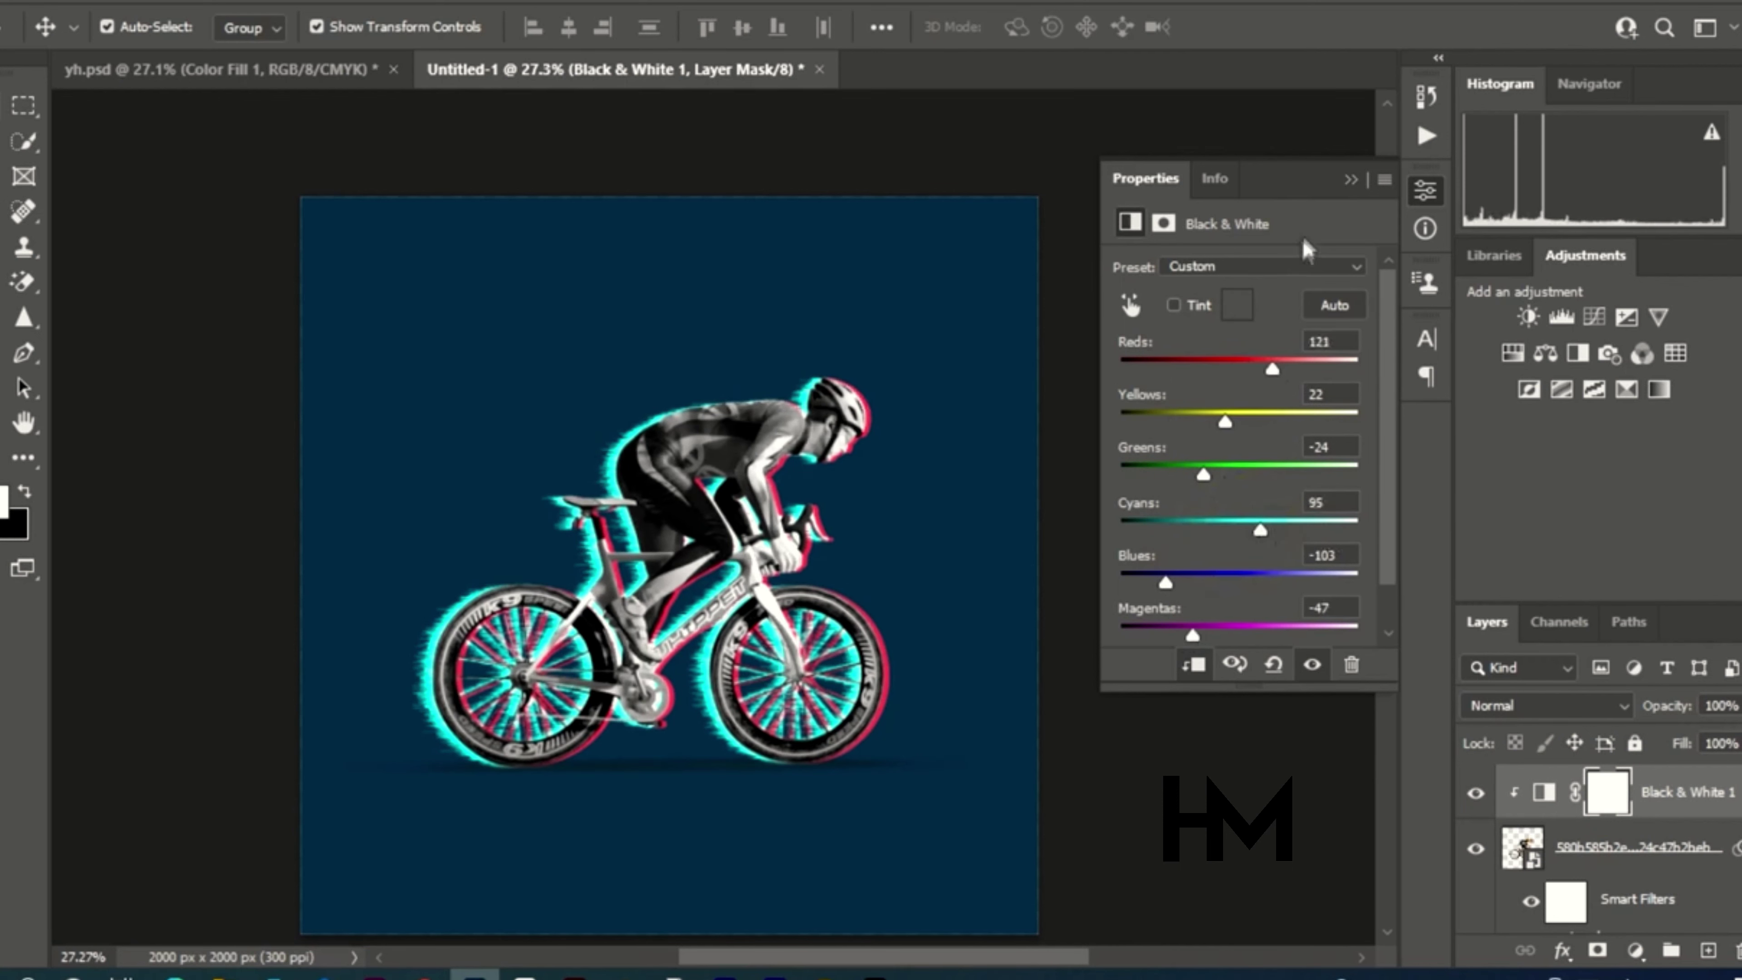
click(1350, 180)
Duplicate the cyclist smart object layer beneath the Black & White adjustment
scroll(631, 583, up, 2)
click(1615, 849)
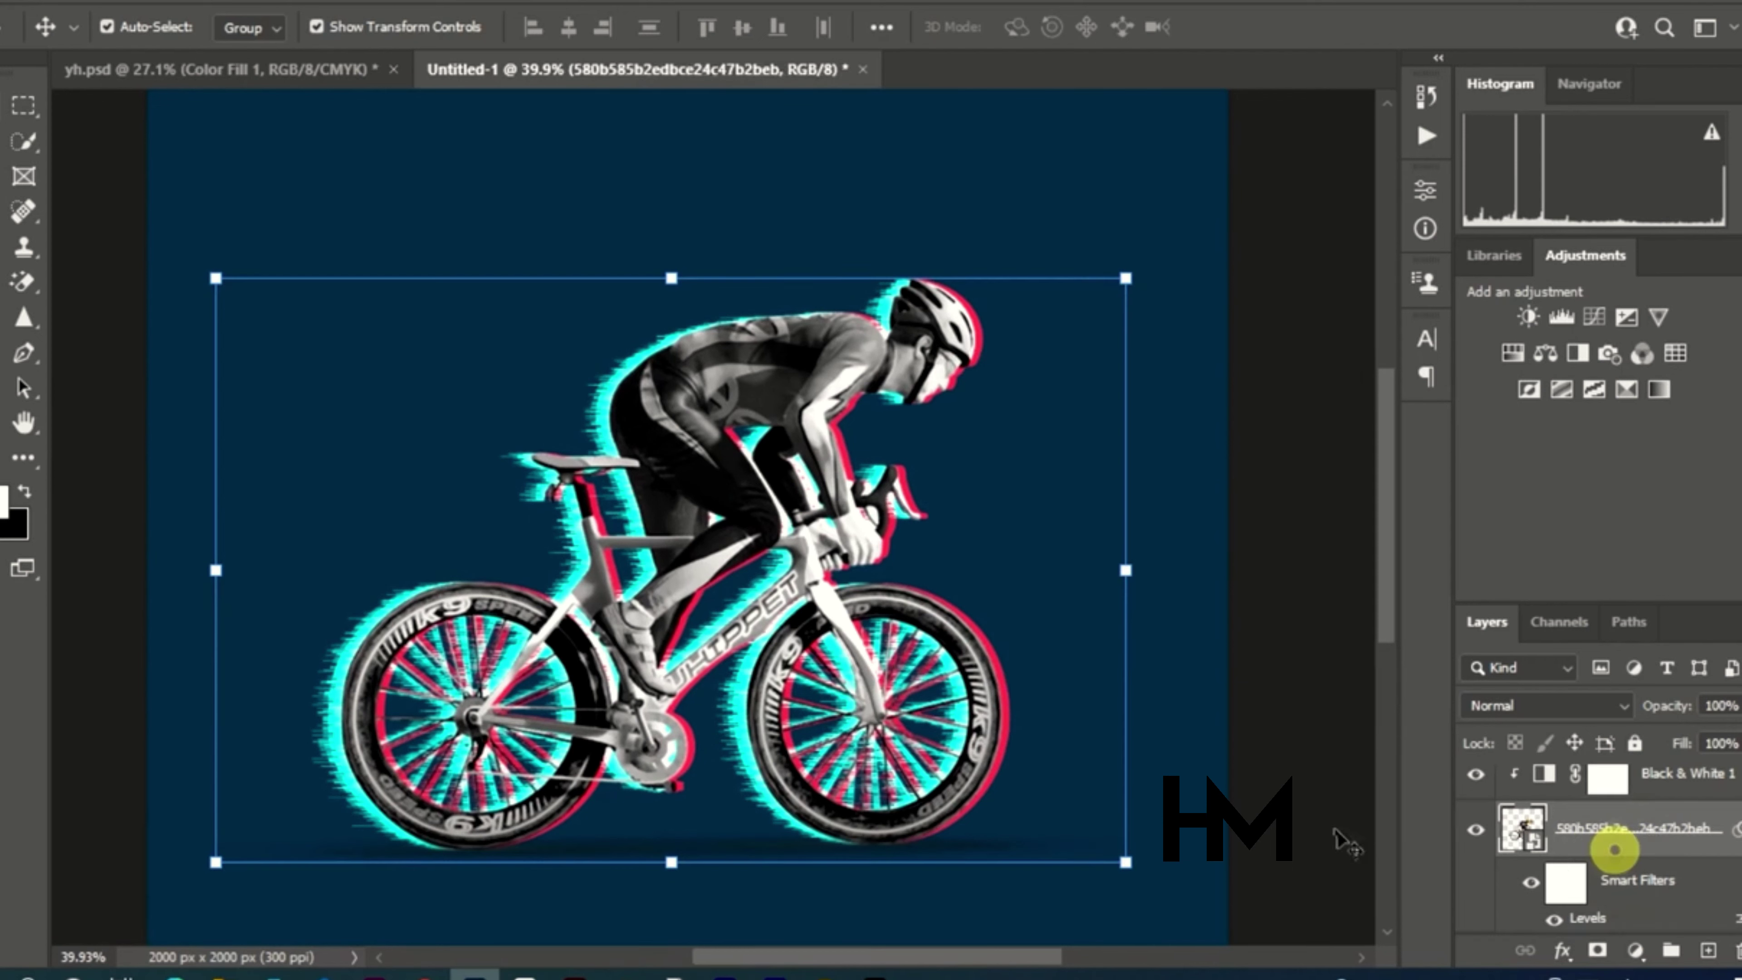
key(ctrl+j)
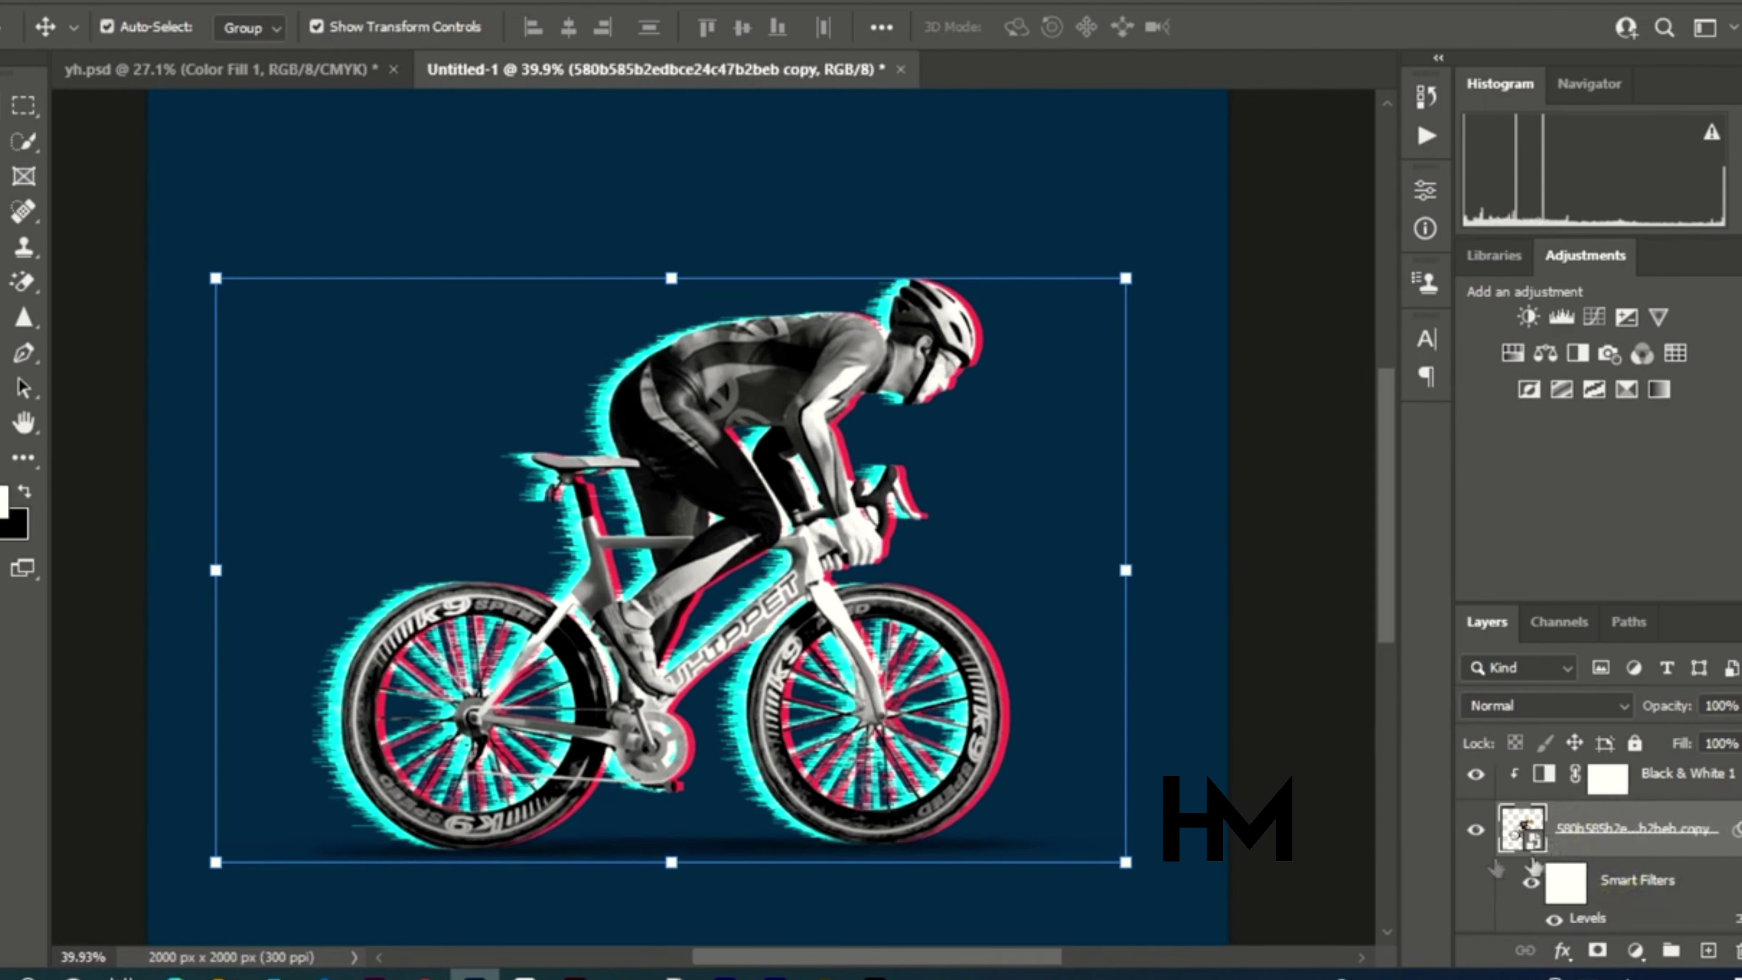
Apply the Wind filter to the duplicated cyclist layer as a smart filter
scroll(1560, 849, down, 1)
click(319, 7)
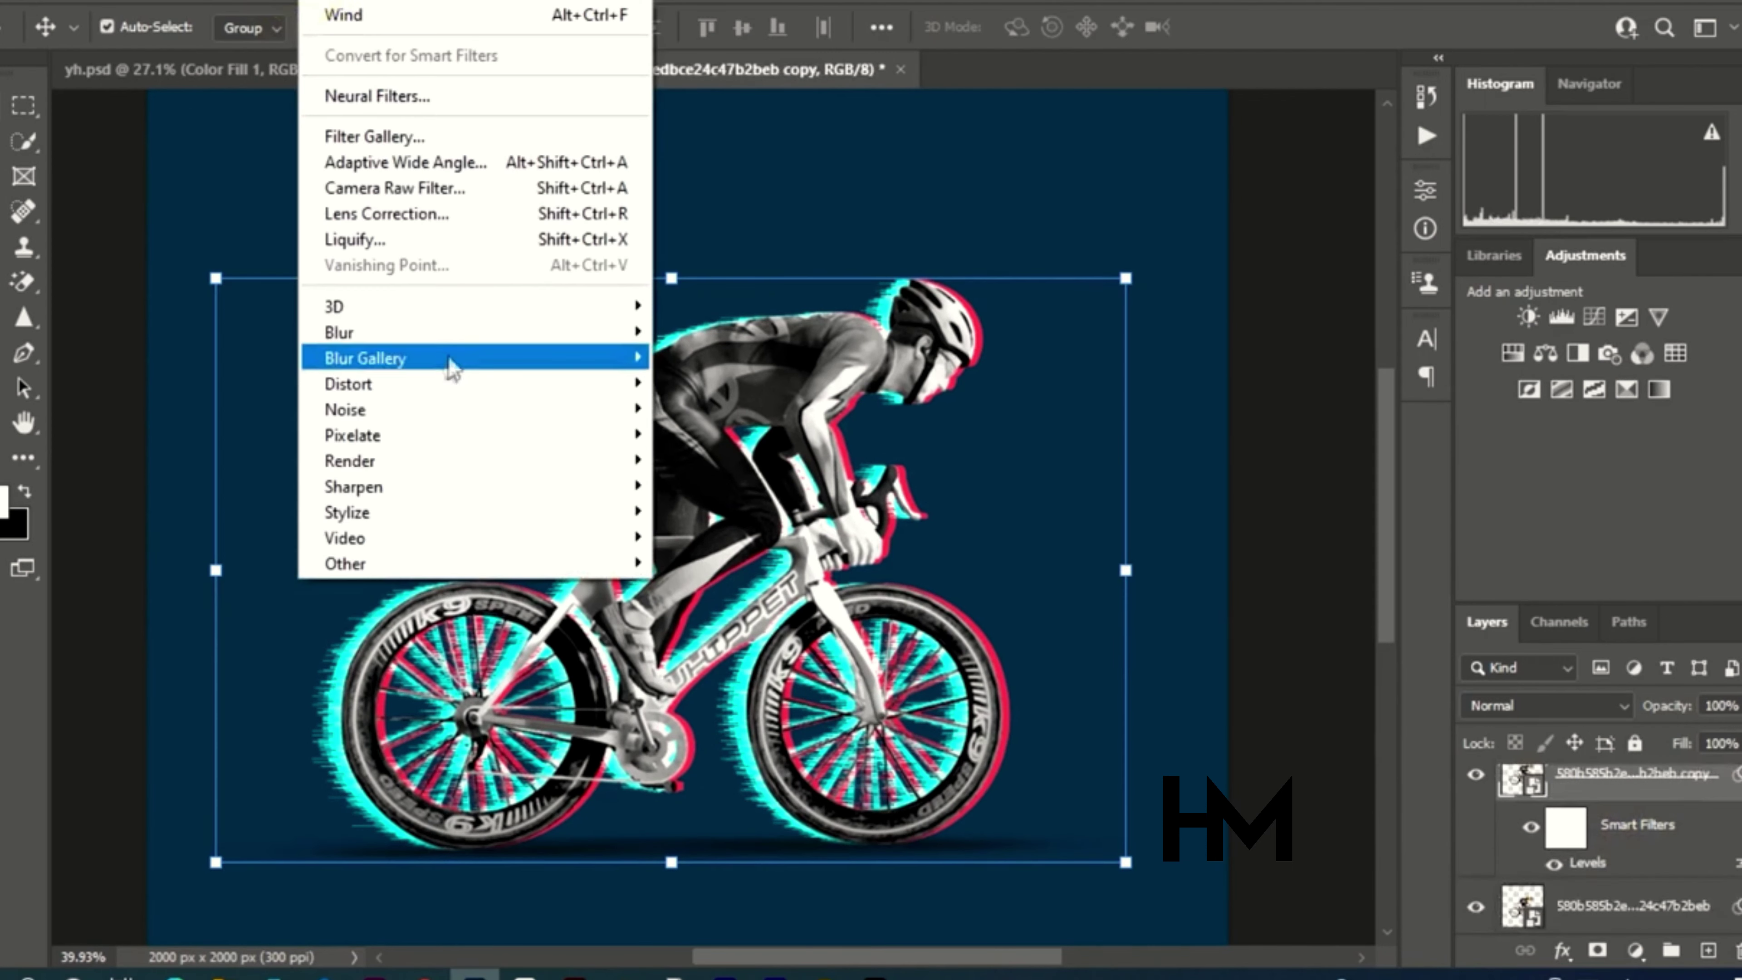
mouse_move(411, 512)
click(696, 716)
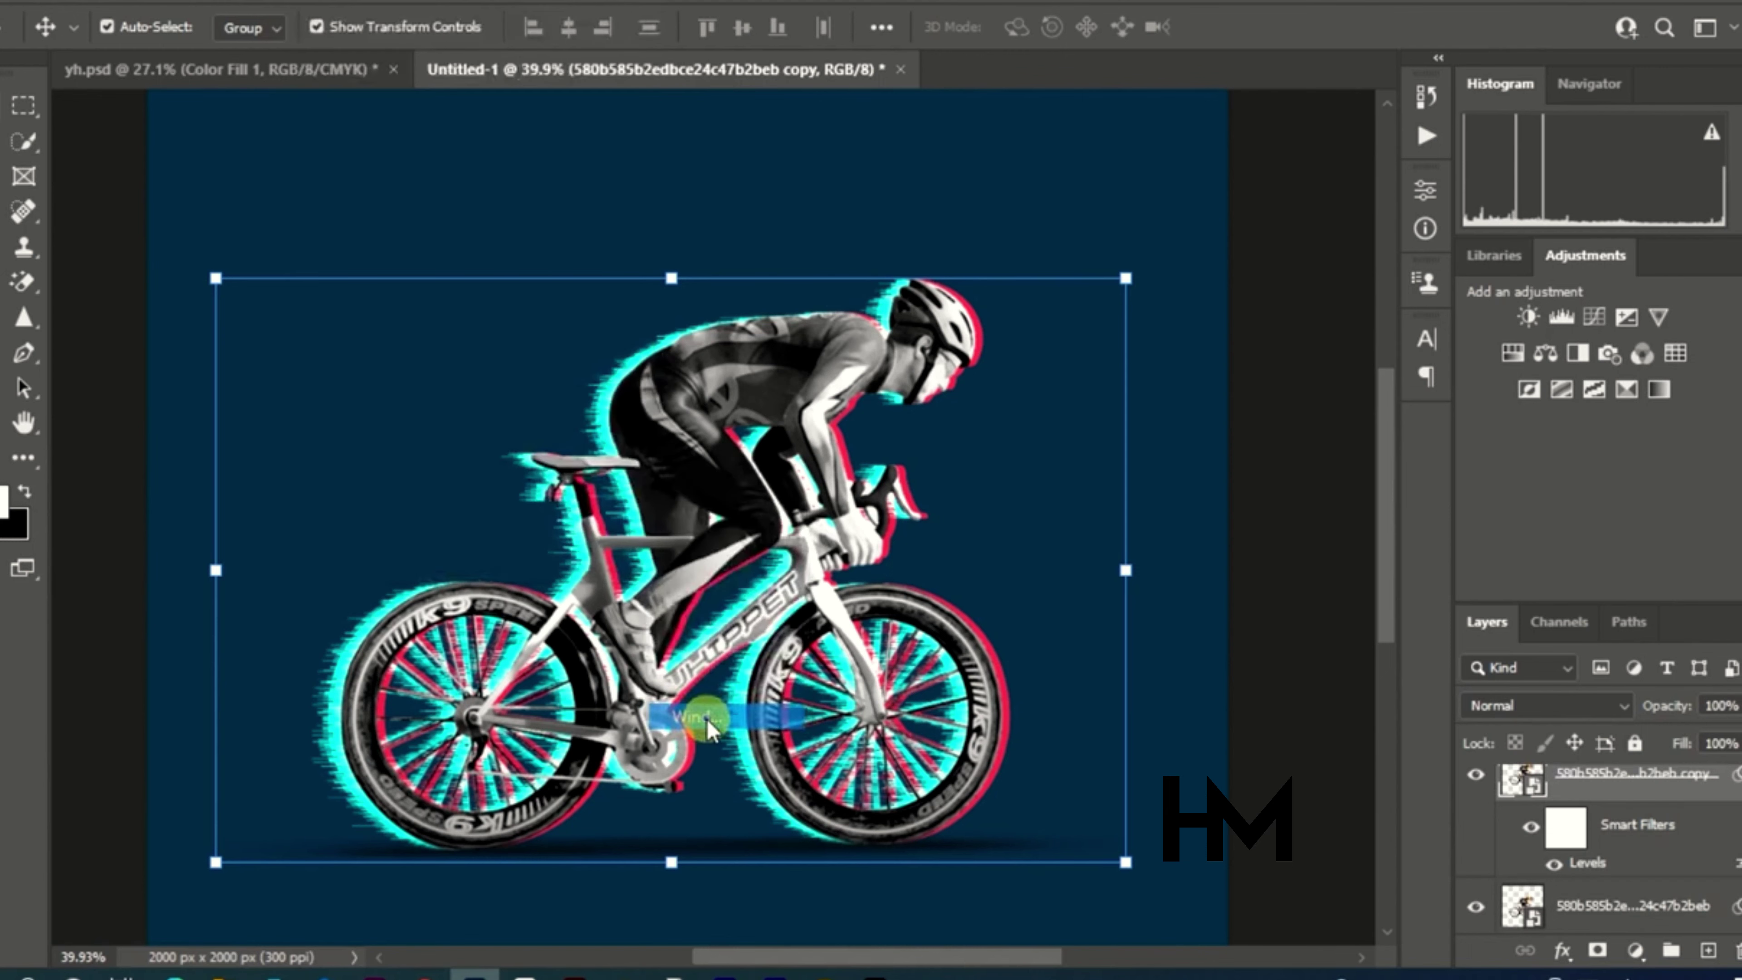
click(1517, 148)
scroll(635, 512, down, 3)
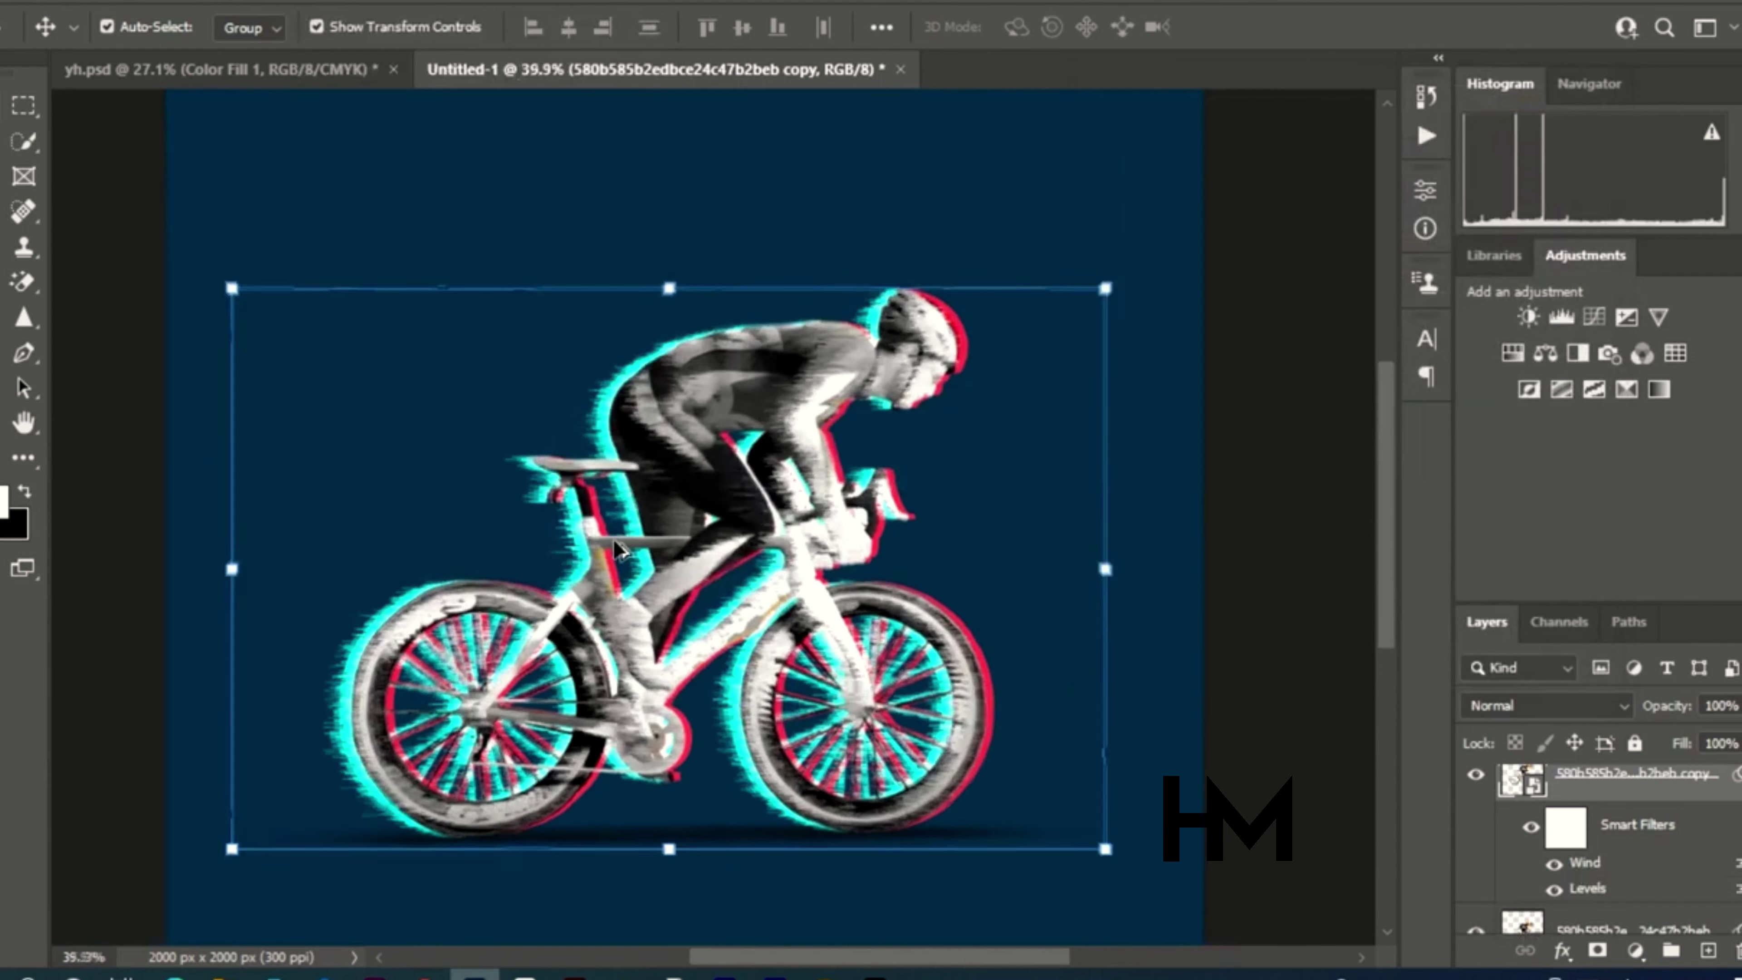
Group the Black & White adjustment with the two cyclist layers and expand the group
scroll(627, 602, down, 2)
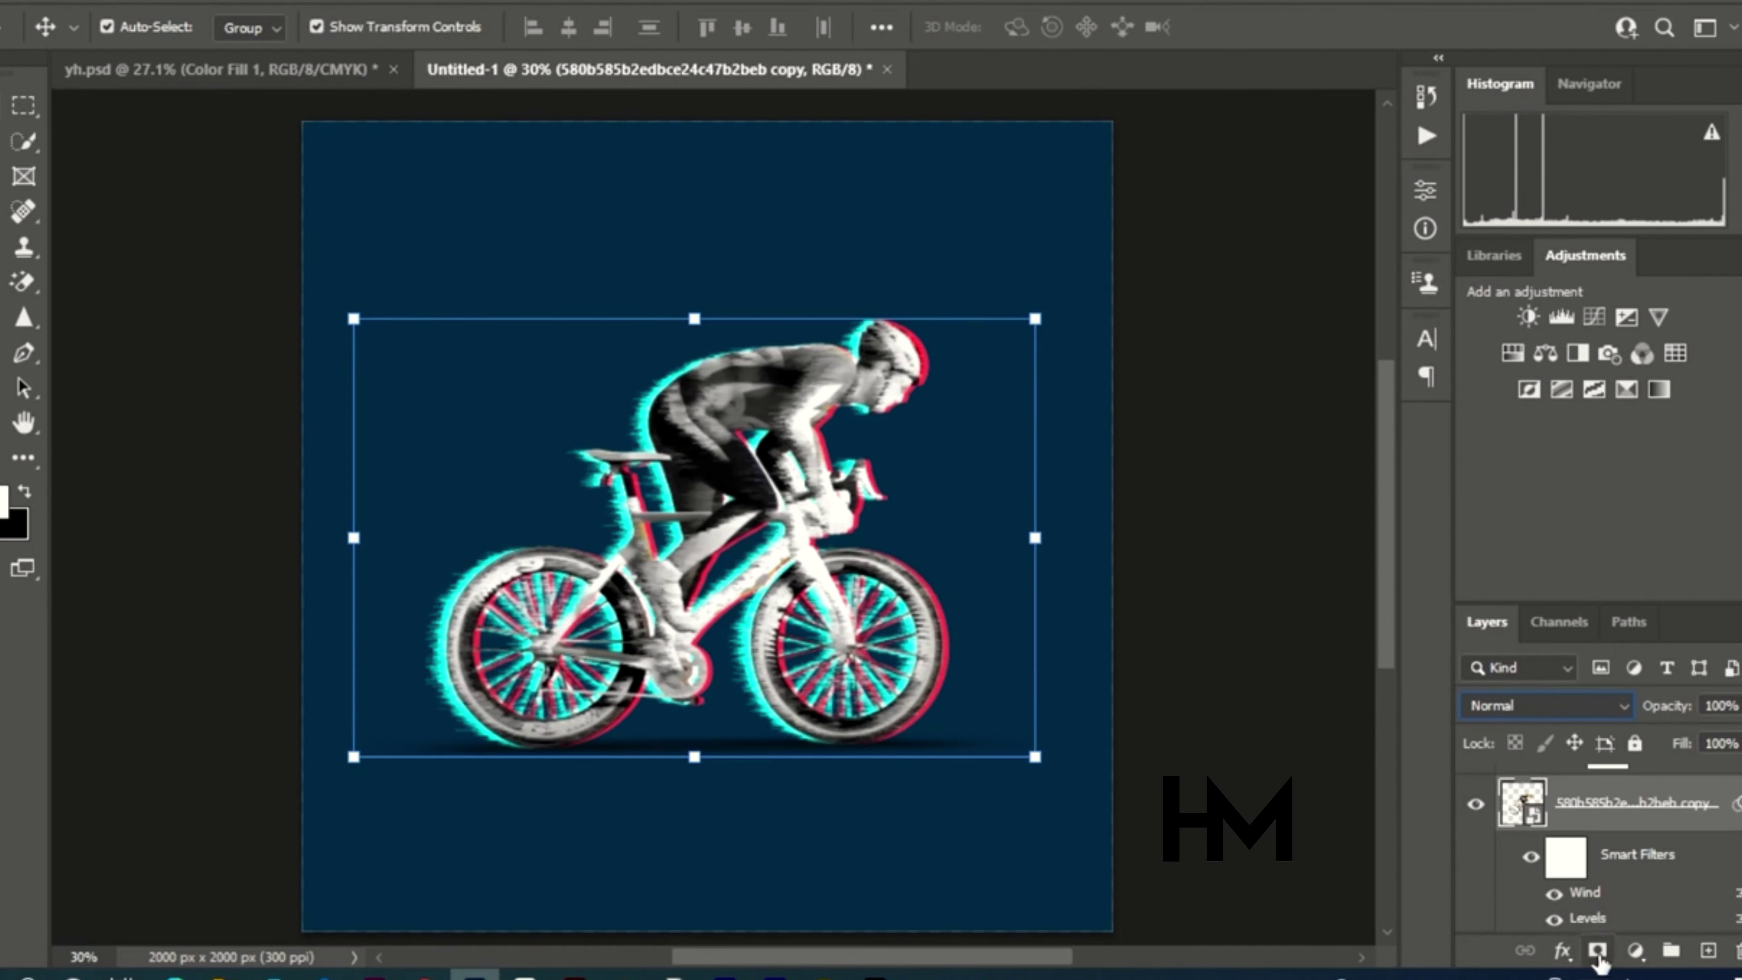
scroll(1638, 858, up, 1)
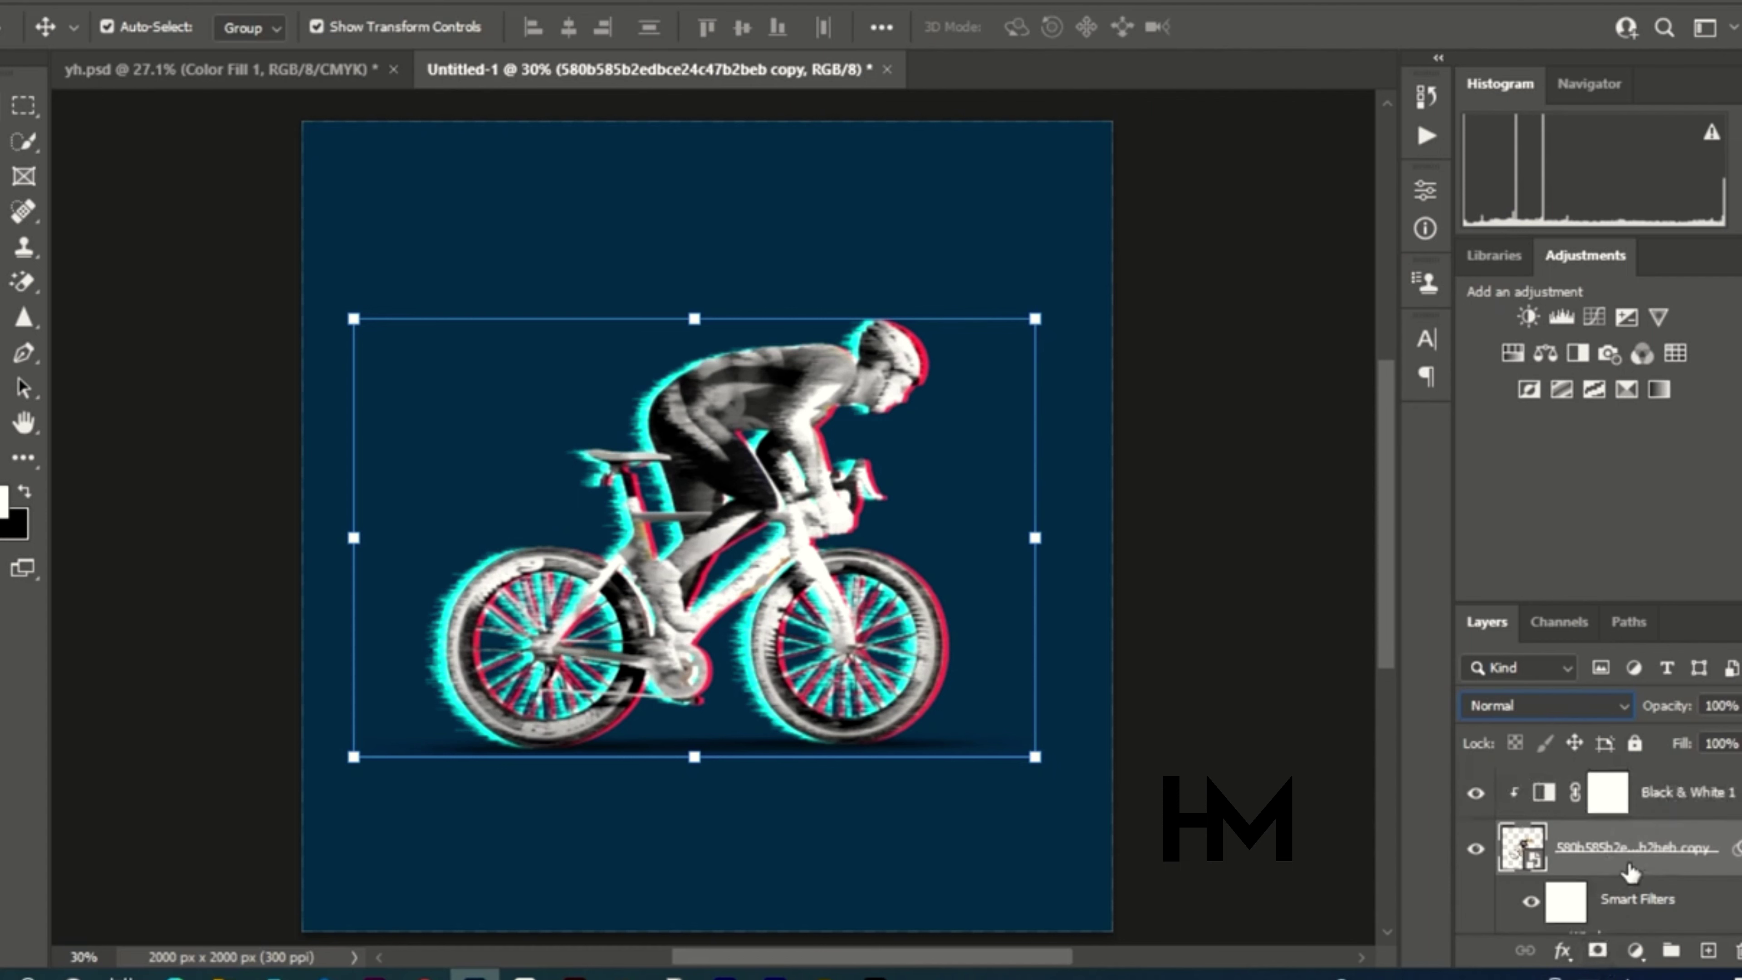
scroll(1630, 872, down, 2)
click(1577, 895)
scroll(1581, 885, down, 2)
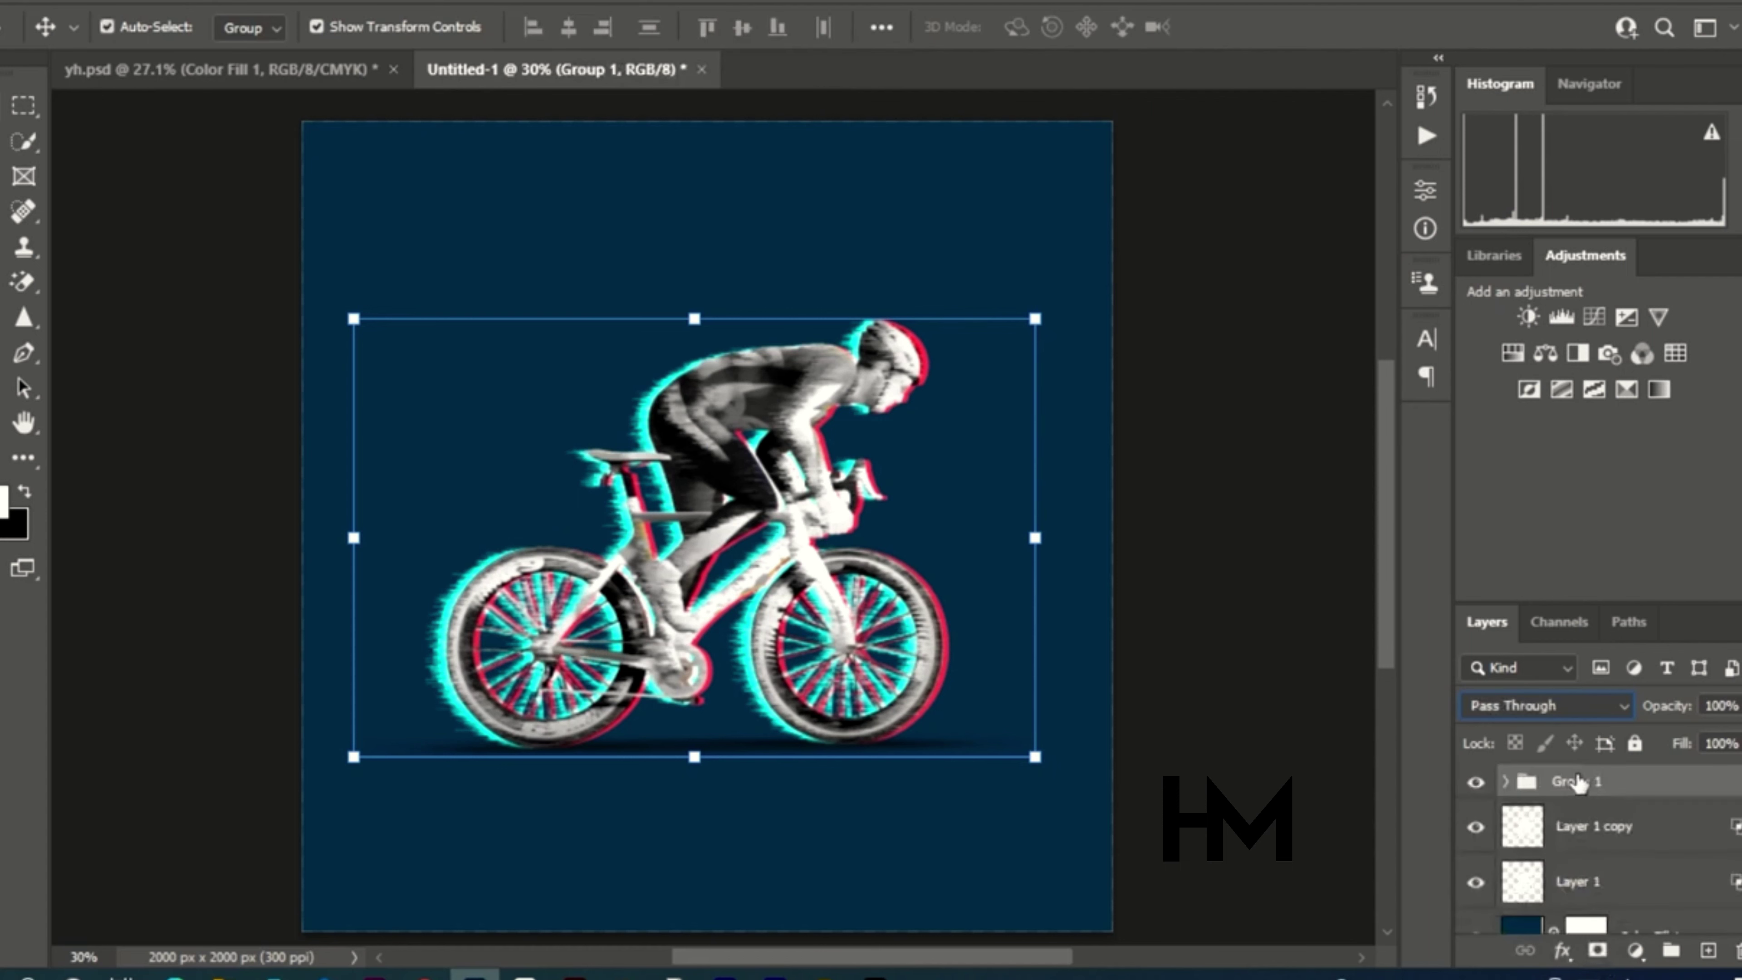
click(1506, 781)
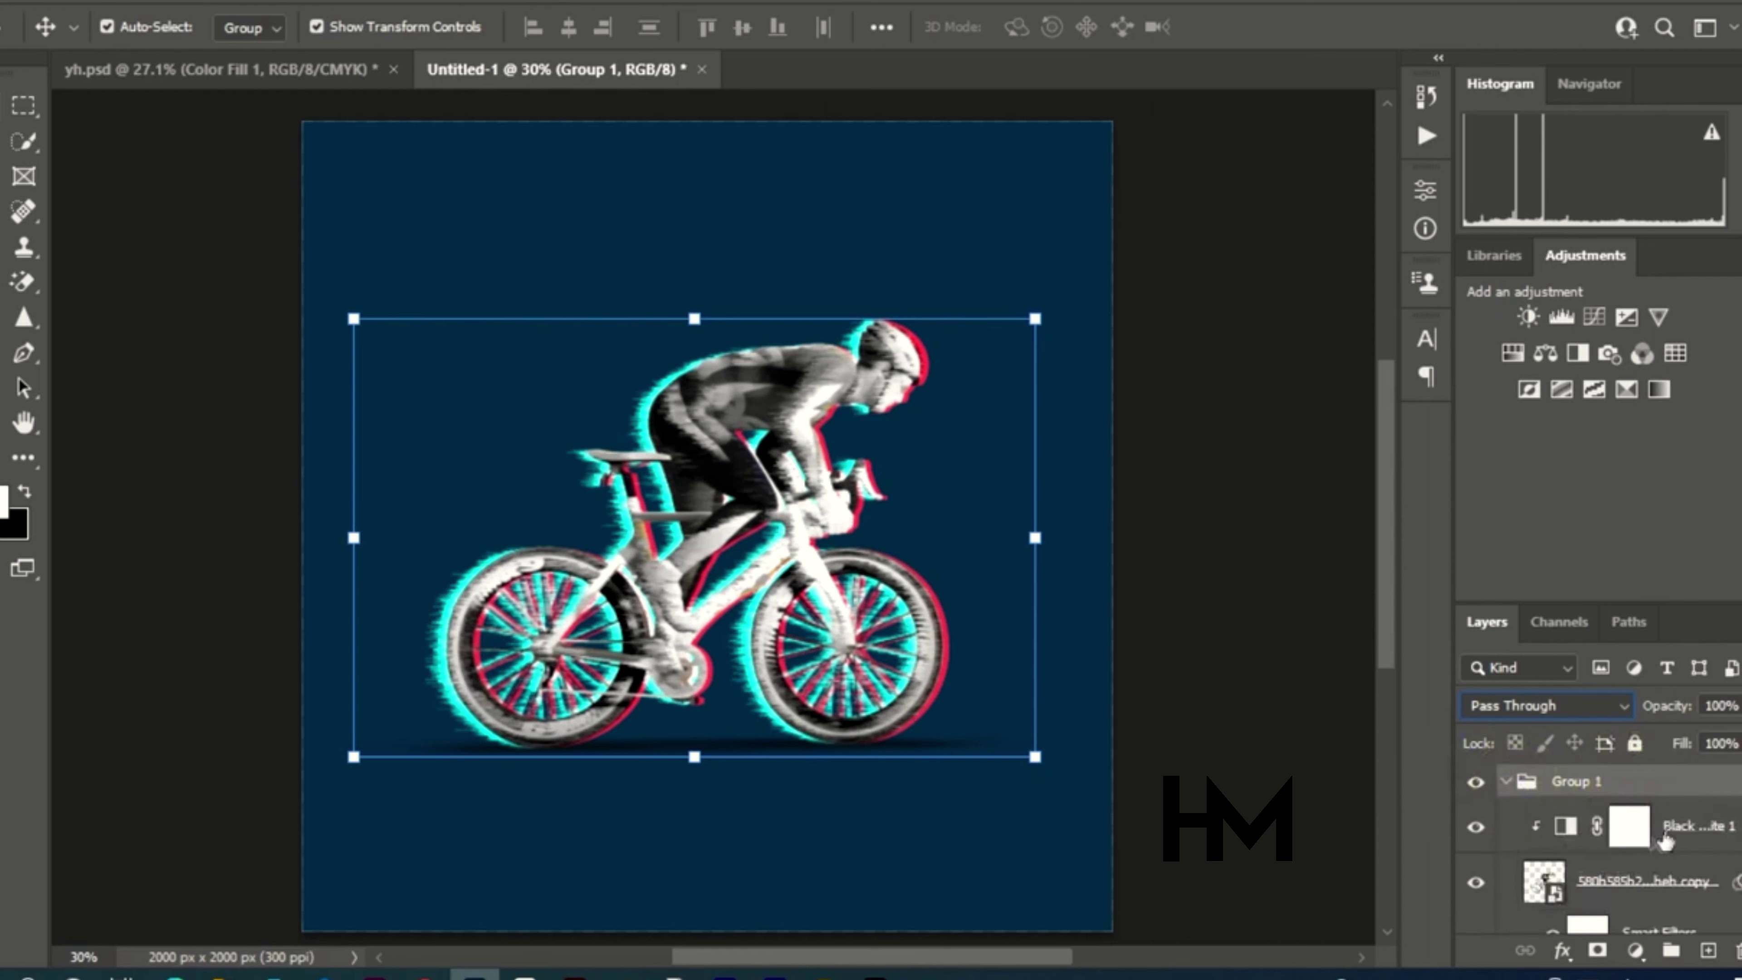
Move the Black & White adjustment out of Group 1 to directly above it and clip it to the group
click(1600, 850)
key(ctrl+])
click(1507, 837)
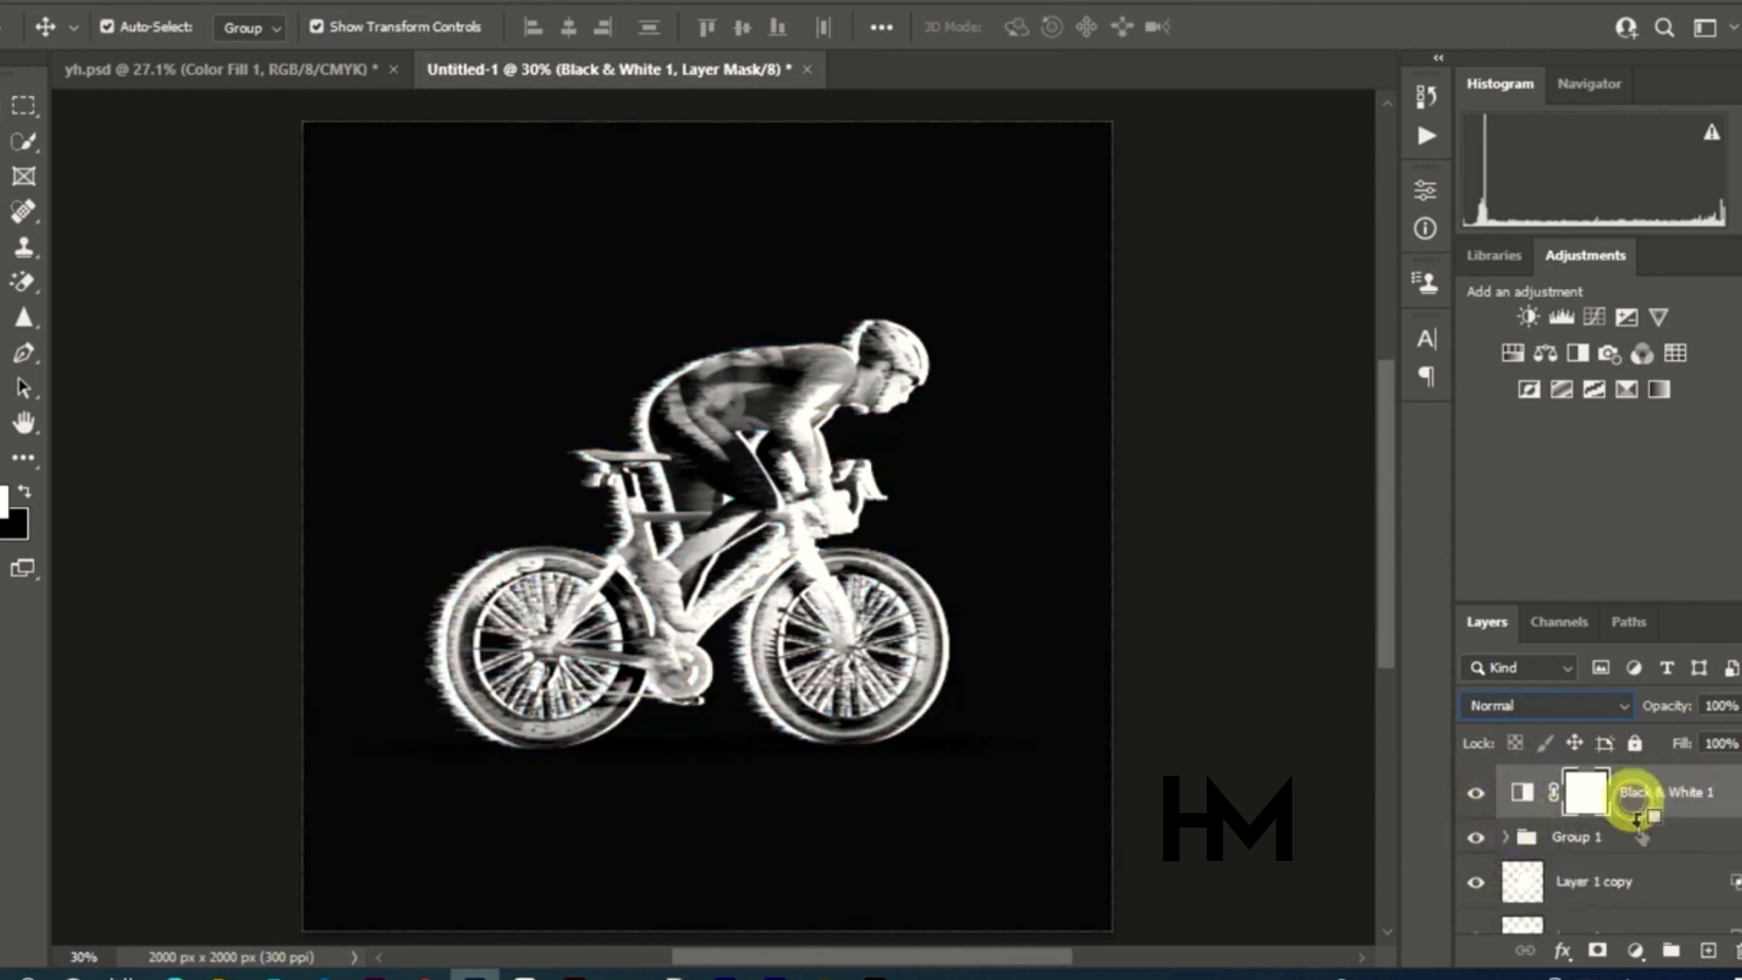
click(1645, 809)
key(ctrl+alt+g)
Expand Group 1 and add a layer mask to the wind-filtered cyclist copy
click(1505, 837)
click(1598, 882)
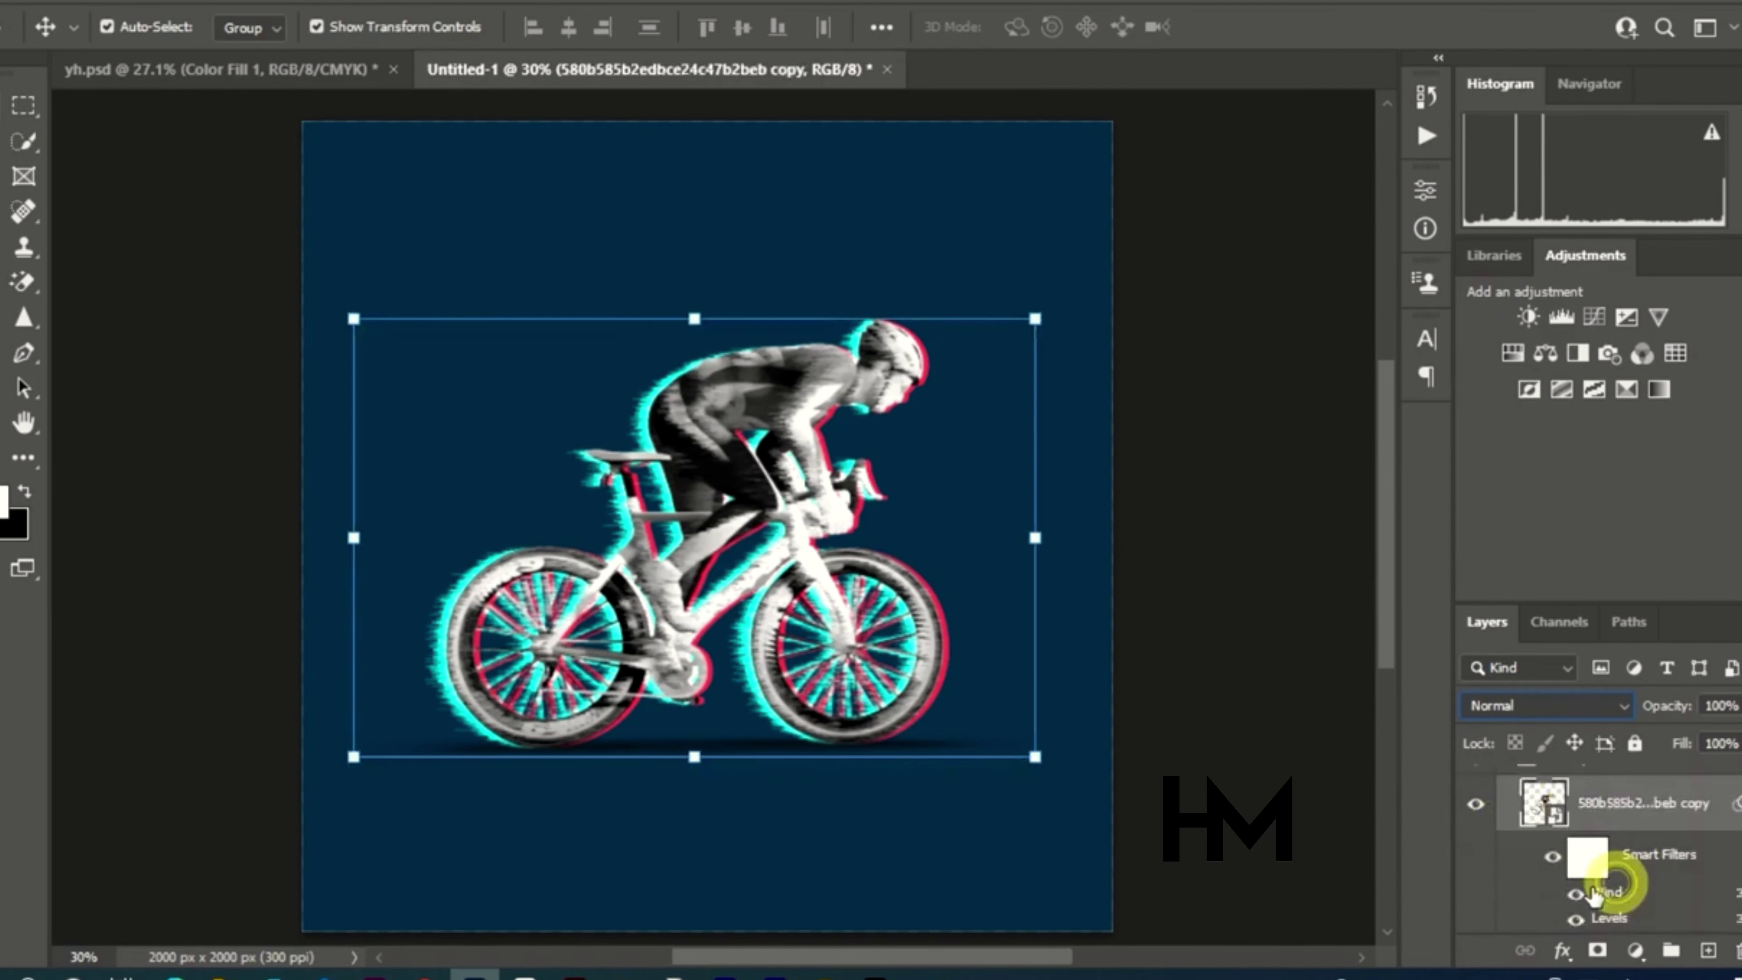
click(1476, 802)
click(1476, 803)
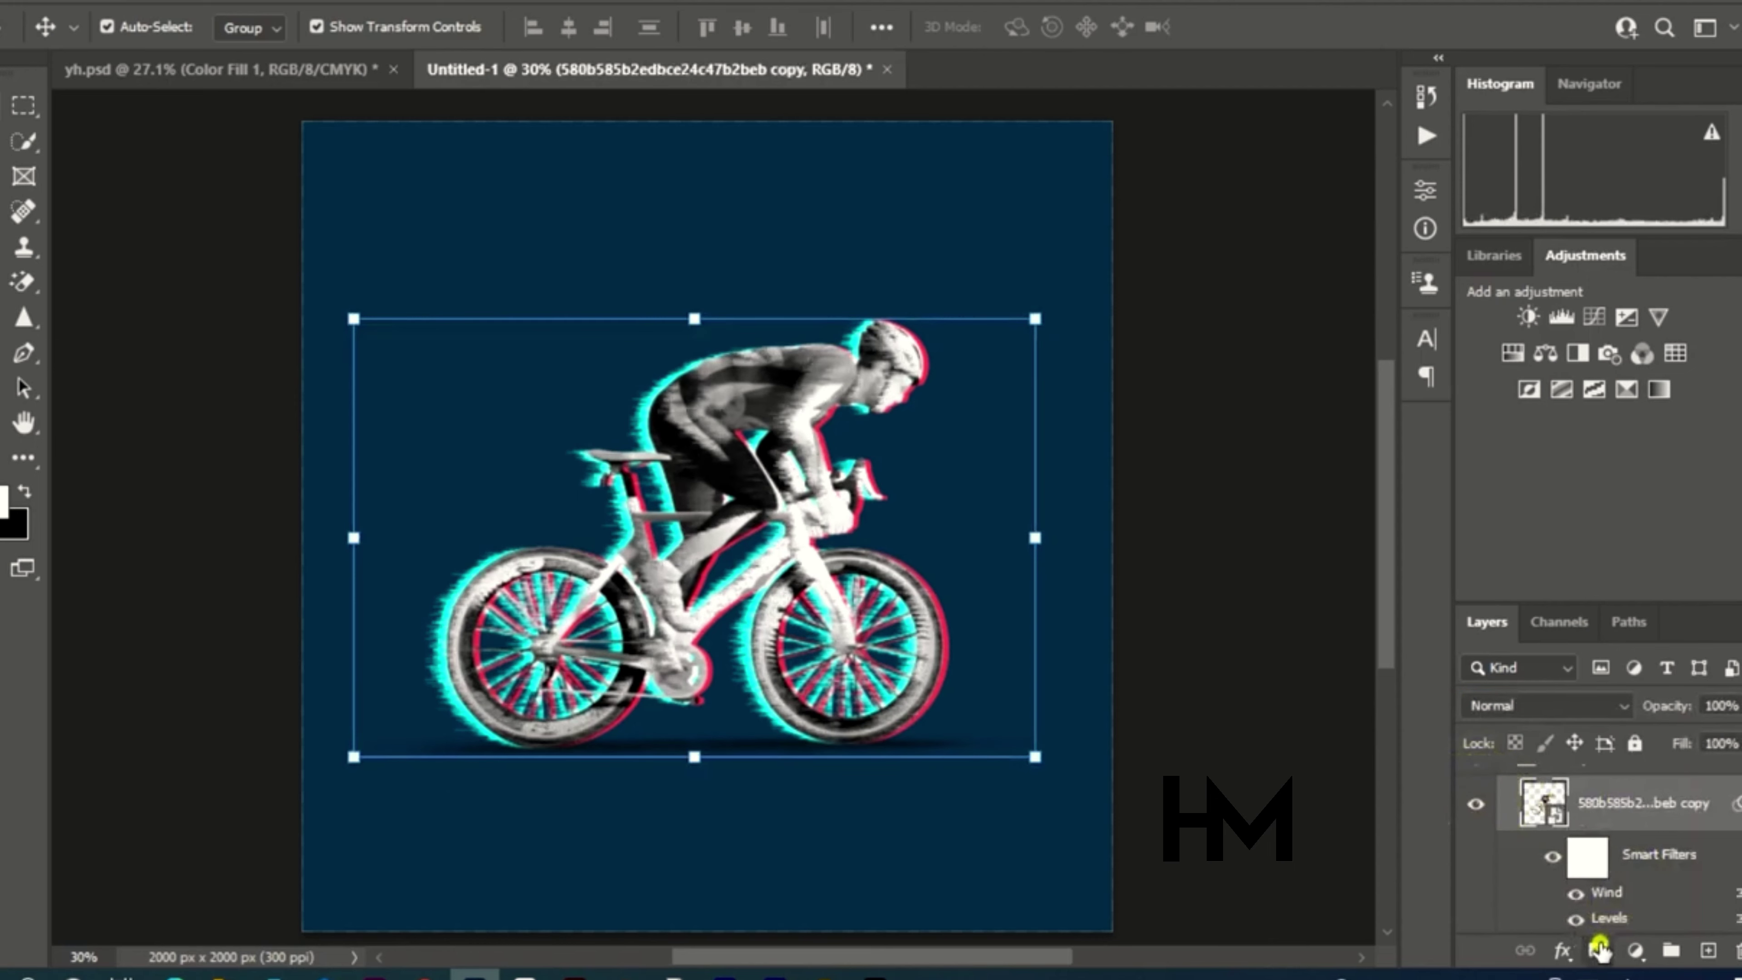
click(1597, 951)
Paint black on the mask with a soft 124 px brush at 27% flow to clear the wind streaks from the helmet and face
scroll(891, 367, up, 6)
click(4, 247)
click(24, 491)
drag(748, 514, 792, 519)
drag(875, 417, 924, 415)
mouse_move(950, 293)
mouse_down()
mouse_move(971, 380)
mouse_move(894, 449)
mouse_up()
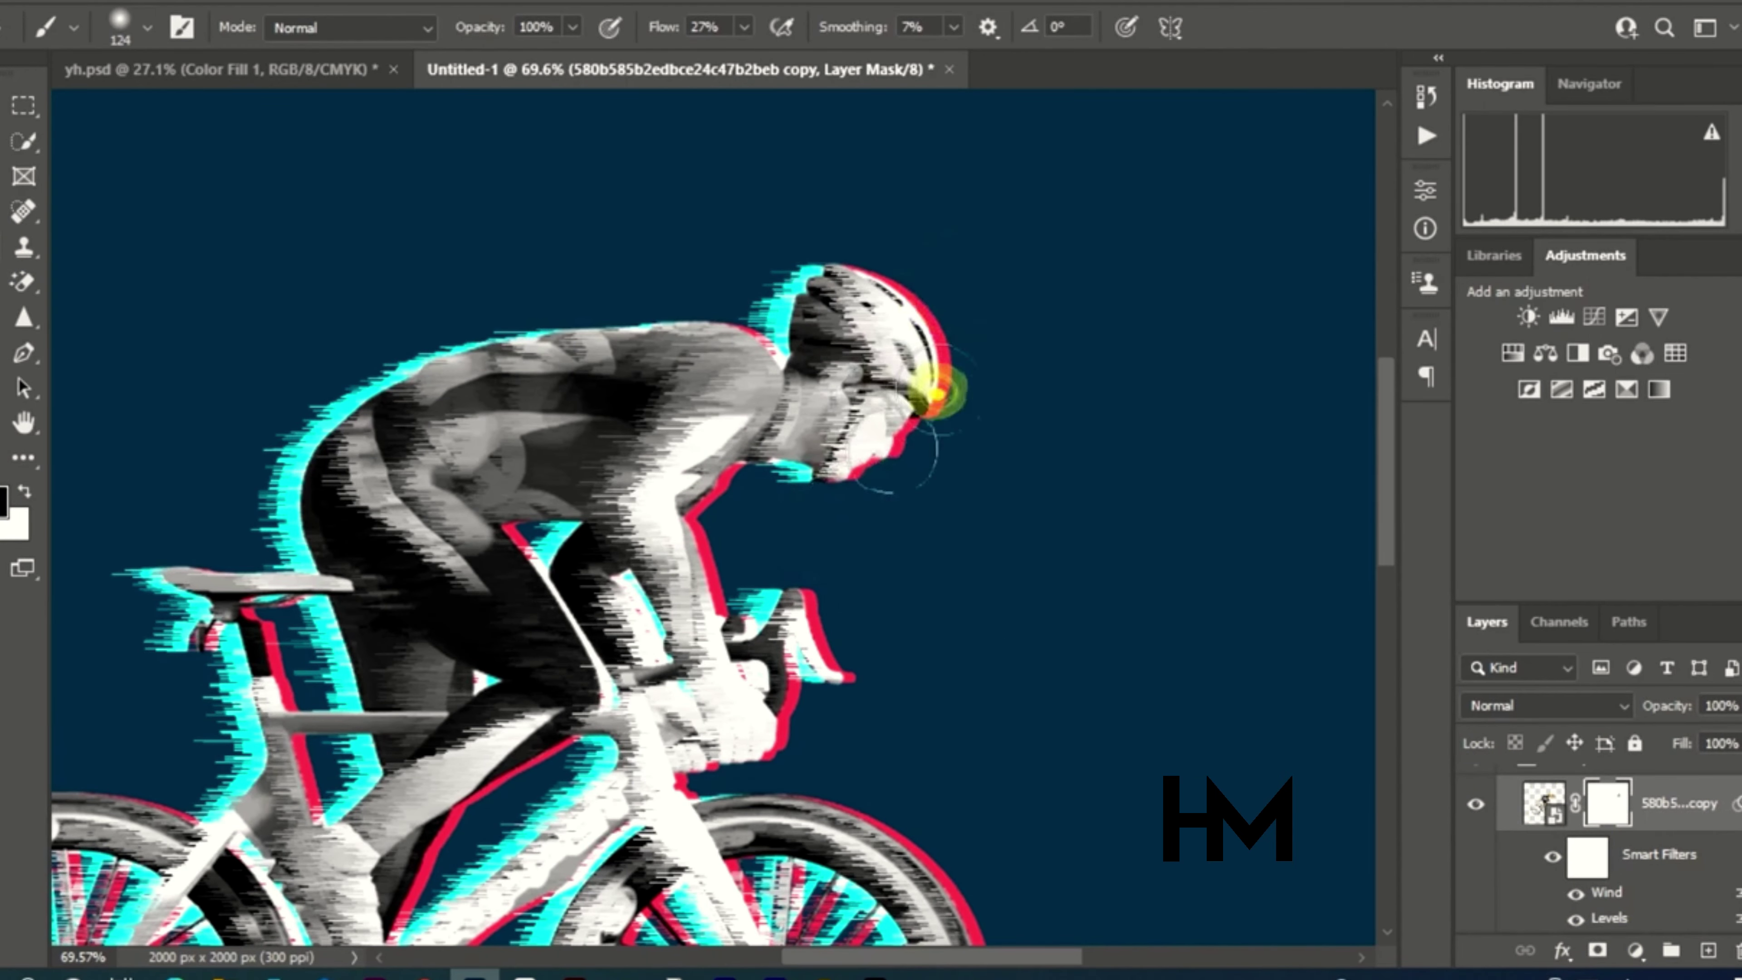
mouse_move(936, 393)
mouse_down()
mouse_move(902, 428)
mouse_move(863, 432)
mouse_move(925, 273)
mouse_move(967, 352)
mouse_move(959, 384)
mouse_up()
Mask the wind streaks off the arms, handlebar, torso and lettered frame tube with a 72 px brush
mouse_move(689, 499)
mouse_down()
mouse_move(665, 527)
mouse_move(707, 448)
mouse_move(681, 450)
mouse_move(729, 419)
mouse_move(688, 572)
mouse_move(765, 701)
mouse_move(749, 693)
mouse_move(841, 665)
mouse_move(861, 686)
mouse_move(807, 655)
mouse_move(846, 679)
mouse_up()
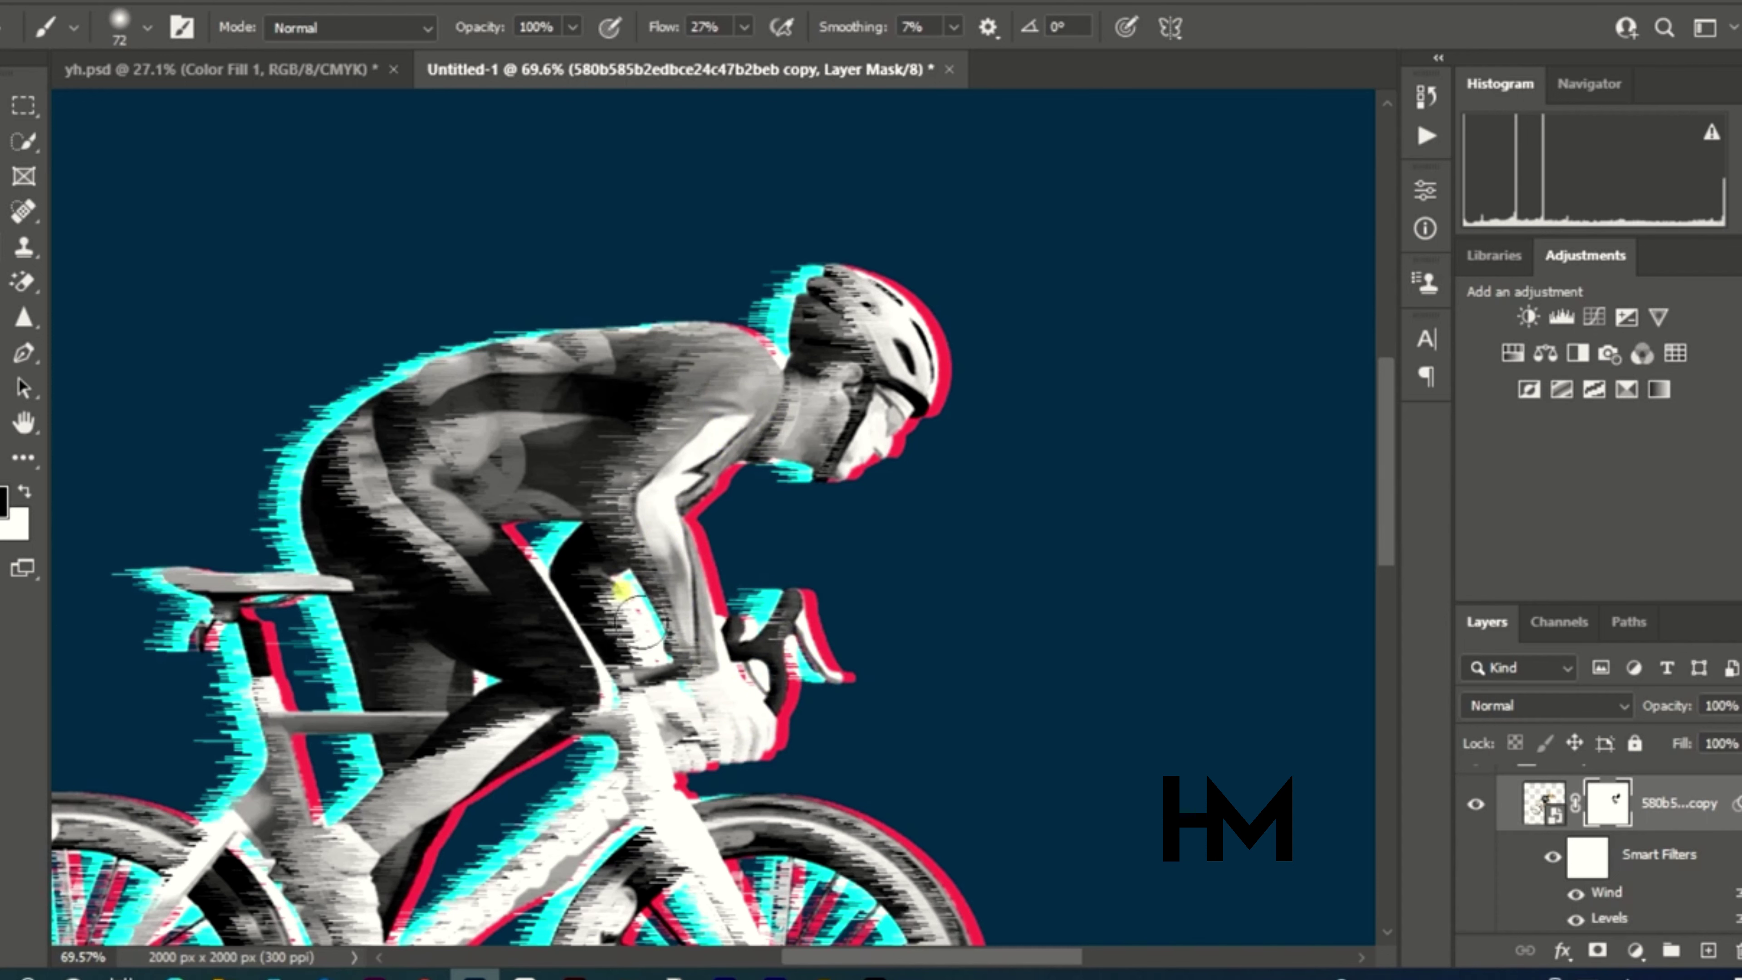
scroll(529, 490, down, 3)
drag(530, 490, 516, 436)
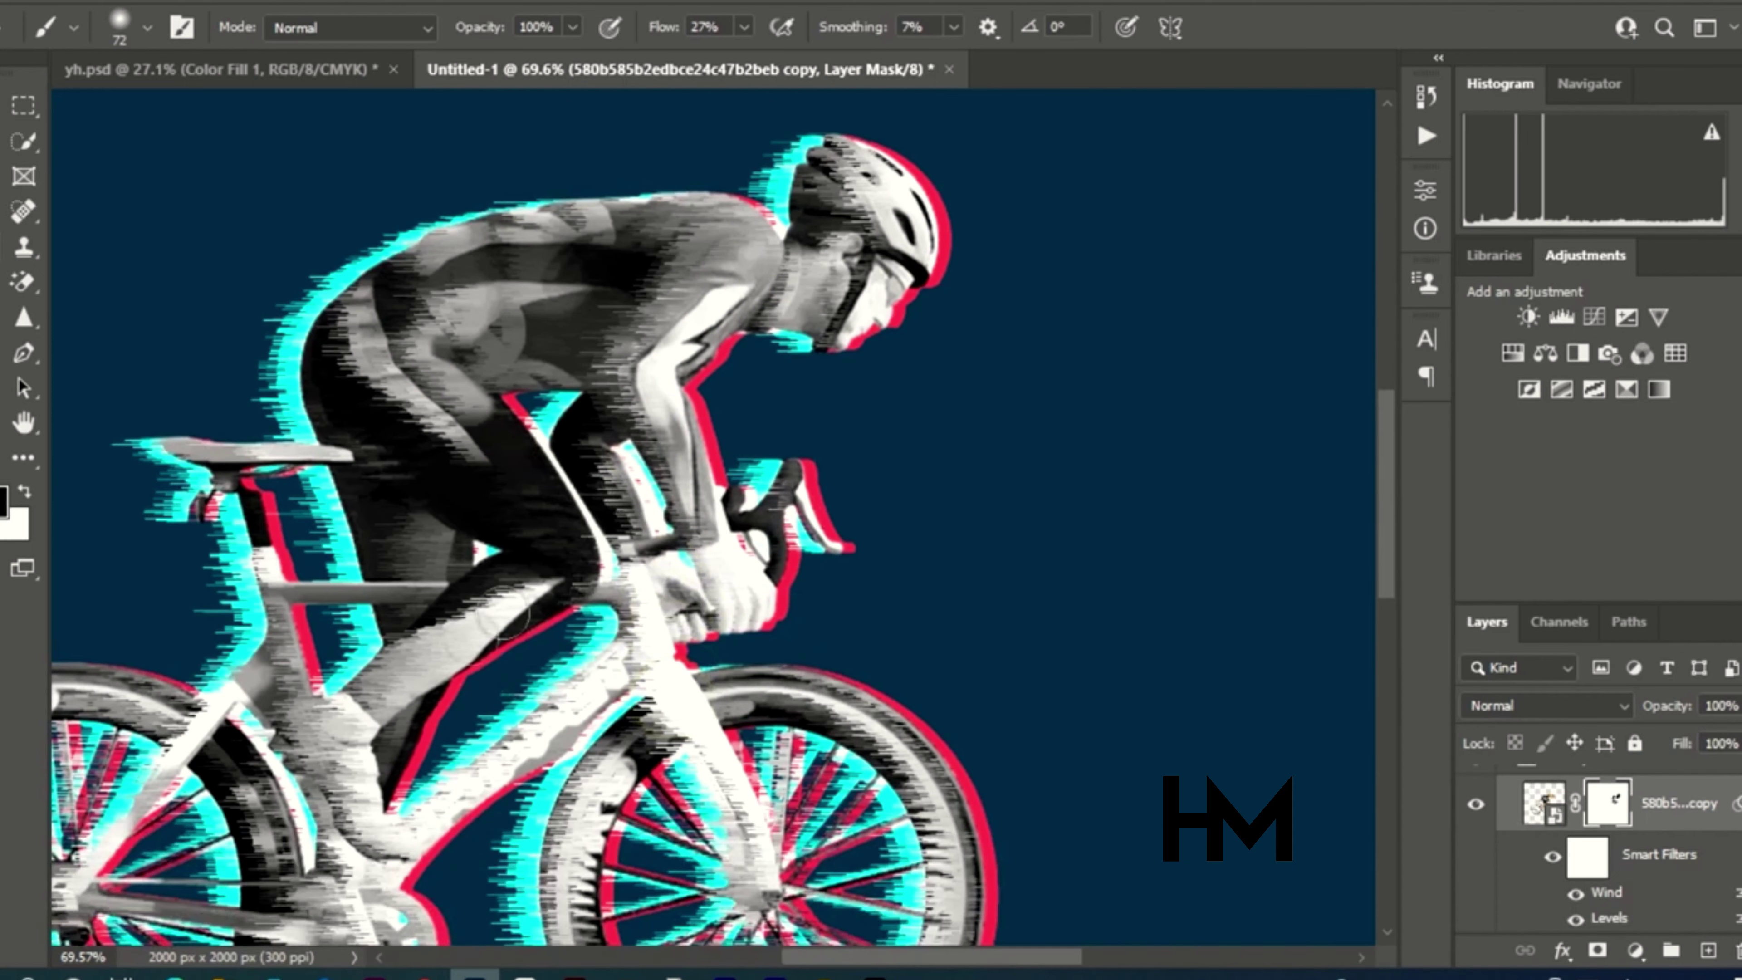
mouse_move(389, 804)
mouse_down()
mouse_move(376, 755)
mouse_move(460, 698)
mouse_move(448, 838)
mouse_move(645, 686)
mouse_up()
click(672, 624)
scroll(744, 840, down, 3)
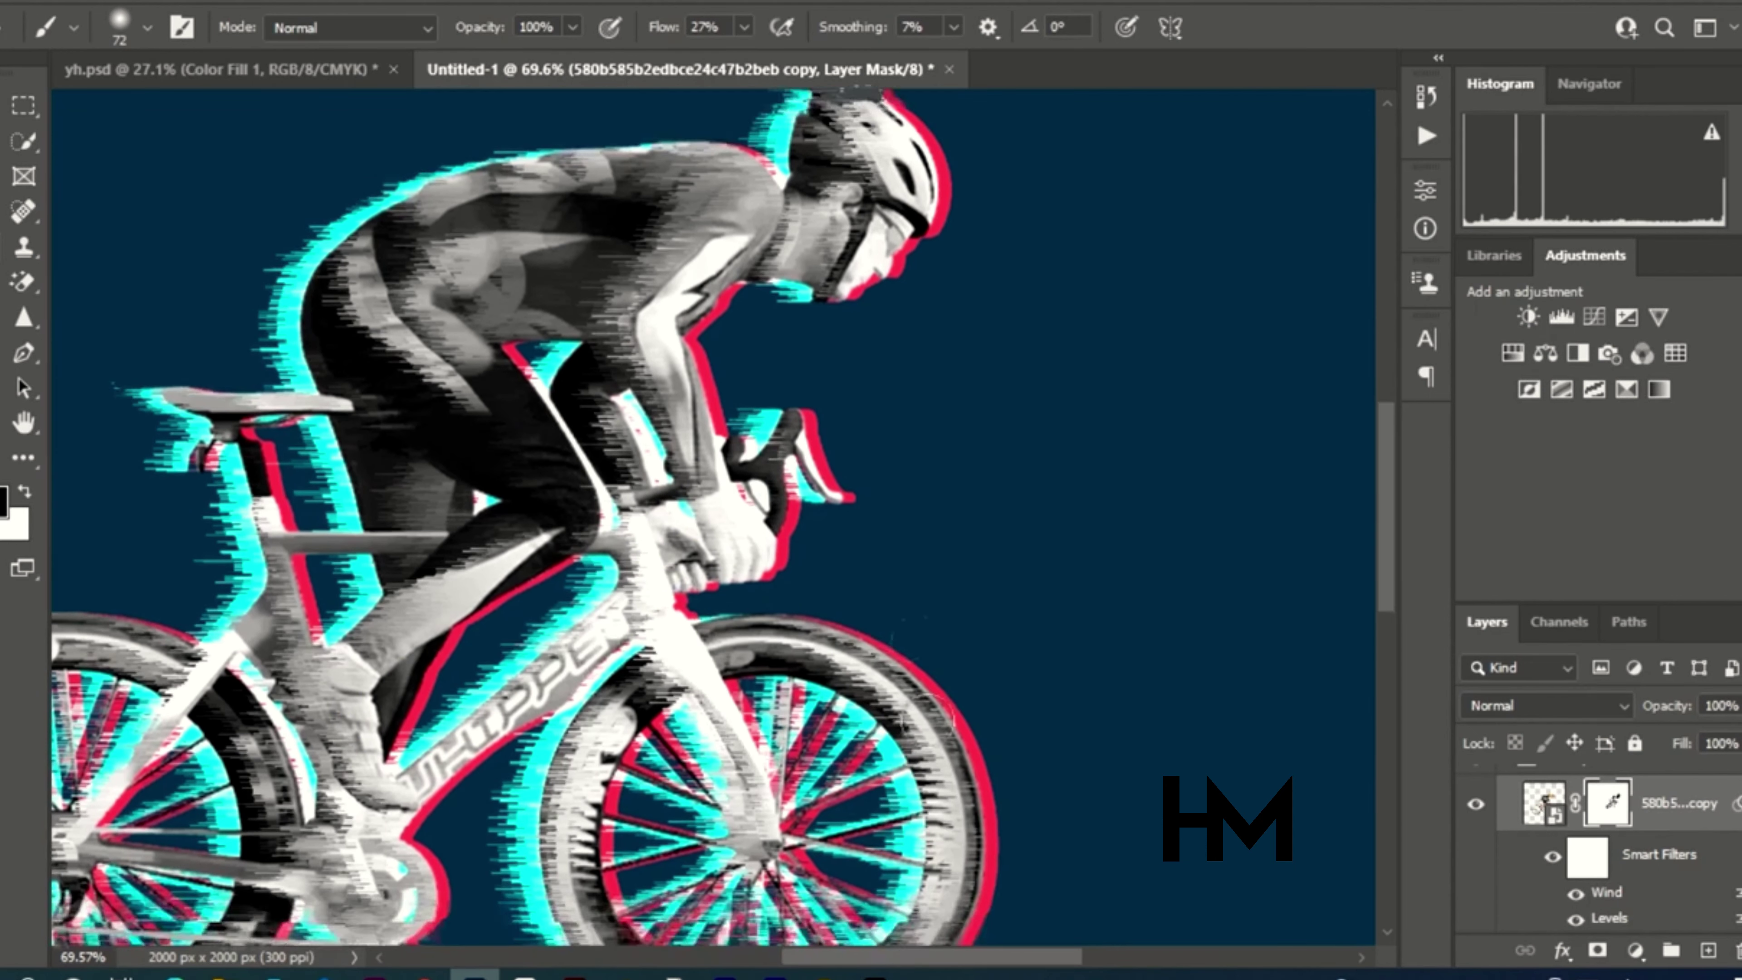
Mask the streaks off the front wheel's leading edge using a 129 px brush at 48% flow
scroll(951, 635, down, 1)
alt+right_click(865, 548)
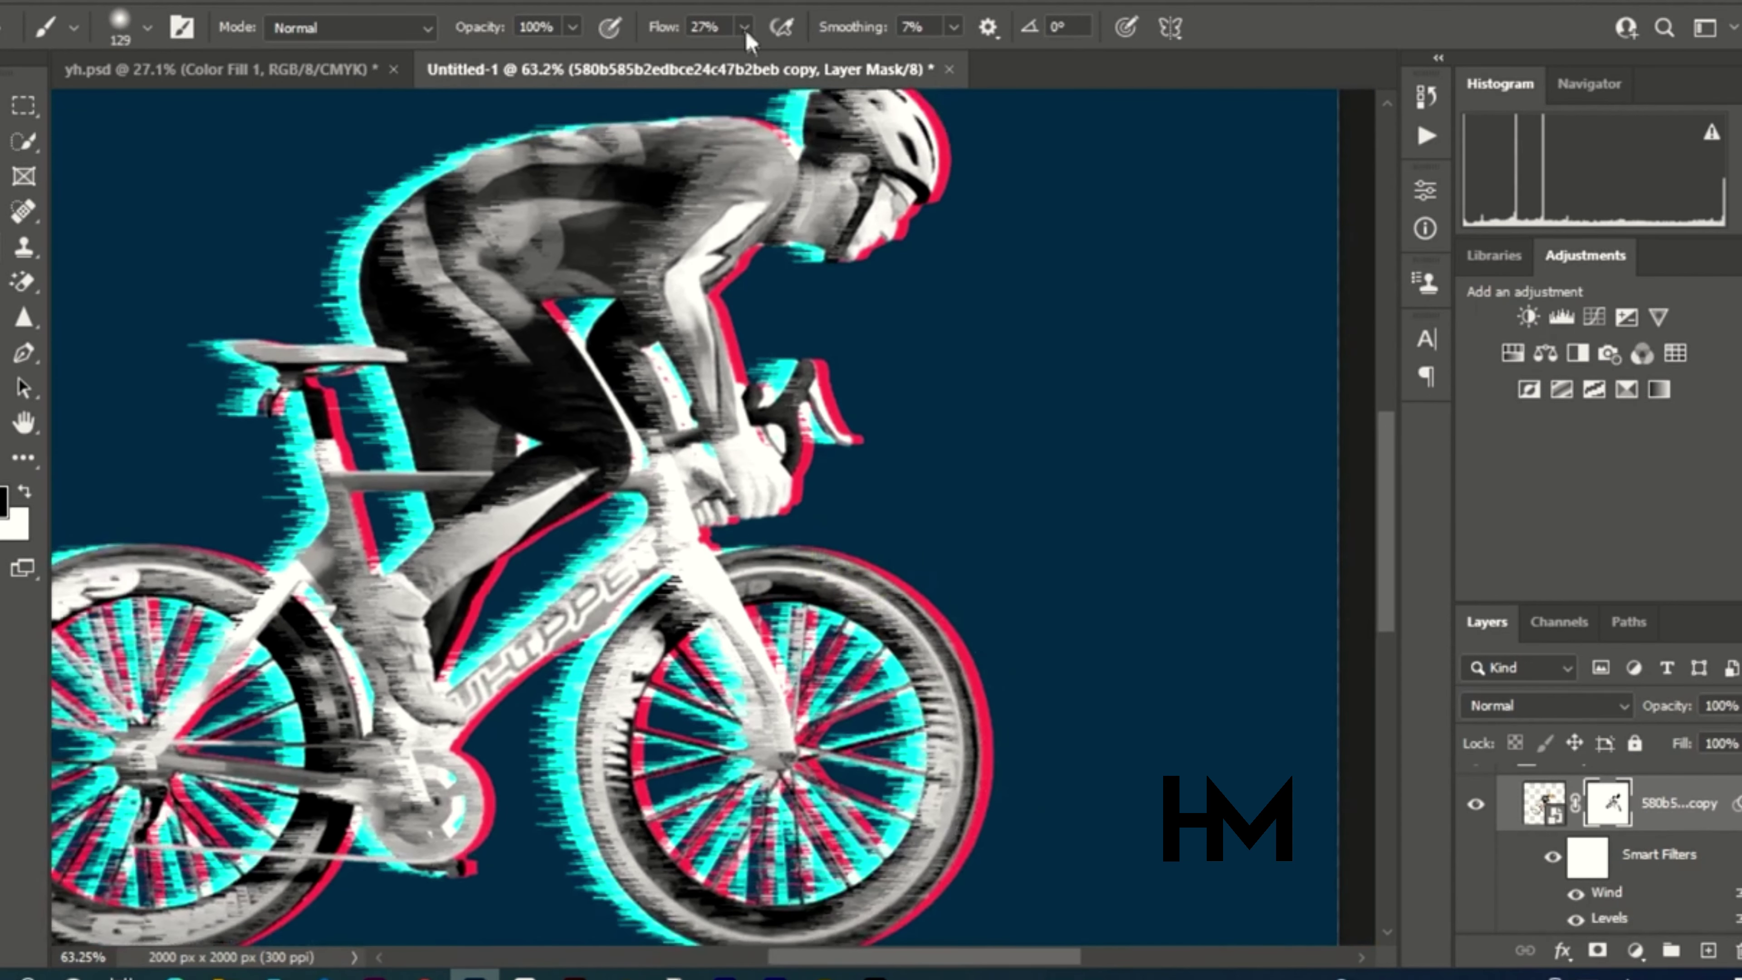
mouse_move(872, 562)
mouse_down()
mouse_move(921, 590)
mouse_move(994, 750)
mouse_move(997, 796)
mouse_up()
scroll(996, 732, down, 3)
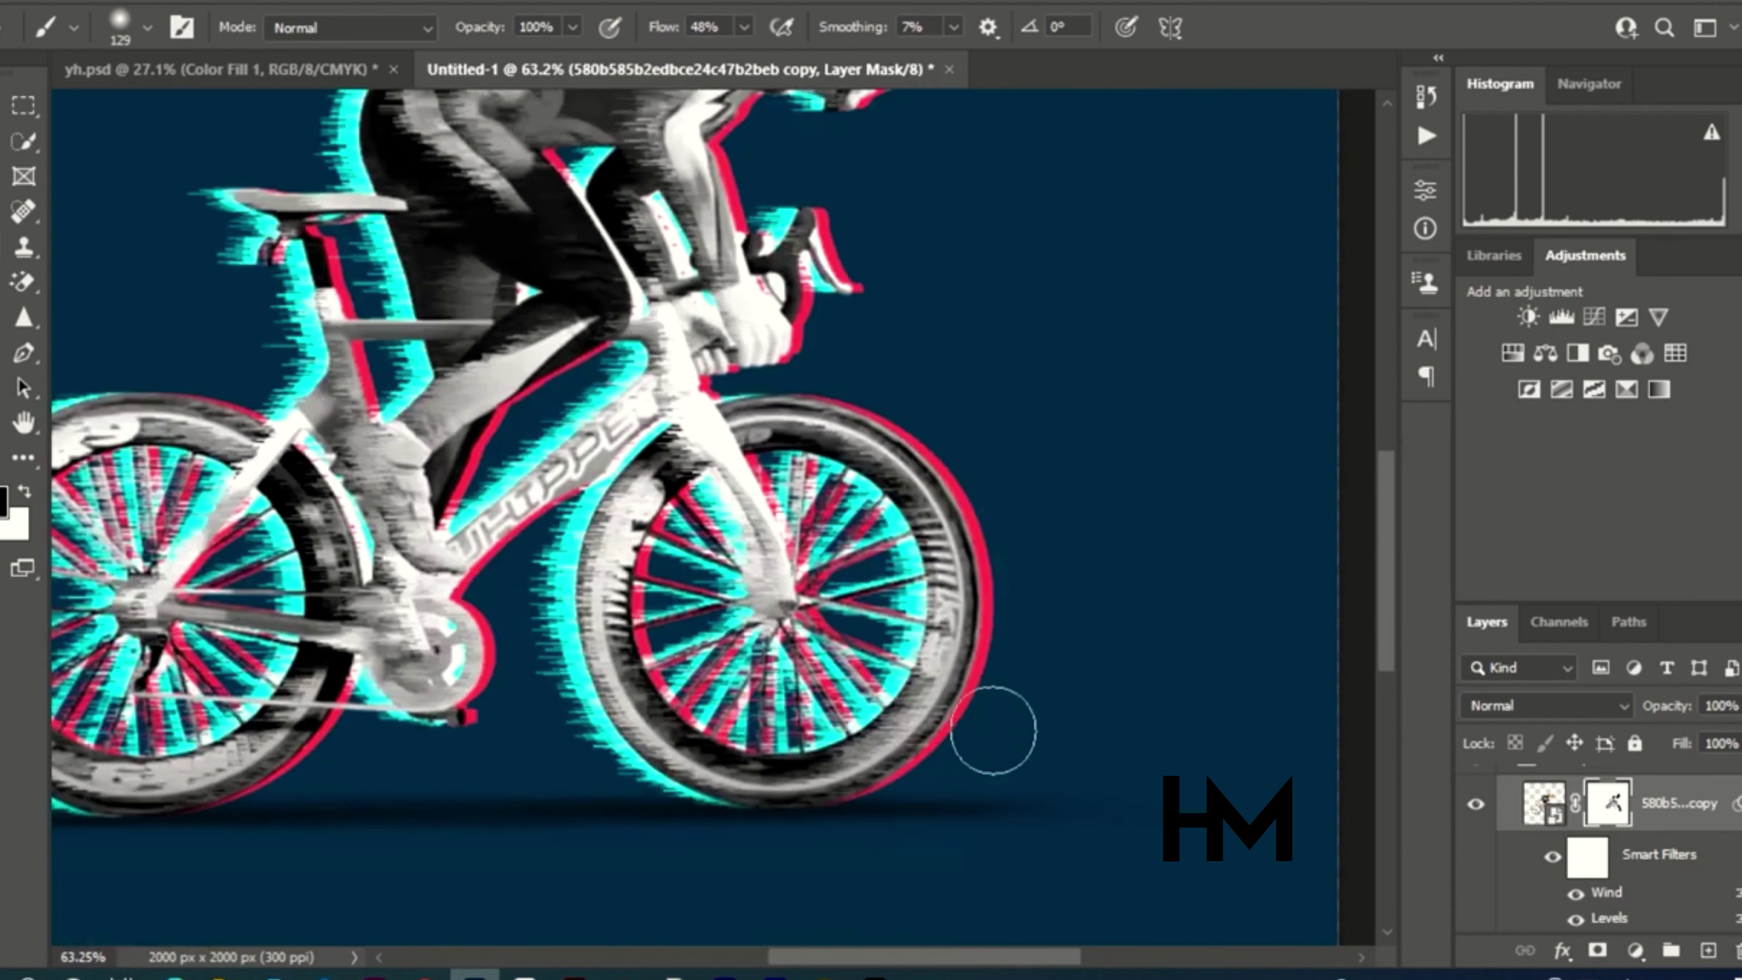
drag(886, 822, 966, 644)
drag(919, 435, 1000, 536)
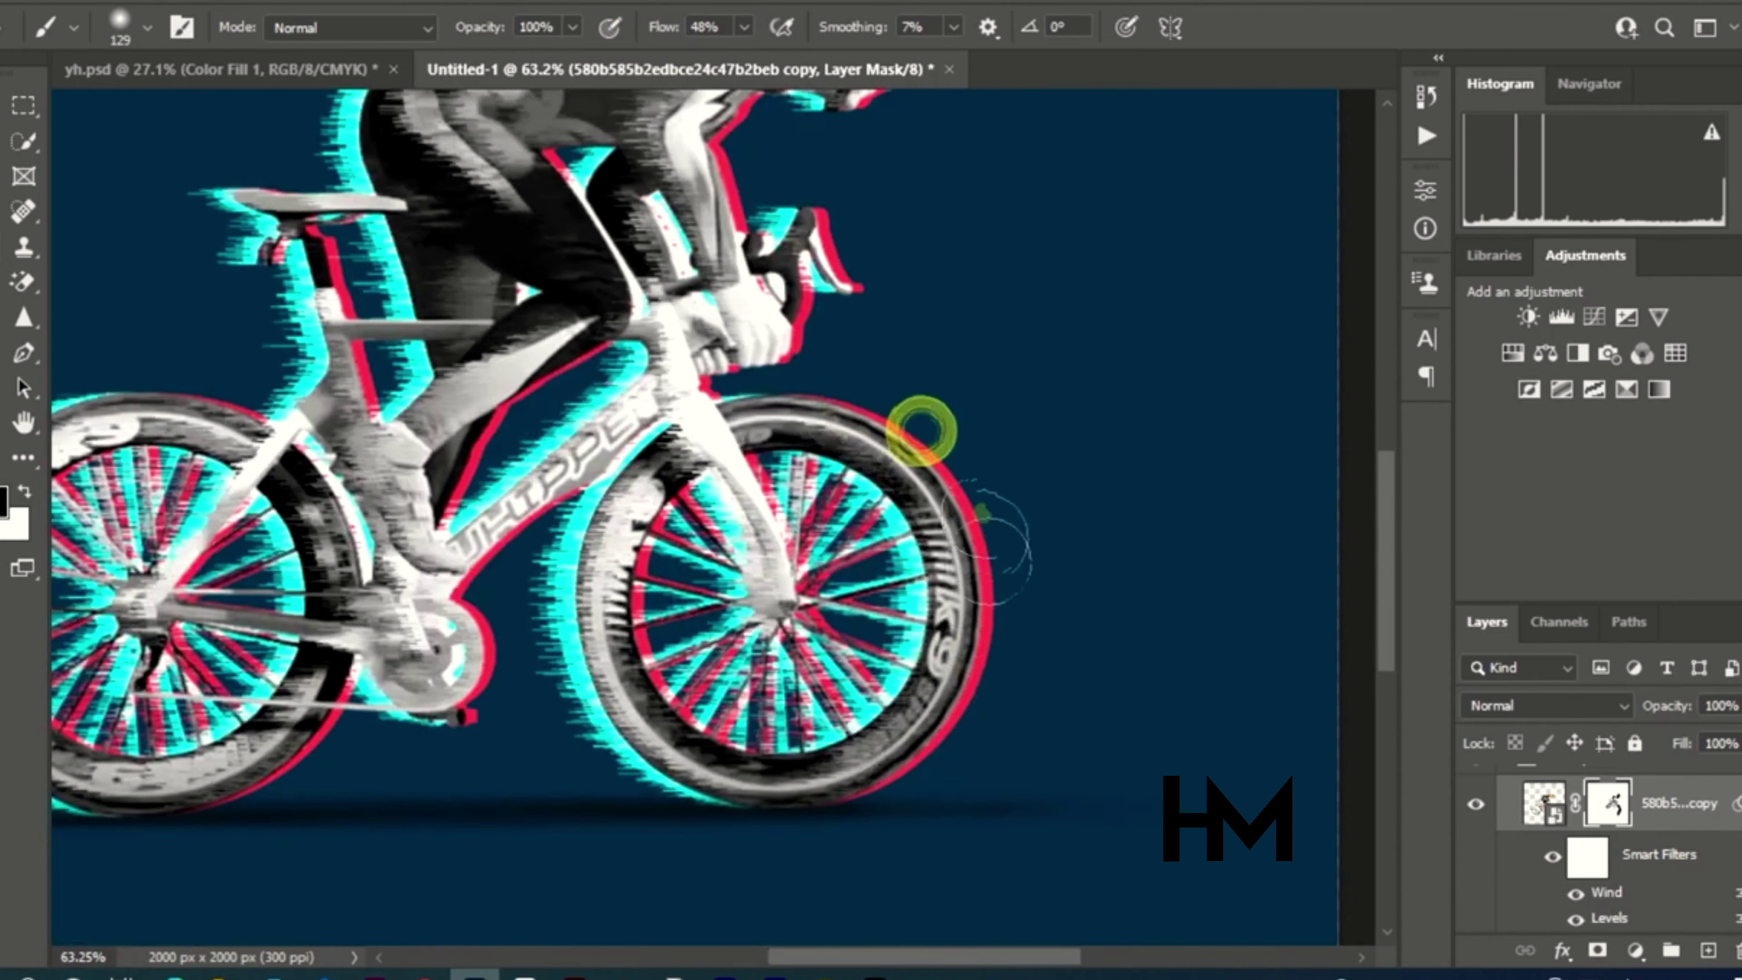
Paint black on the mask over the rider's shoe and the crankset
scroll(992, 526, down, 2)
scroll(514, 561, up, 3)
mouse_move(453, 535)
mouse_down()
mouse_move(457, 621)
mouse_move(483, 671)
mouse_up()
mouse_move(446, 594)
mouse_down()
mouse_move(467, 676)
mouse_move(441, 669)
mouse_up()
Mask the streaks along the rear wheel's front edge with a 94 px brush, plus the rear hub and seat tube with a smaller brush
drag(561, 524, 528, 549)
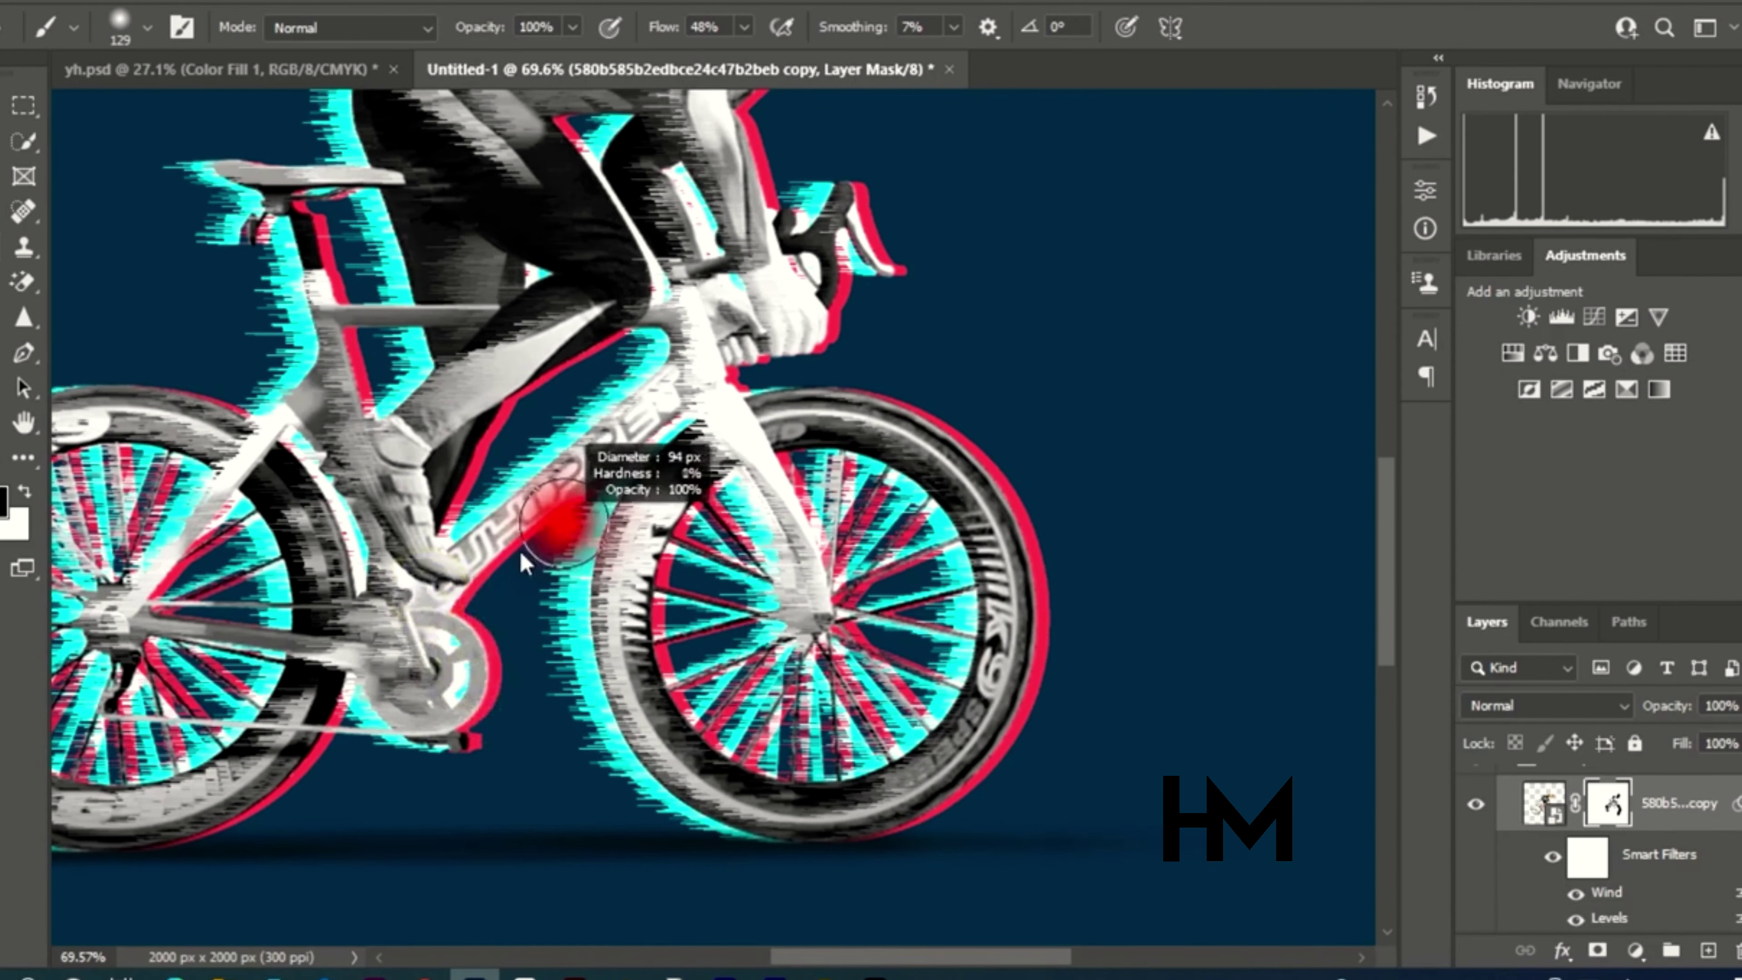
scroll(609, 606, down, 2)
mouse_move(316, 523)
mouse_down()
mouse_move(356, 616)
mouse_move(272, 787)
mouse_move(172, 777)
mouse_up()
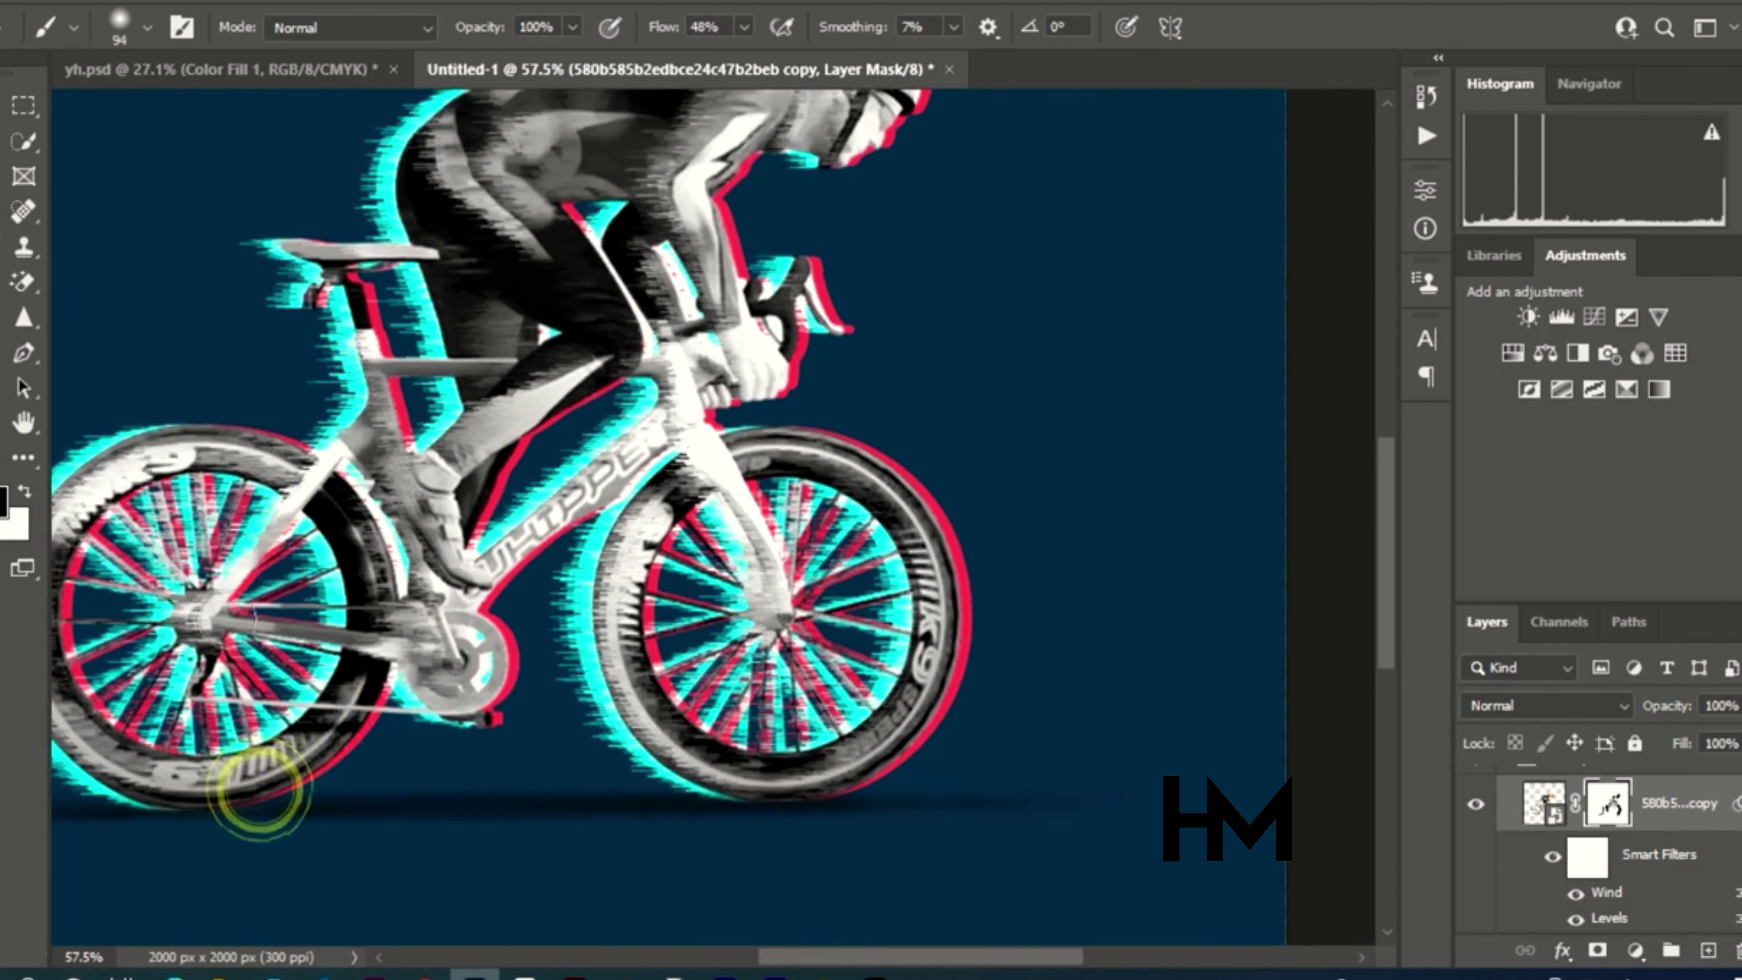
drag(334, 475, 308, 474)
click(237, 611)
mouse_move(354, 273)
mouse_down()
mouse_move(367, 375)
mouse_move(361, 275)
mouse_move(418, 473)
mouse_up()
scroll(468, 554, down, 3)
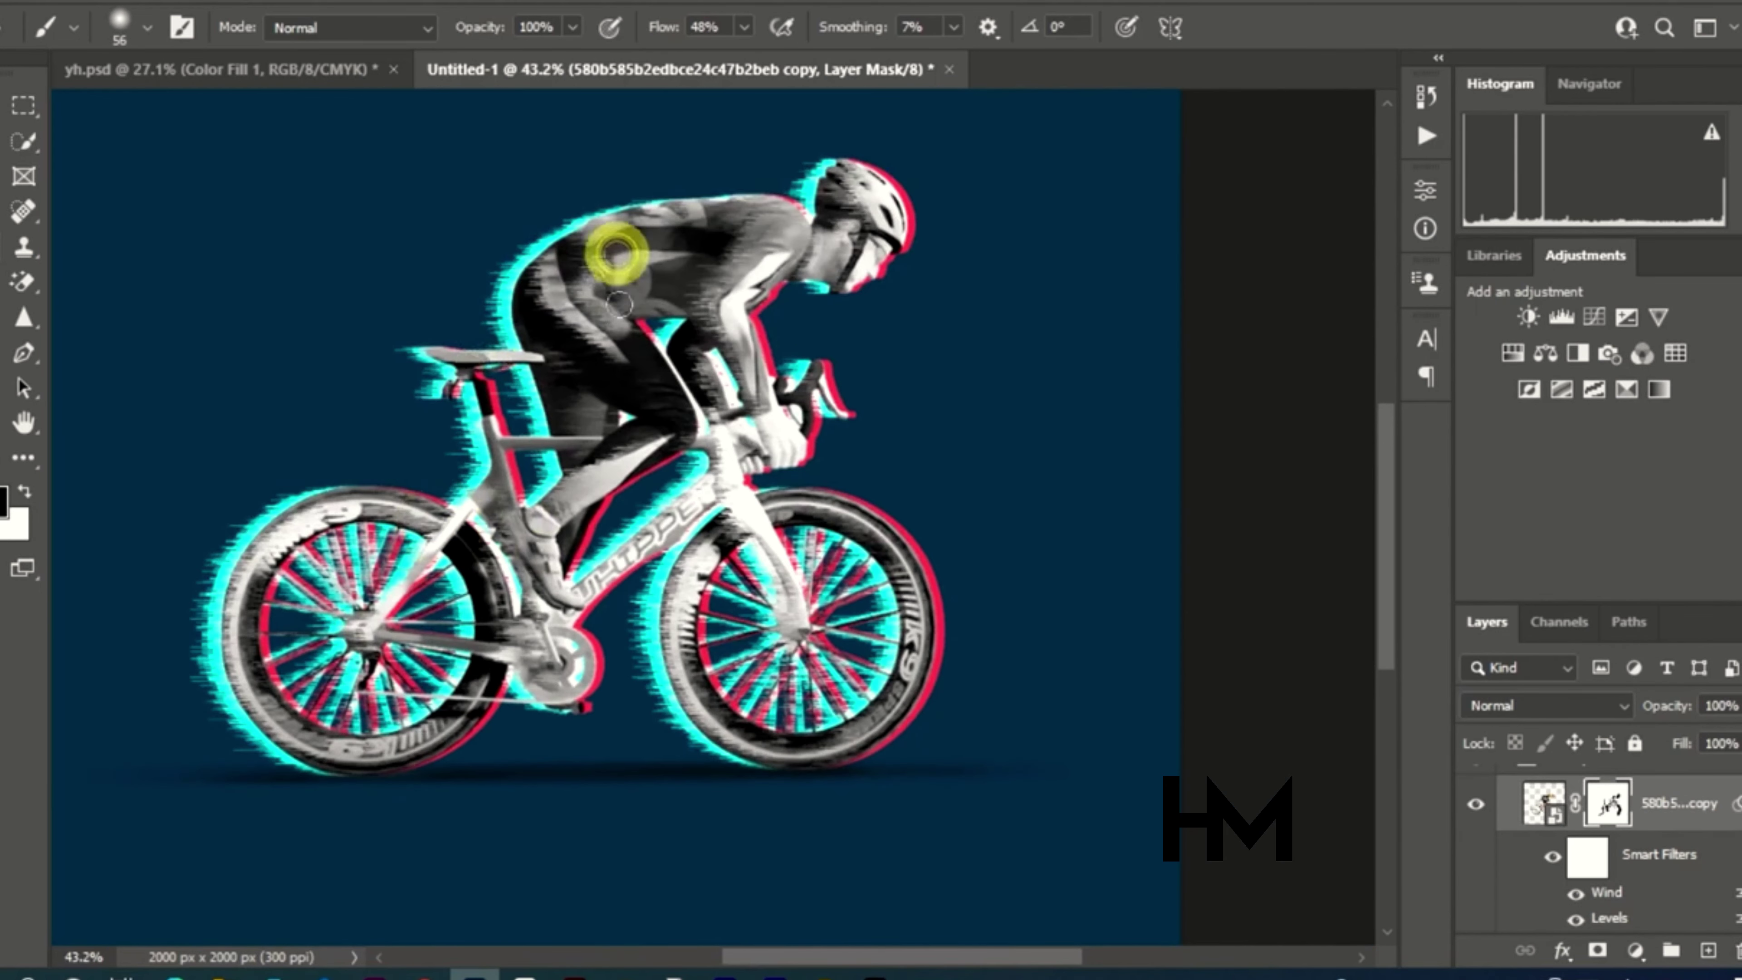
Mask remaining streaks on the rider's upper body and both wheels with a 130 px brush, and deselect the layer
drag(880, 247, 912, 247)
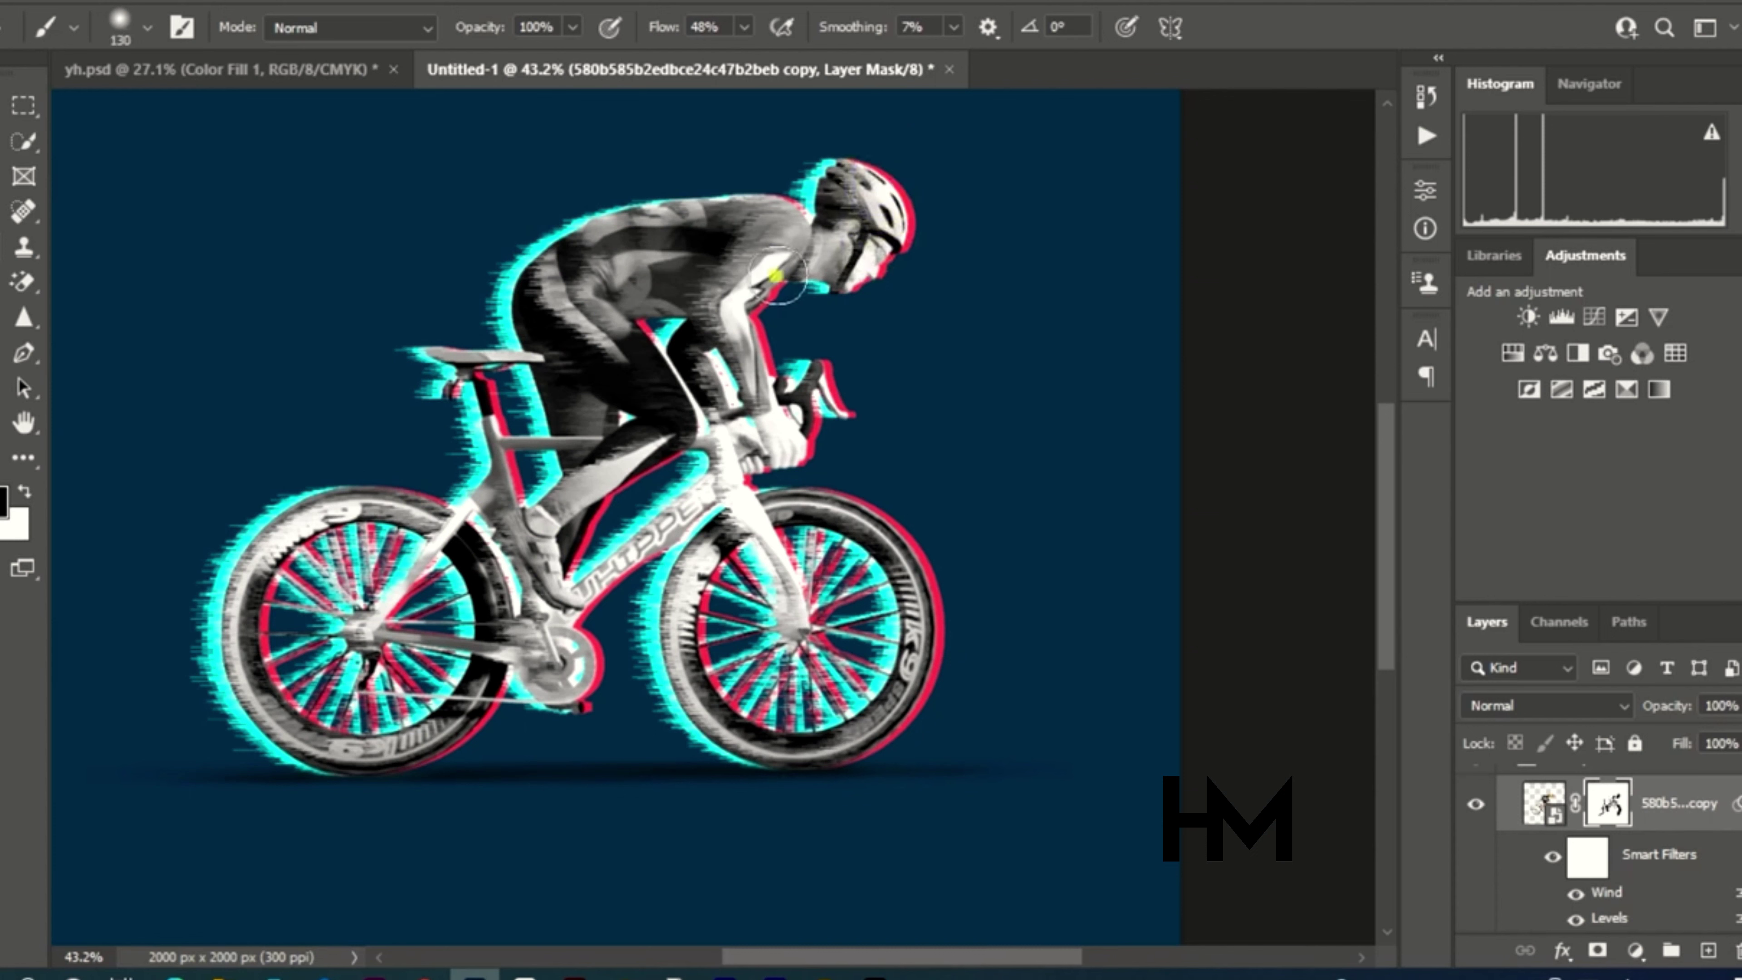
click(865, 405)
click(316, 548)
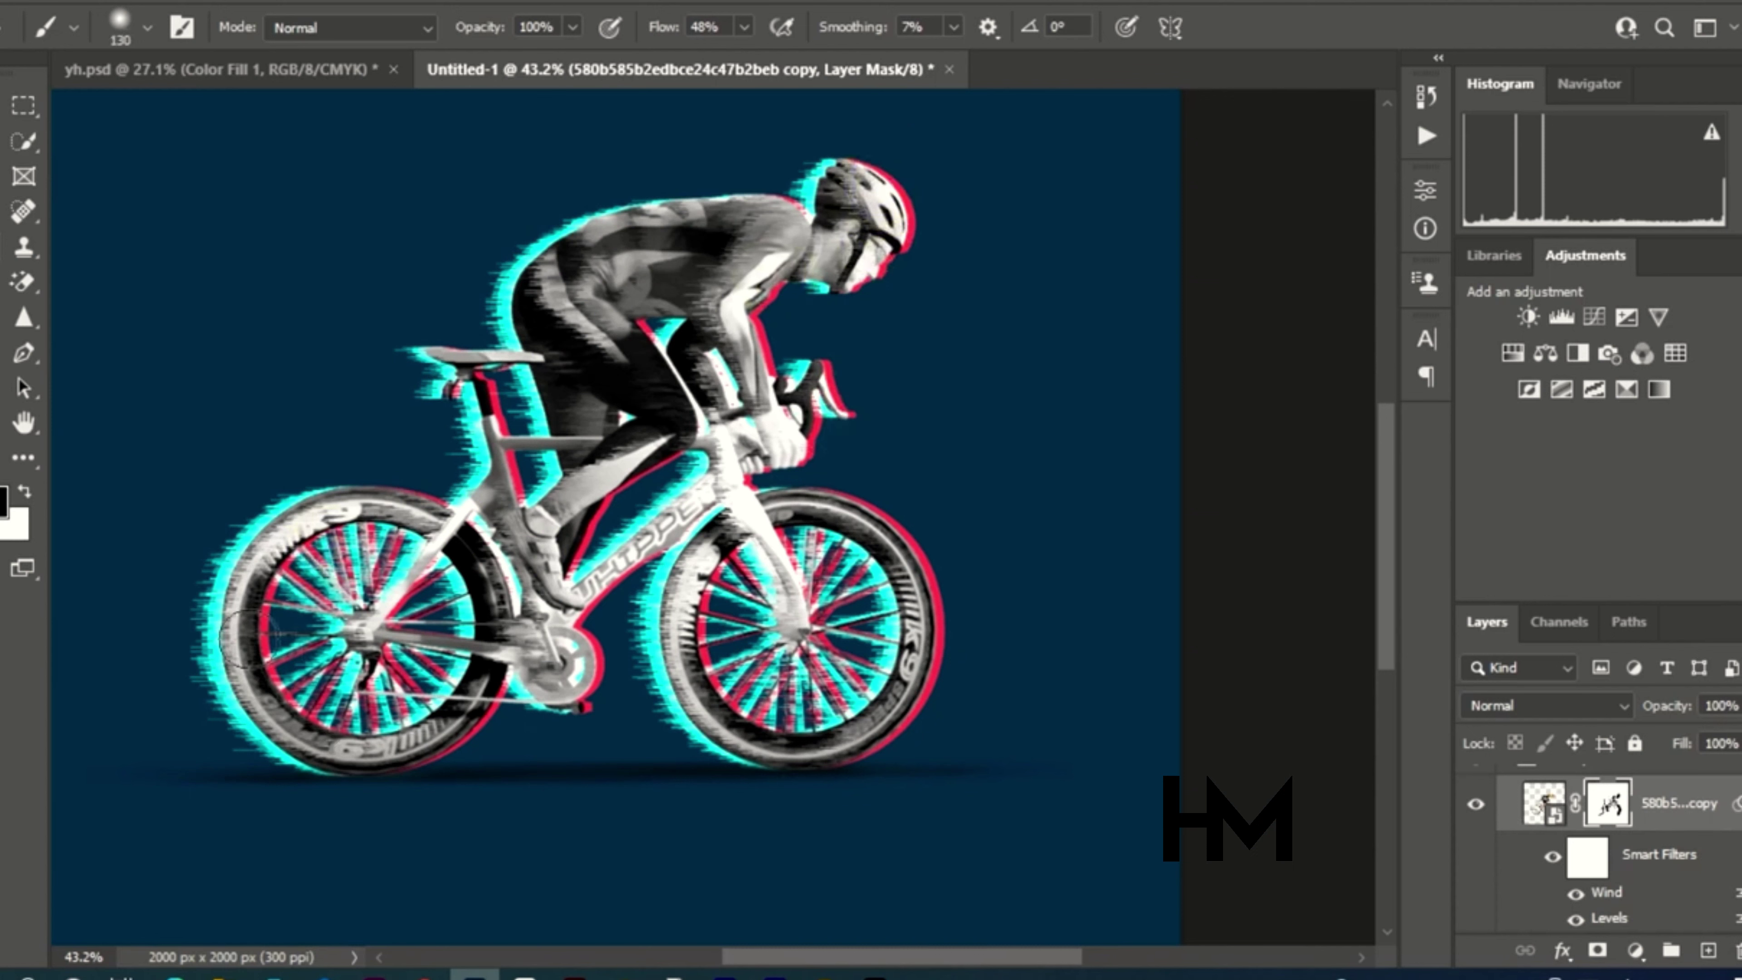
click(848, 597)
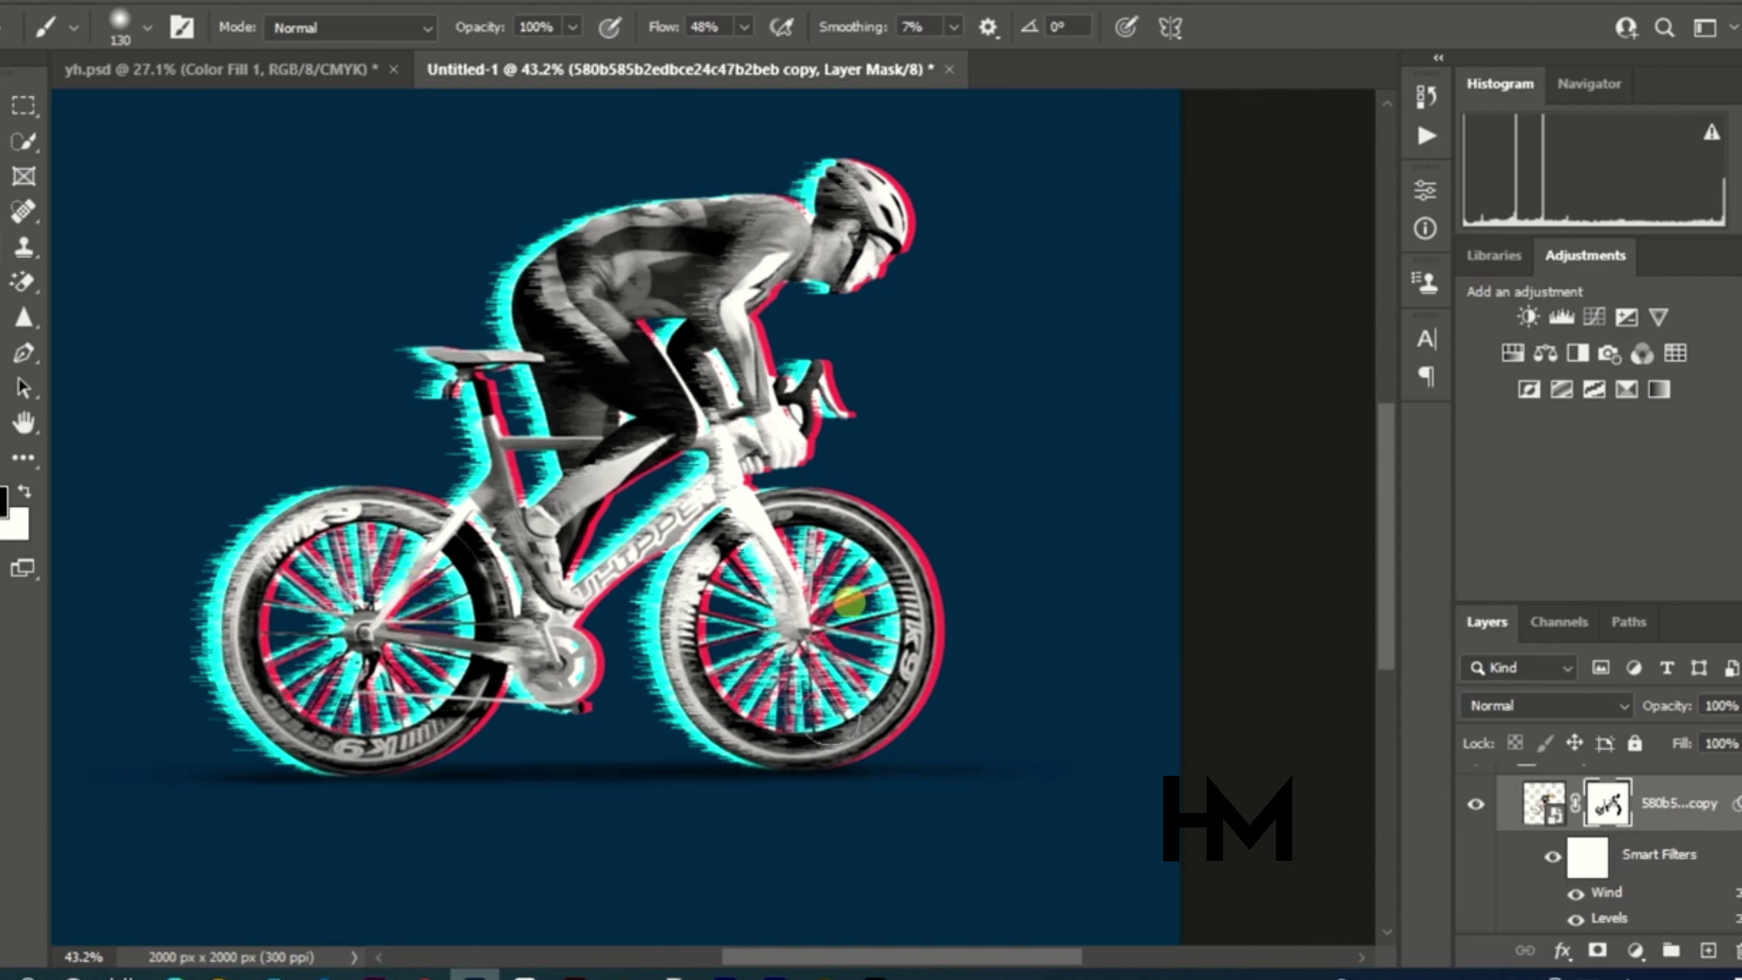
scroll(1015, 694, down, 1)
scroll(1015, 694, down, 2)
click(6, 104)
click(233, 319)
scroll(608, 557, down, 5)
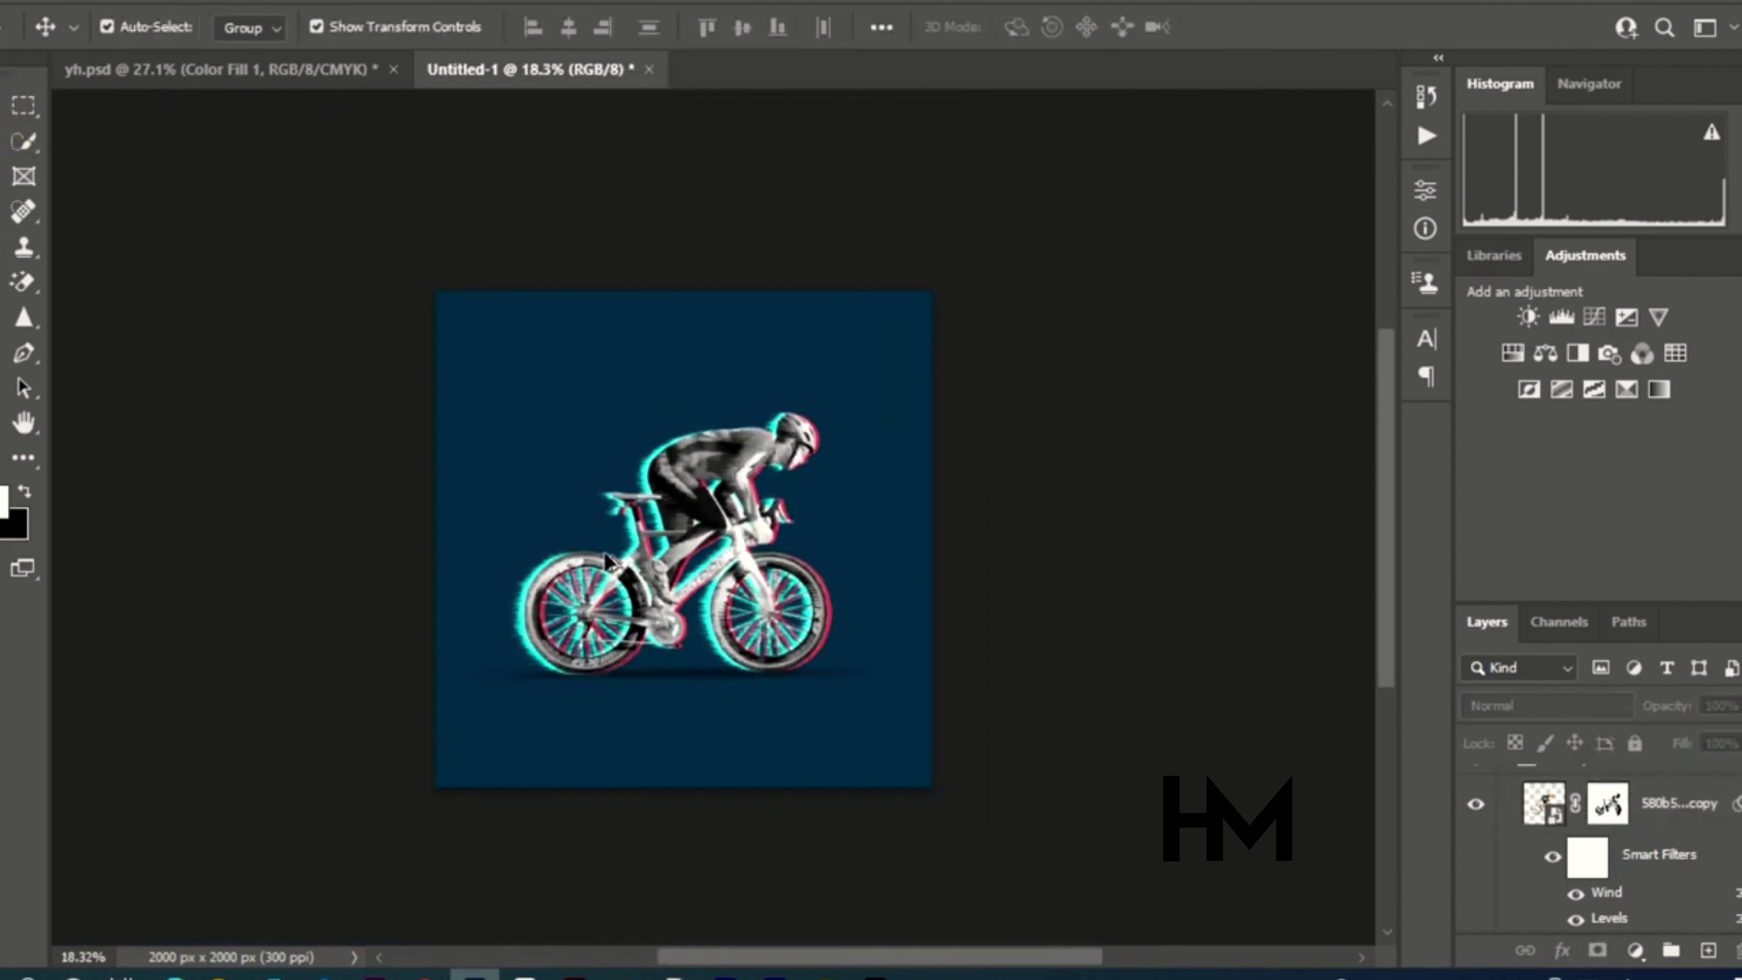
Add the two-line title GLITCH EFFECT in Resolve-BlackExtIta above the cyclist, collapse Group 1 and select the title layer
scroll(716, 605, up, 4)
key(t)
click(370, 326)
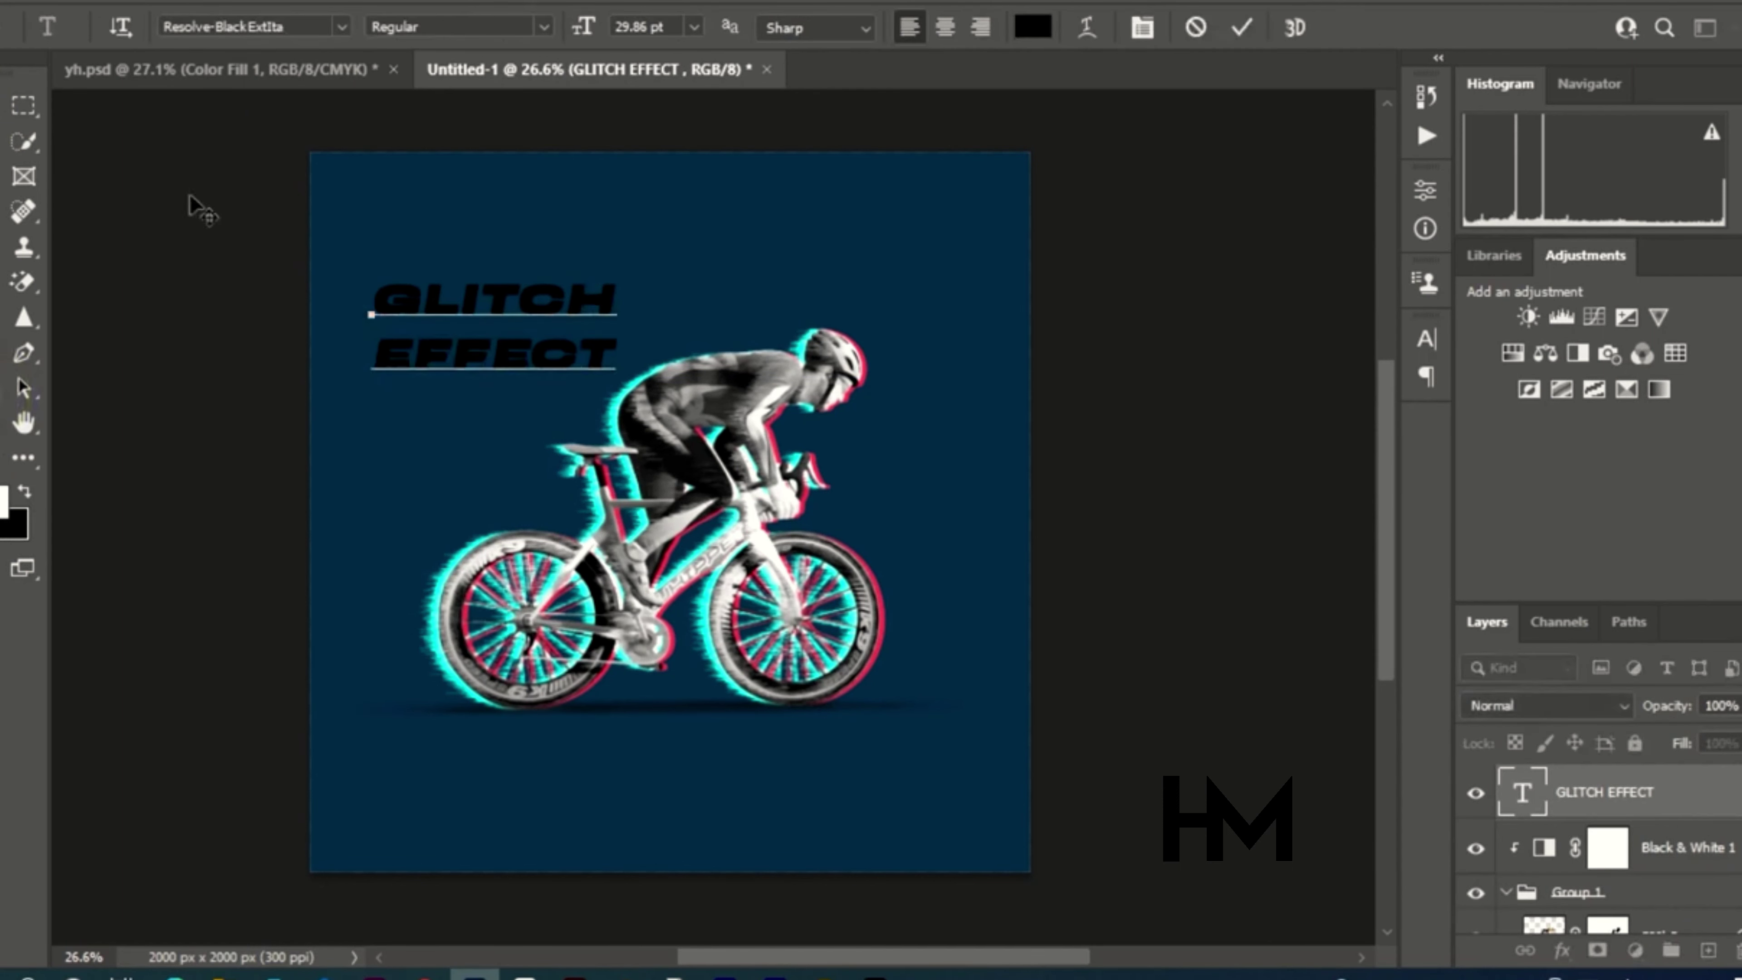
click(4, 104)
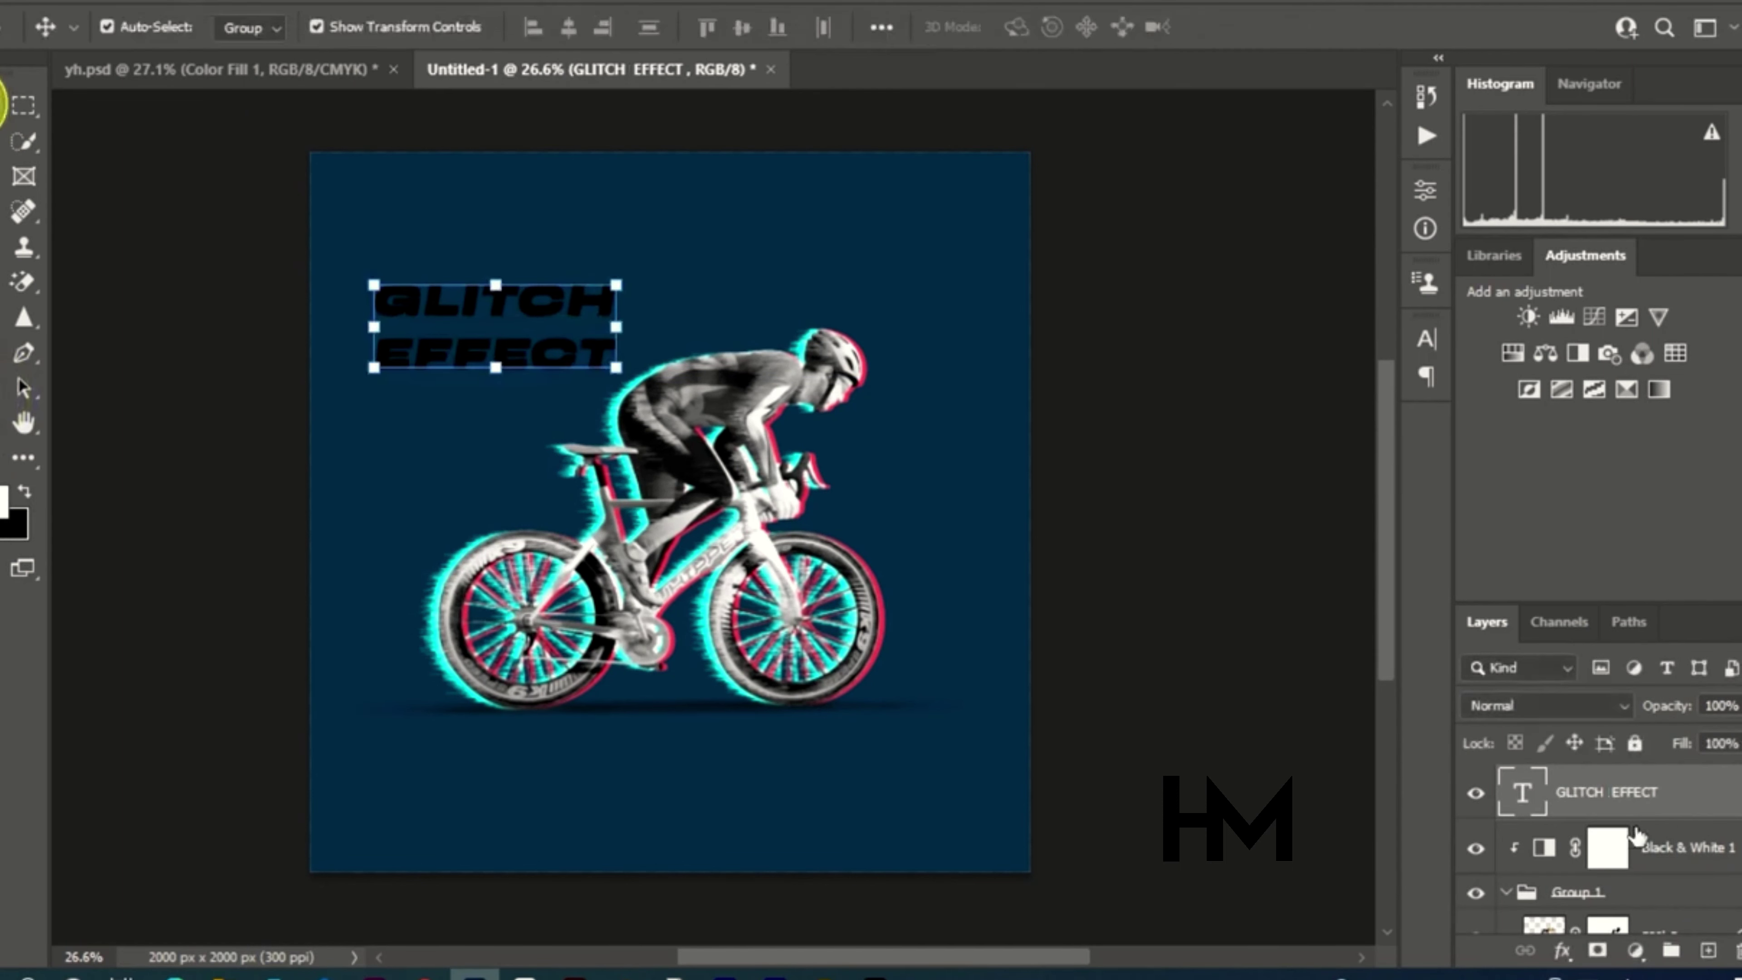
click(1649, 851)
click(1505, 892)
click(1605, 792)
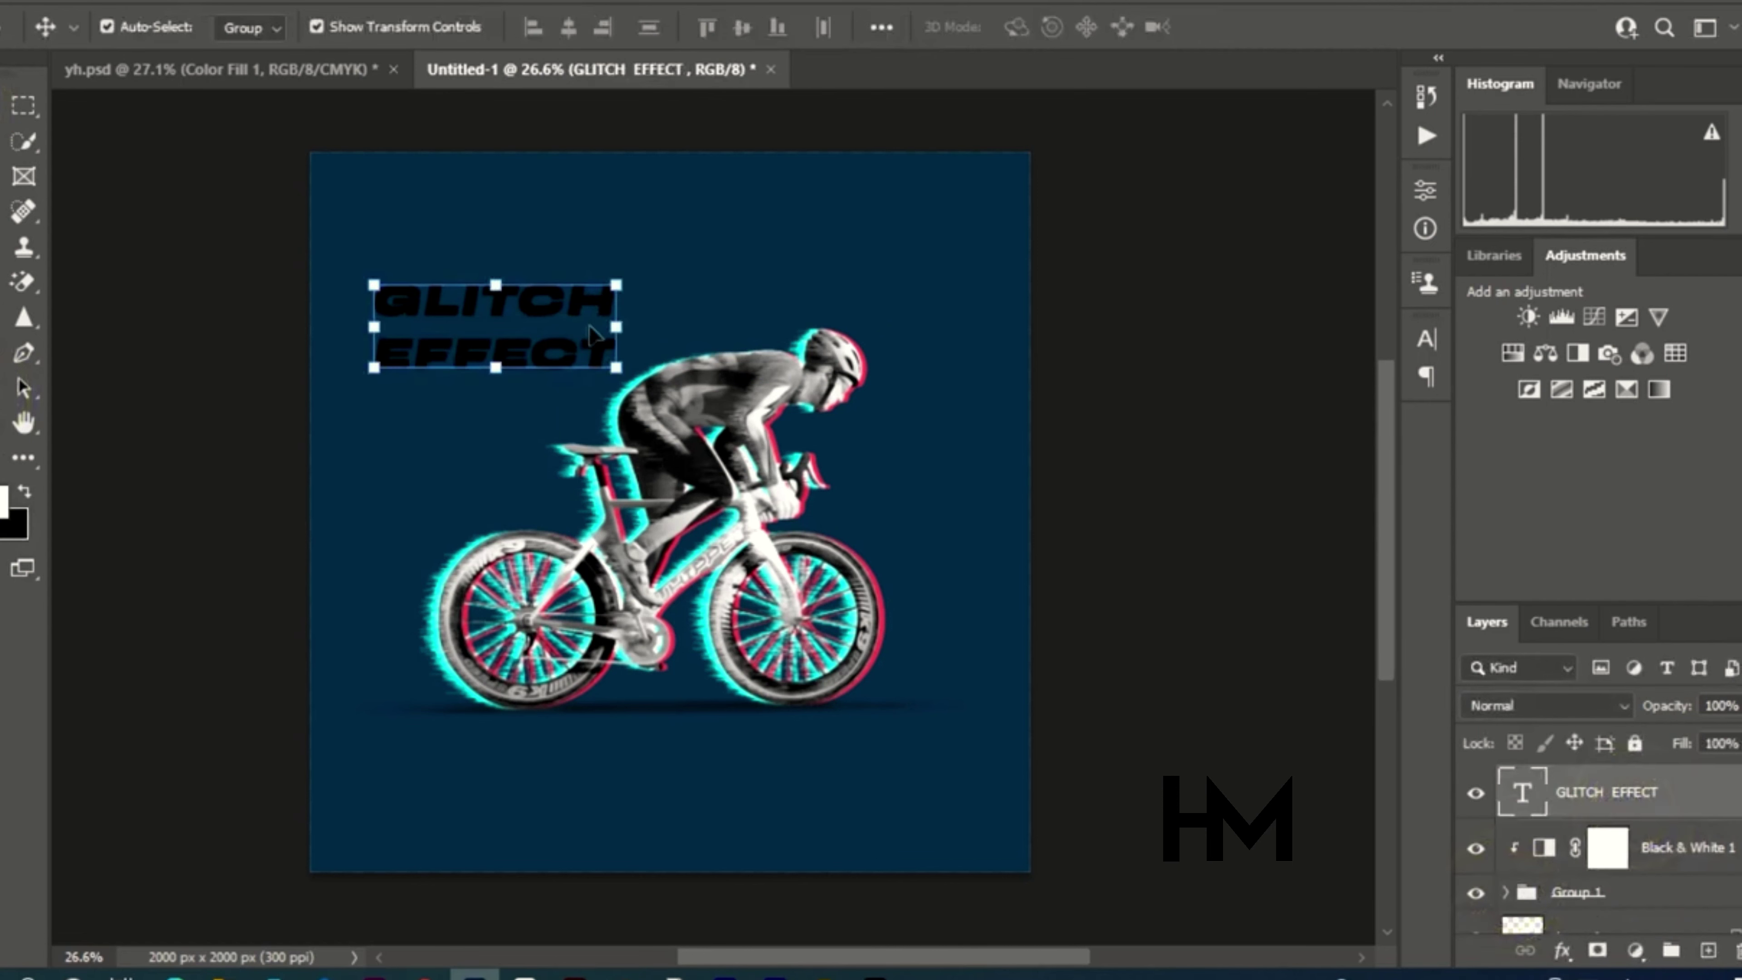
Scale the title up to 80.67 pt so it nearly spans the canvas, and move it across the cyclist
key(ctrl+t)
drag(625, 363, 841, 524)
drag(599, 218, 769, 338)
key(Return)
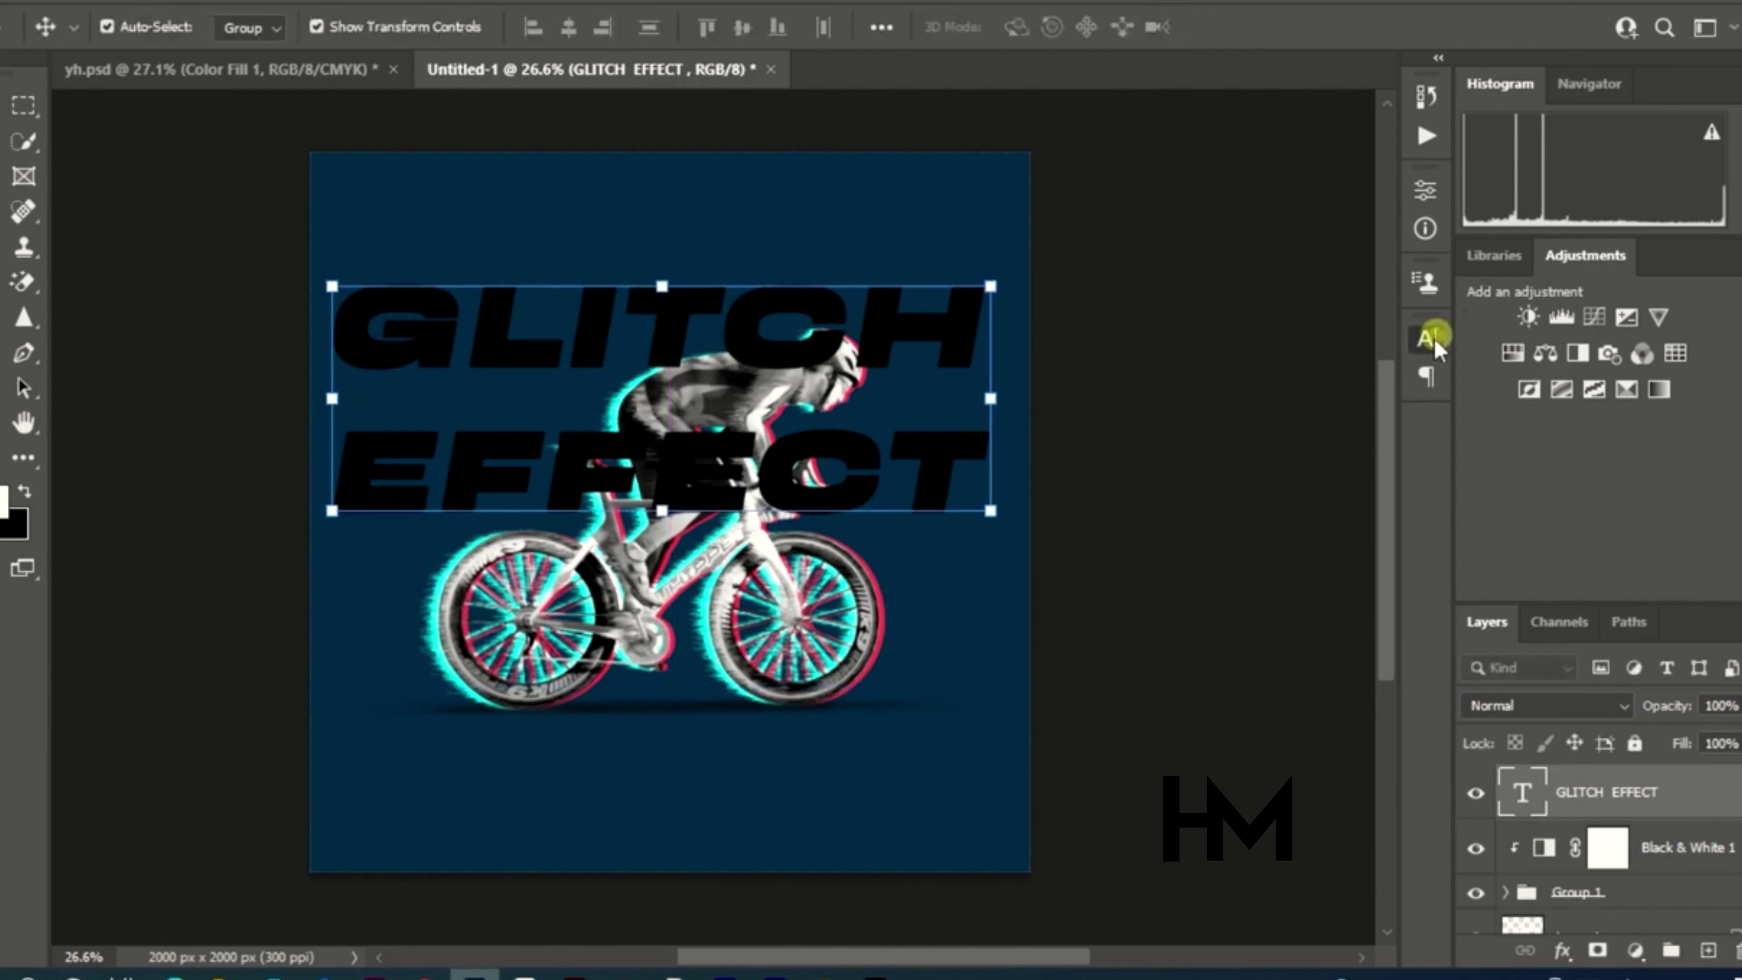
Set the title's kerning to Optical and its text colour to white
click(1430, 340)
click(1232, 437)
click(1187, 482)
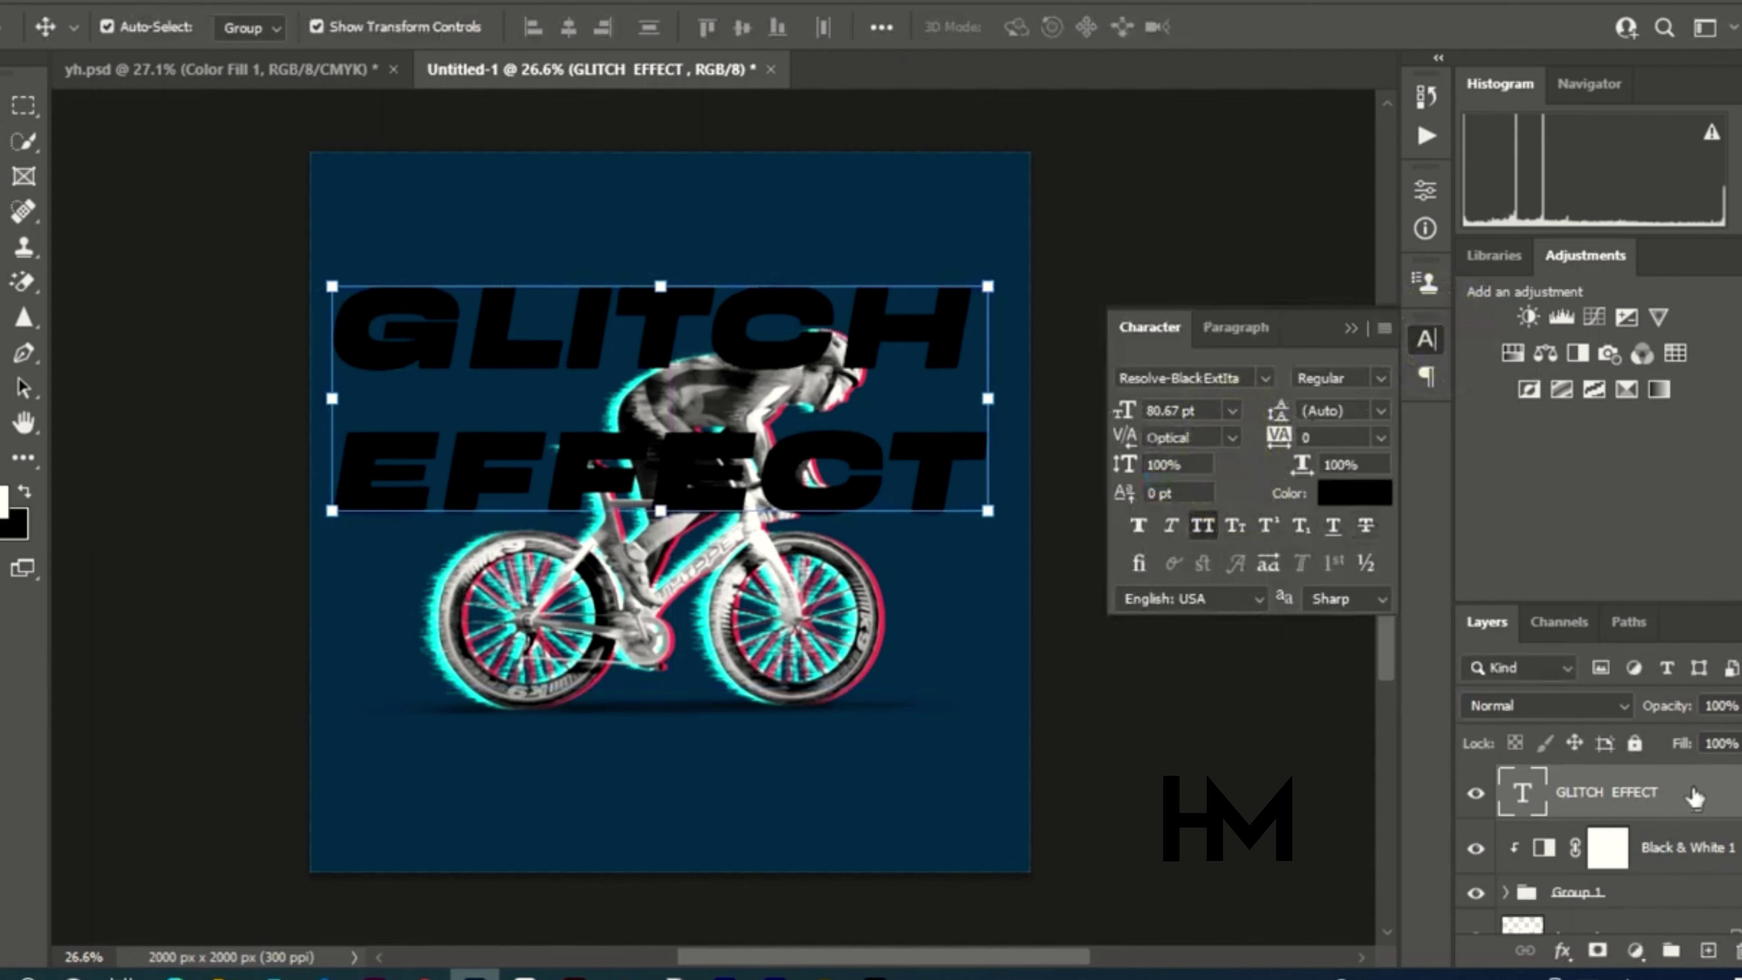
click(1325, 496)
drag(1209, 338, 925, 77)
click(1605, 171)
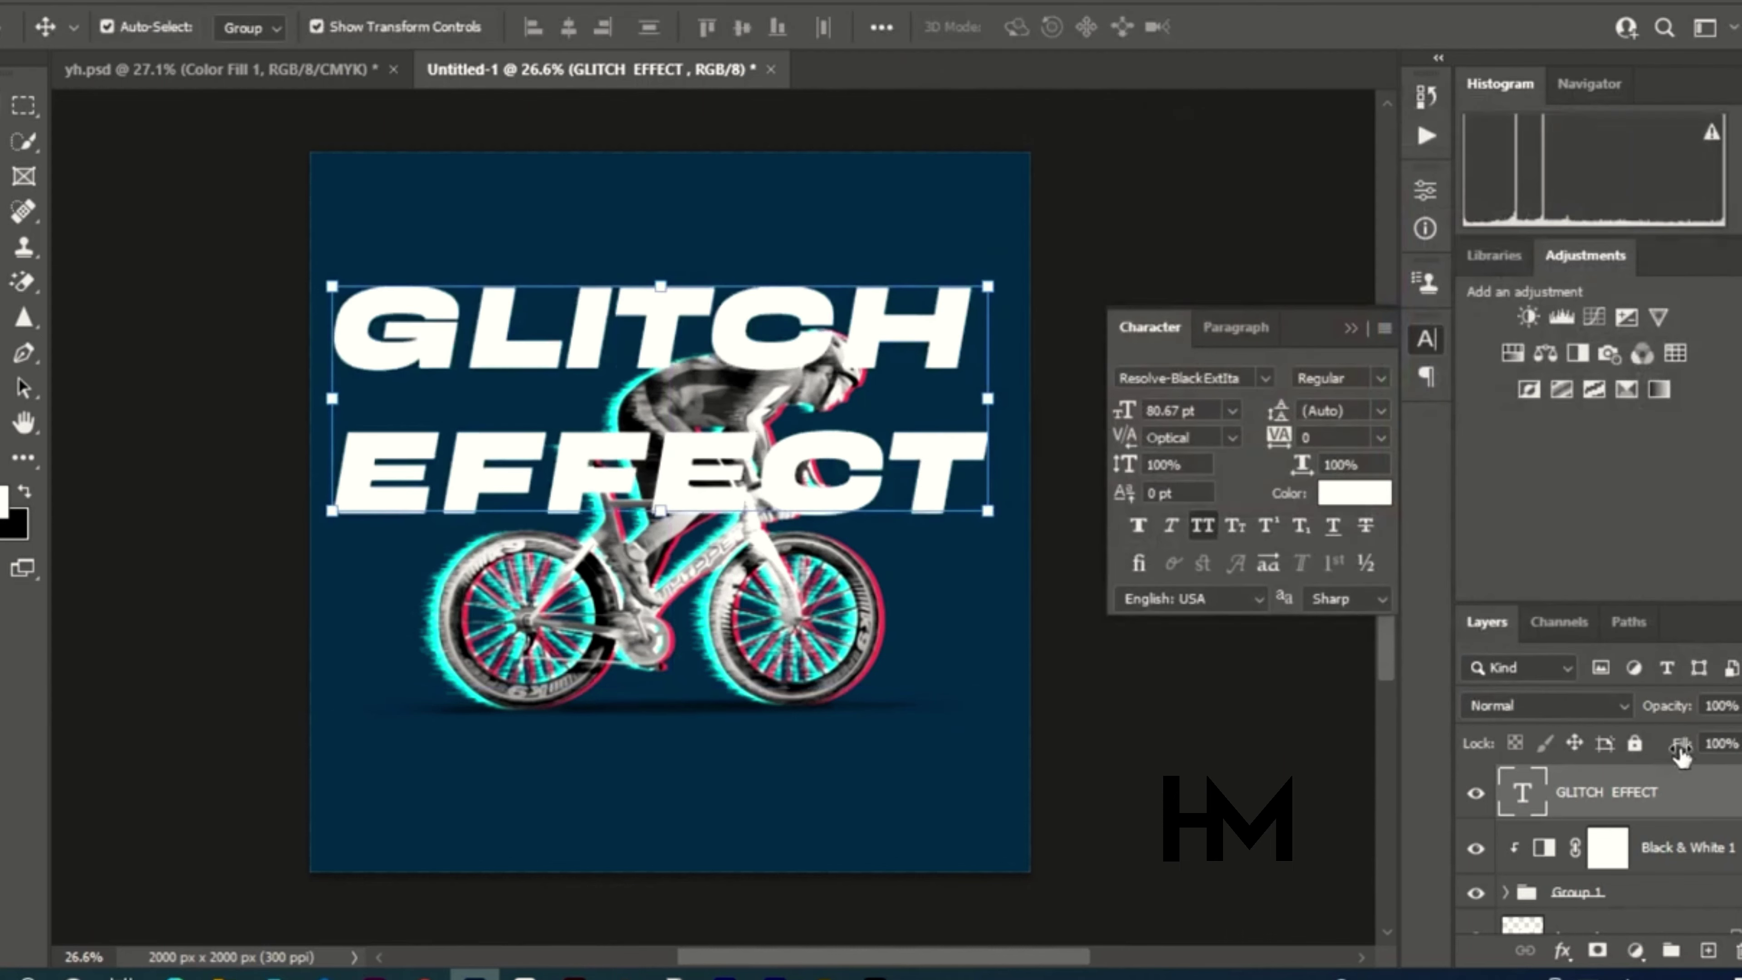
Reduce the title's fill to 0% and give it a white 2 px outside stroke
drag(1680, 744, 1542, 964)
click(1563, 950)
click(1594, 745)
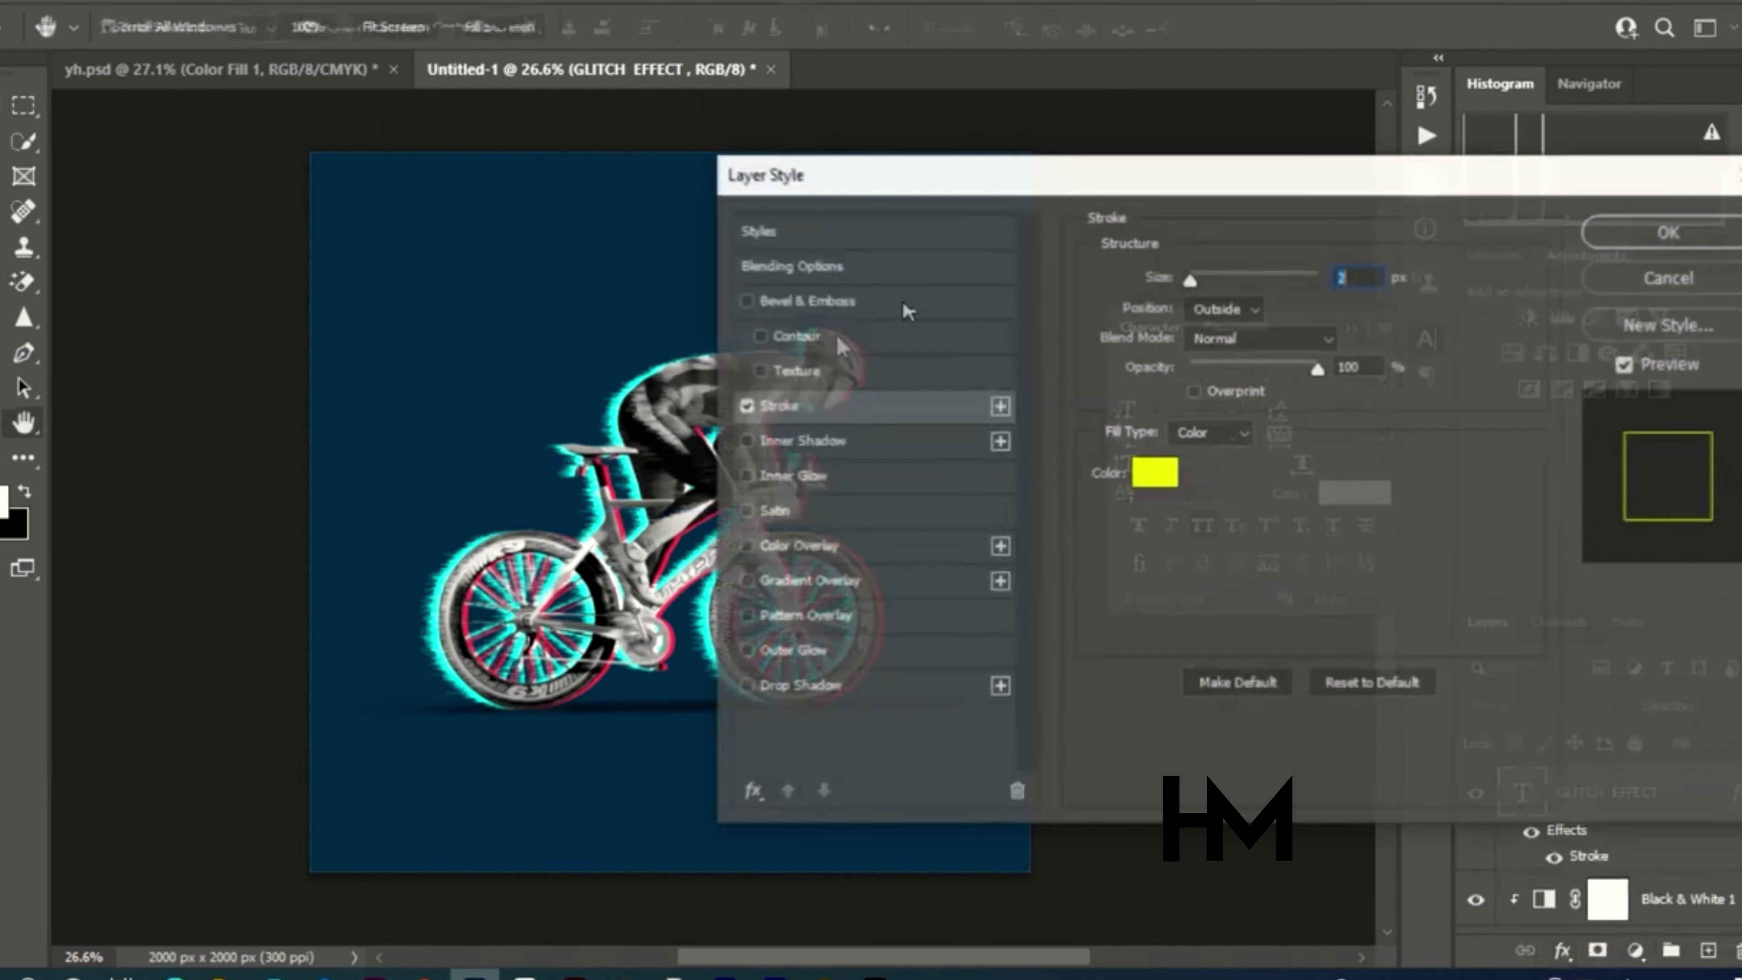
drag(1154, 171, 1266, 170)
click(1264, 461)
drag(1164, 277, 1021, 161)
click(1646, 172)
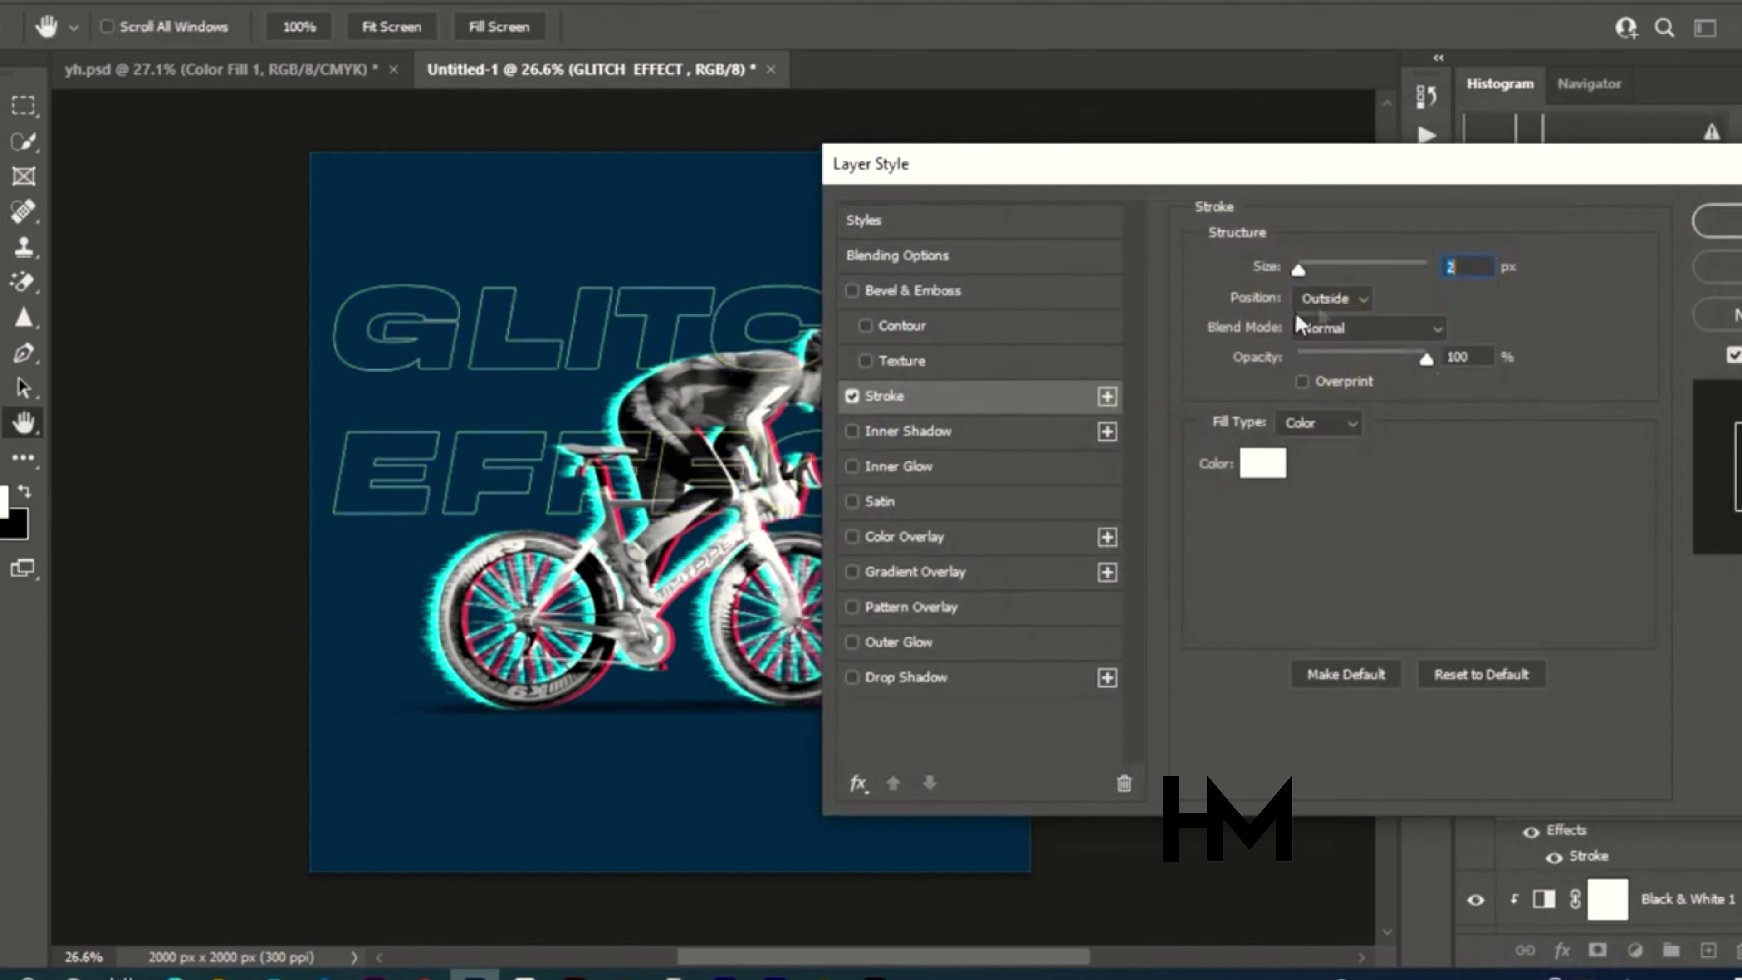
key(Up)
key(Down)
click(1724, 219)
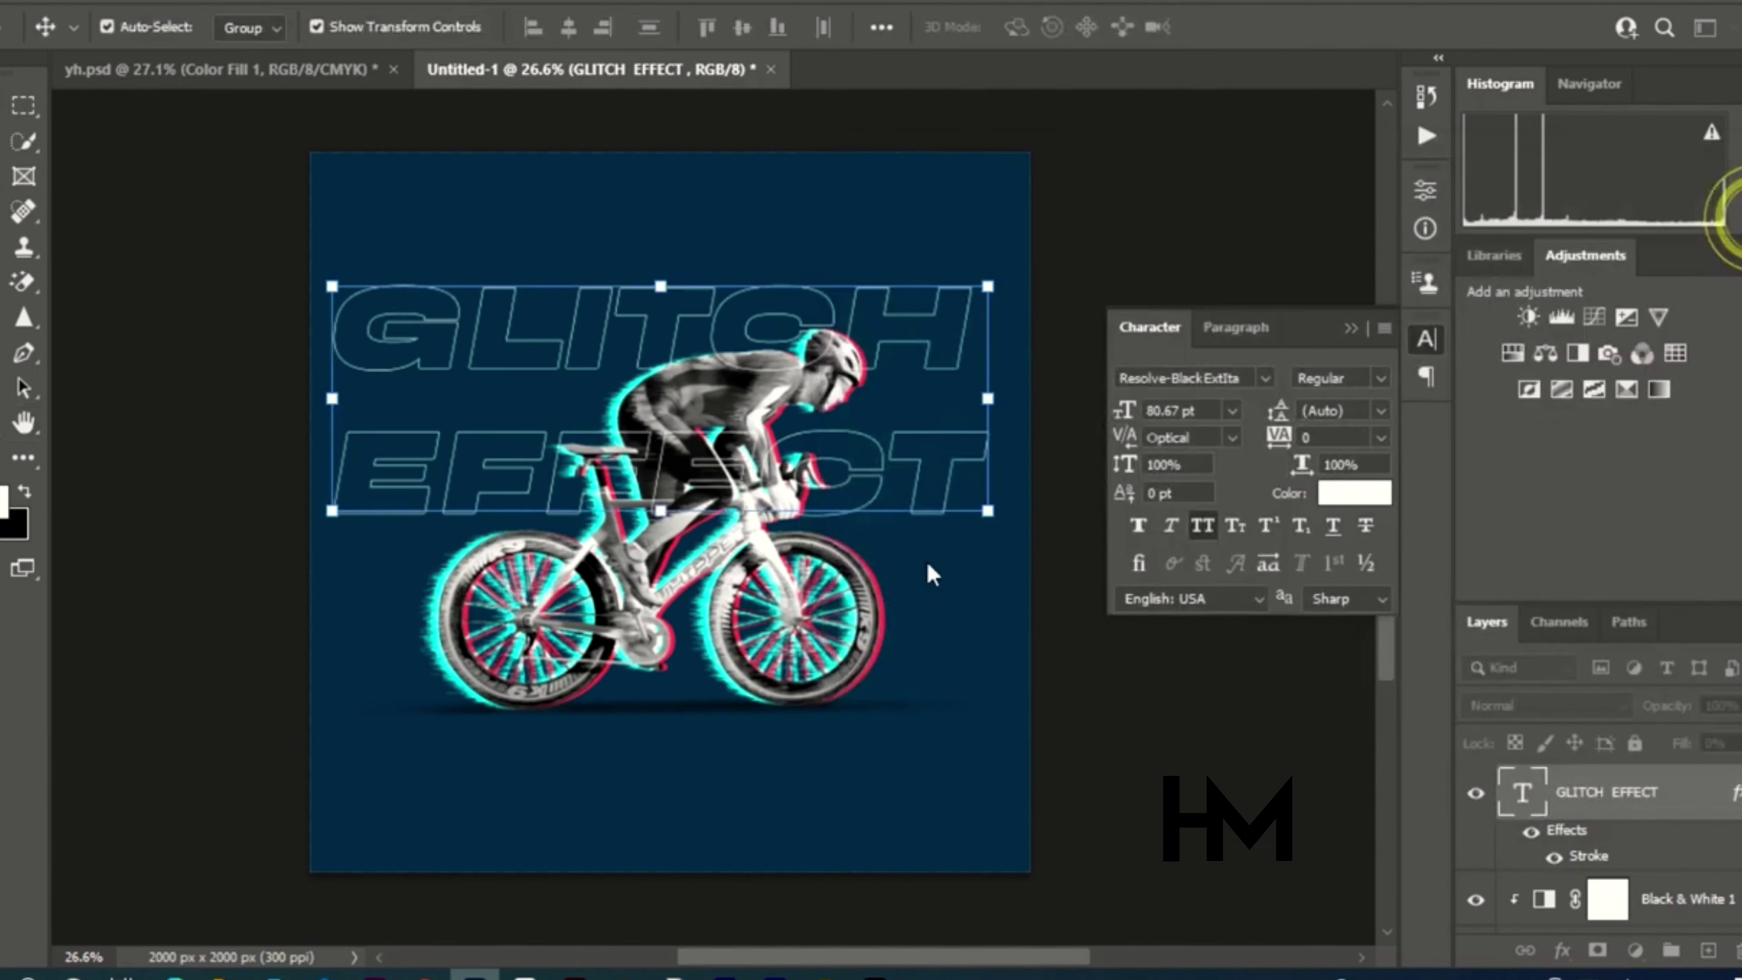
Enlarge the outlined title to 107.91 pt, past the canvas edges, and place its layer beneath Layer 1
drag(996, 511, 1088, 589)
drag(995, 679, 1050, 741)
key(Return)
key(ctrl+shift+alt+n)
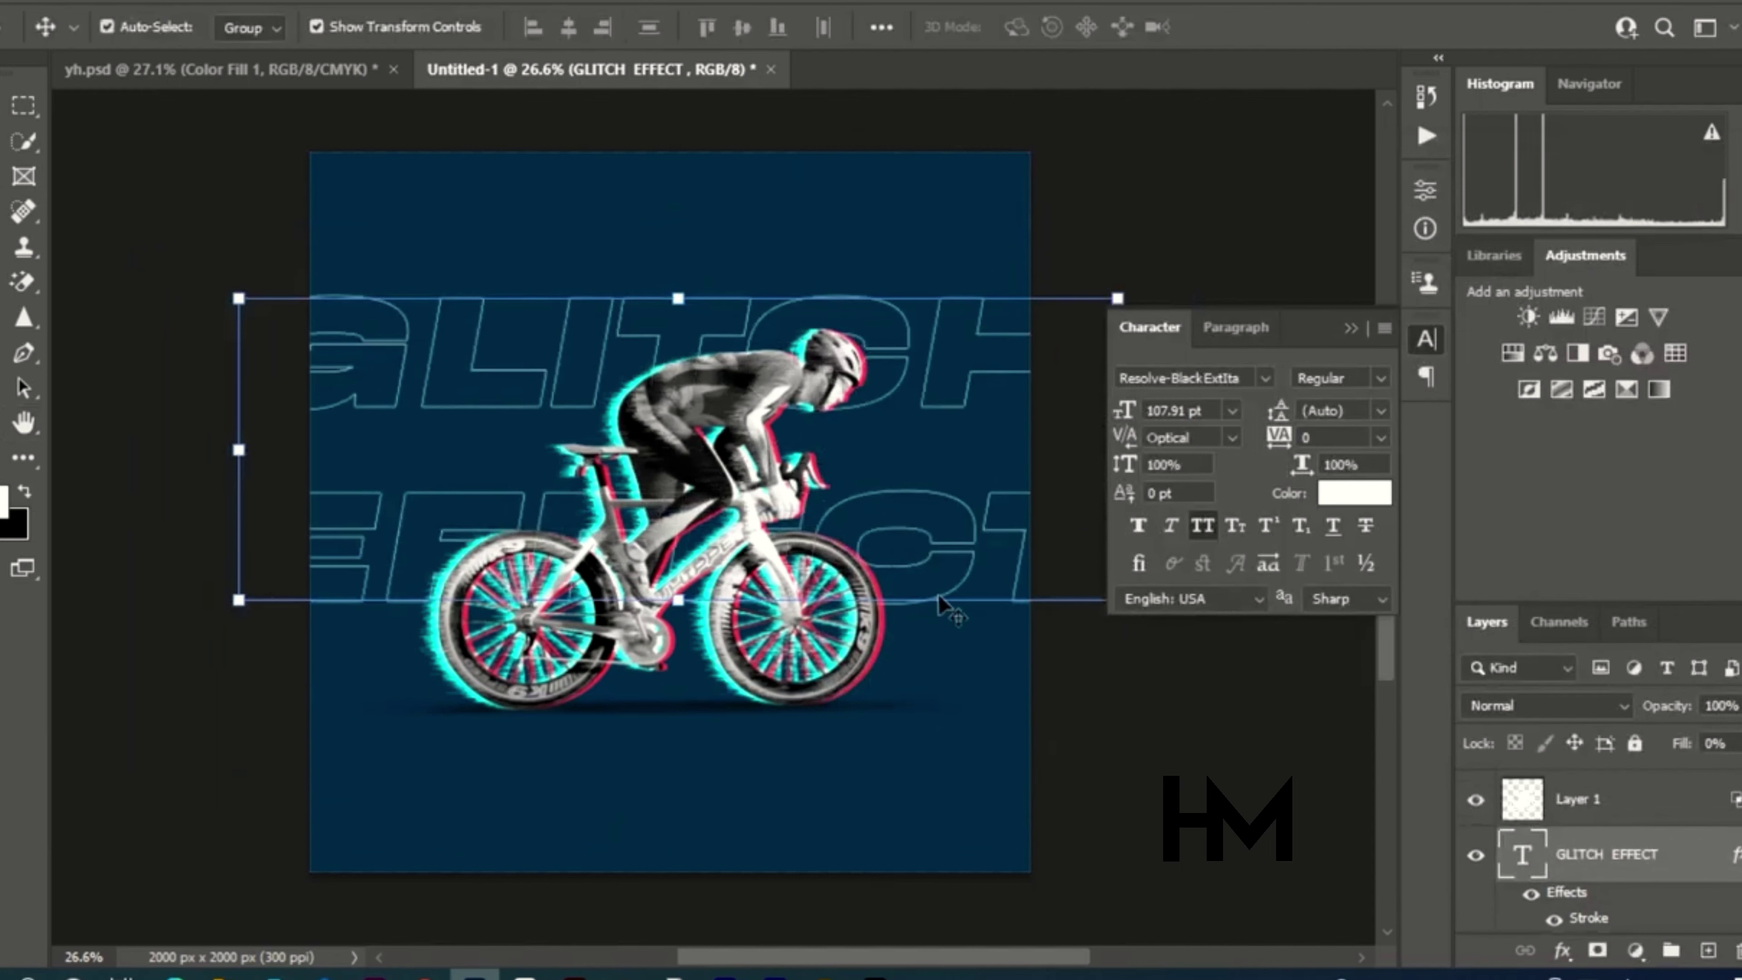
Enlarge the title to 114.54 pt and set its leading to 120 pt
key(ctrl+t)
drag(685, 849, 682, 887)
drag(745, 768, 758, 751)
key(Return)
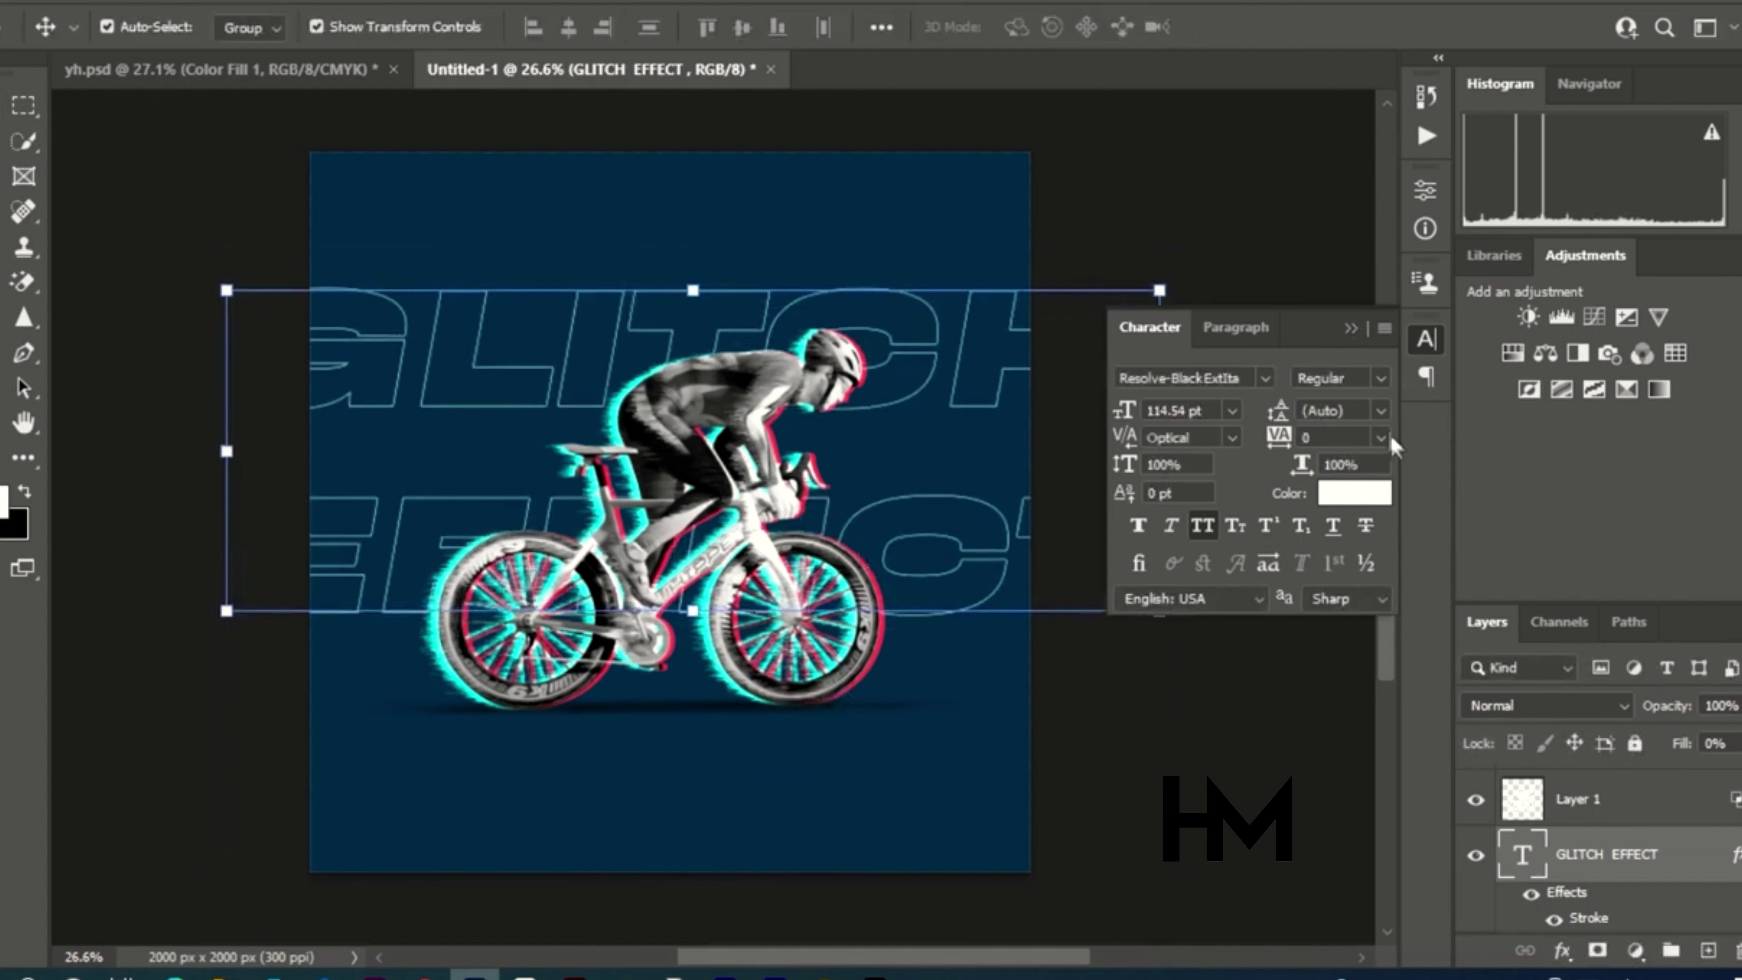
mouse_move(1278, 410)
mouse_down()
mouse_move(1242, 416)
mouse_move(1258, 413)
mouse_up()
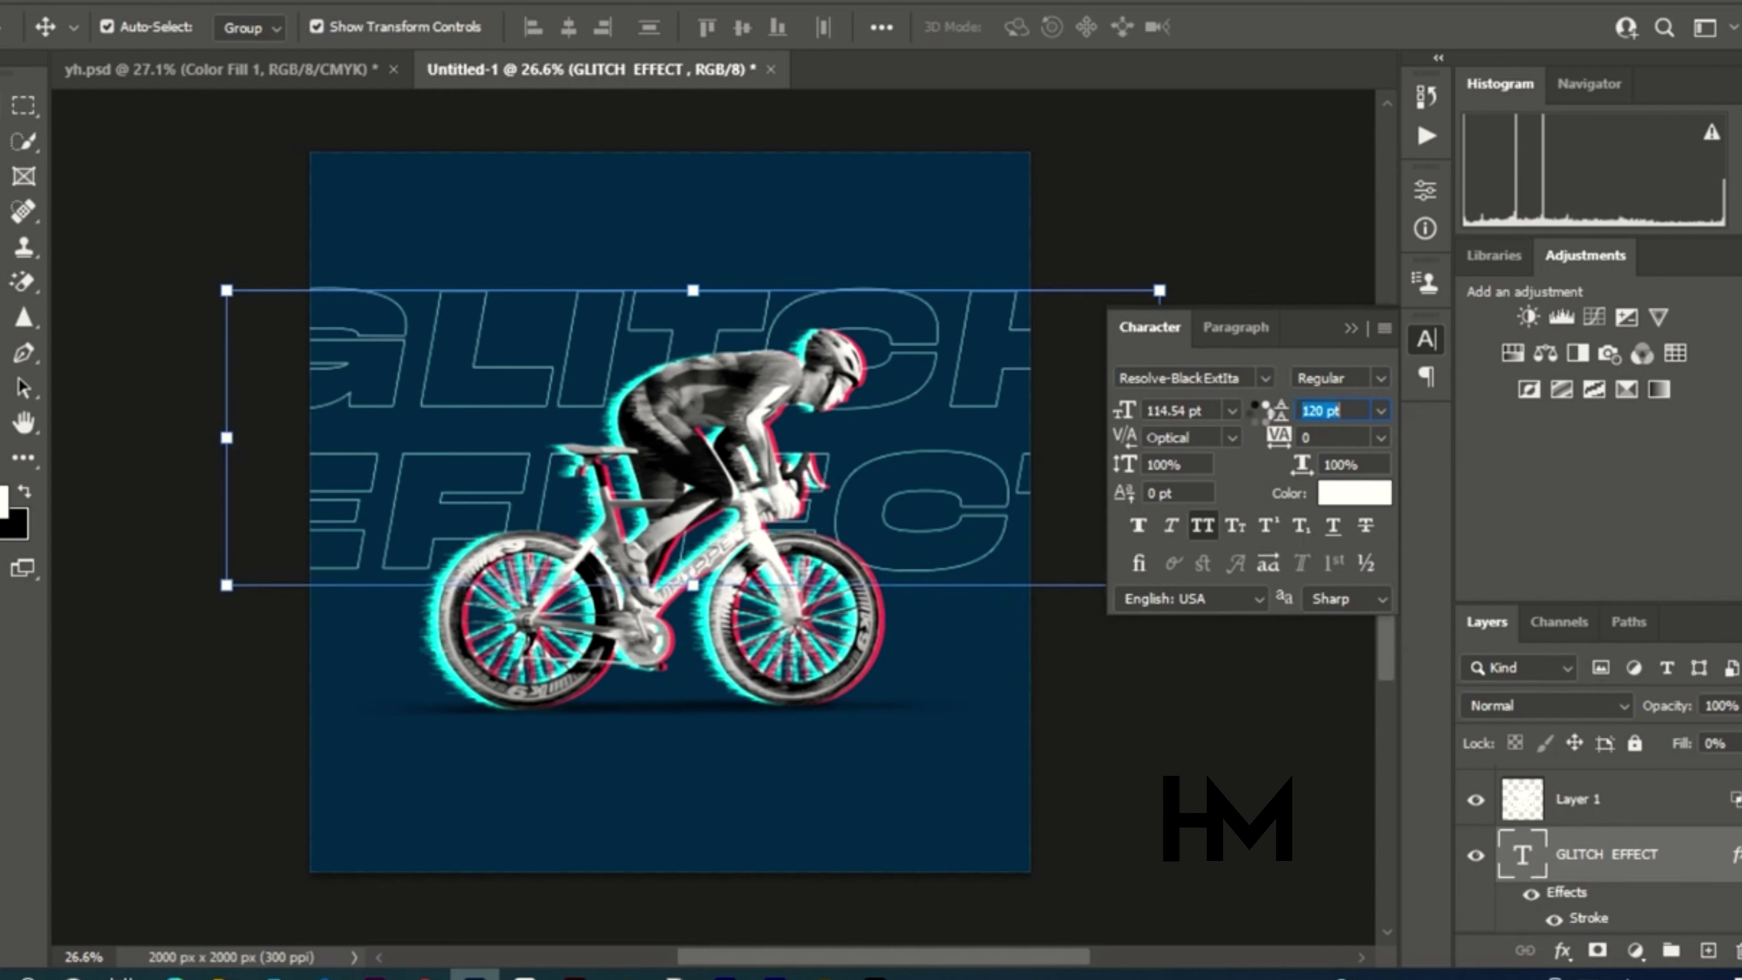
Move the outlined title slightly lower behind the cyclist and reduce its layer opacity to 59%
click(1205, 692)
drag(906, 515, 916, 590)
click(1132, 793)
click(1705, 737)
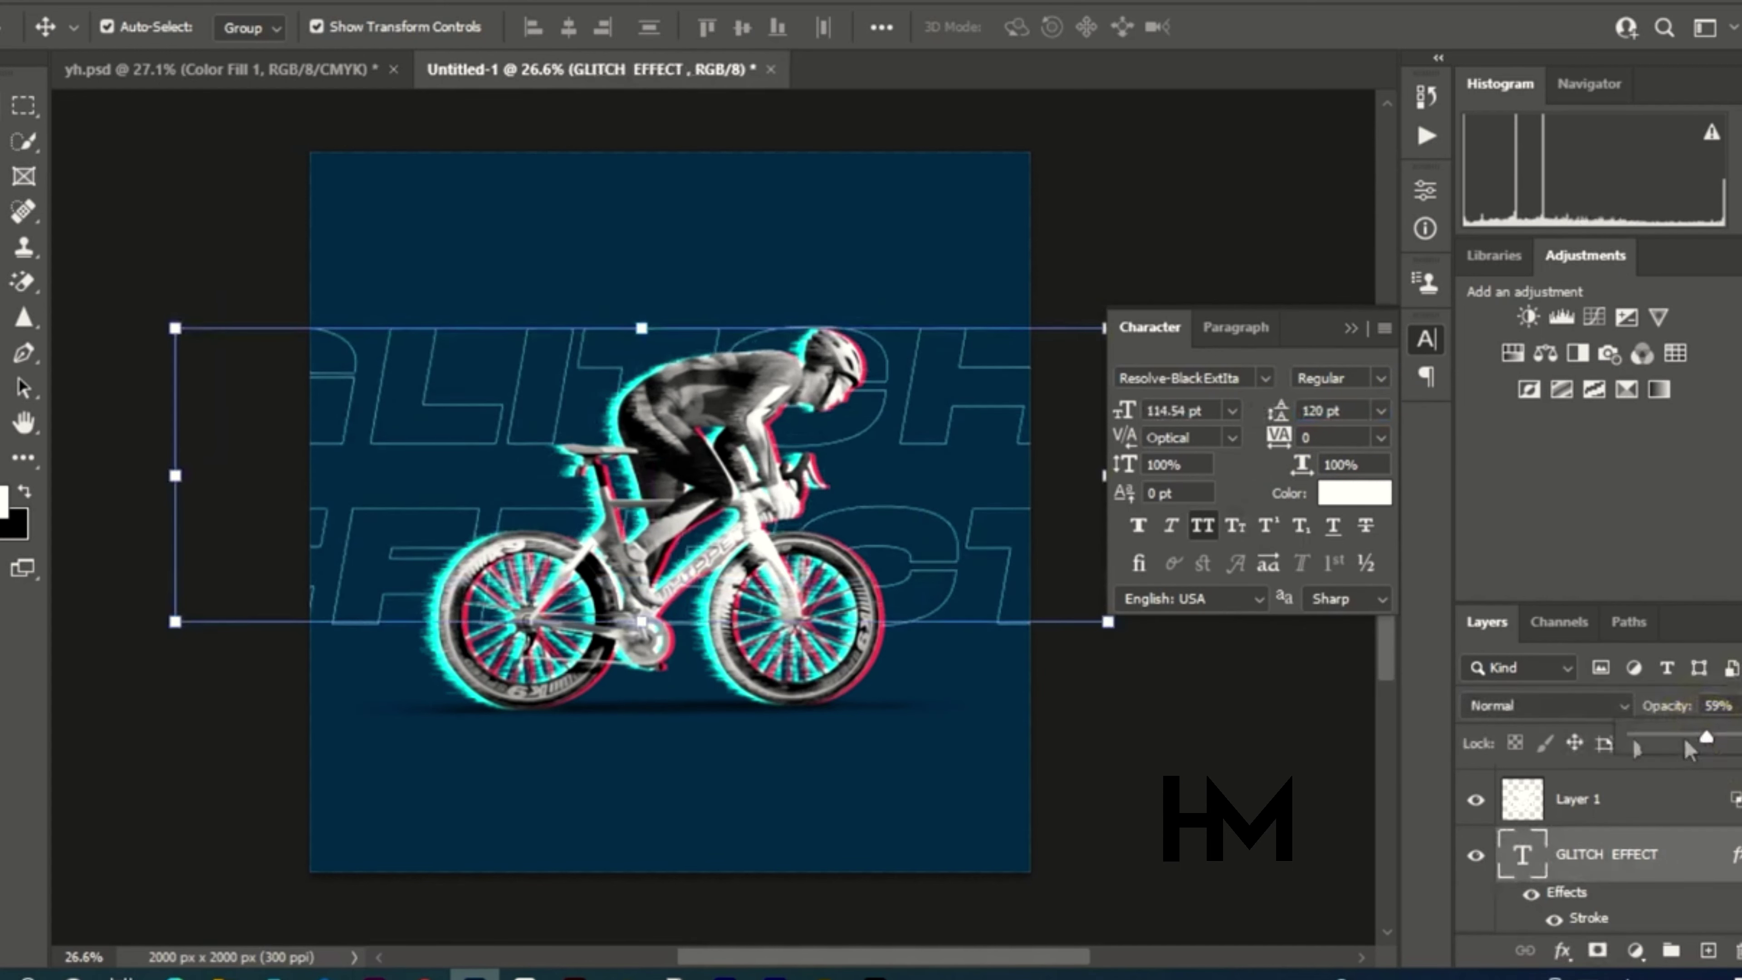
Collapse the Character settings and nudge the title slightly upward behind the cyclist
click(1189, 738)
click(1352, 329)
drag(947, 397, 957, 372)
click(1146, 739)
Group all the cyclist layers above the title into one group and deselect it
click(801, 613)
scroll(1590, 838, down, 1)
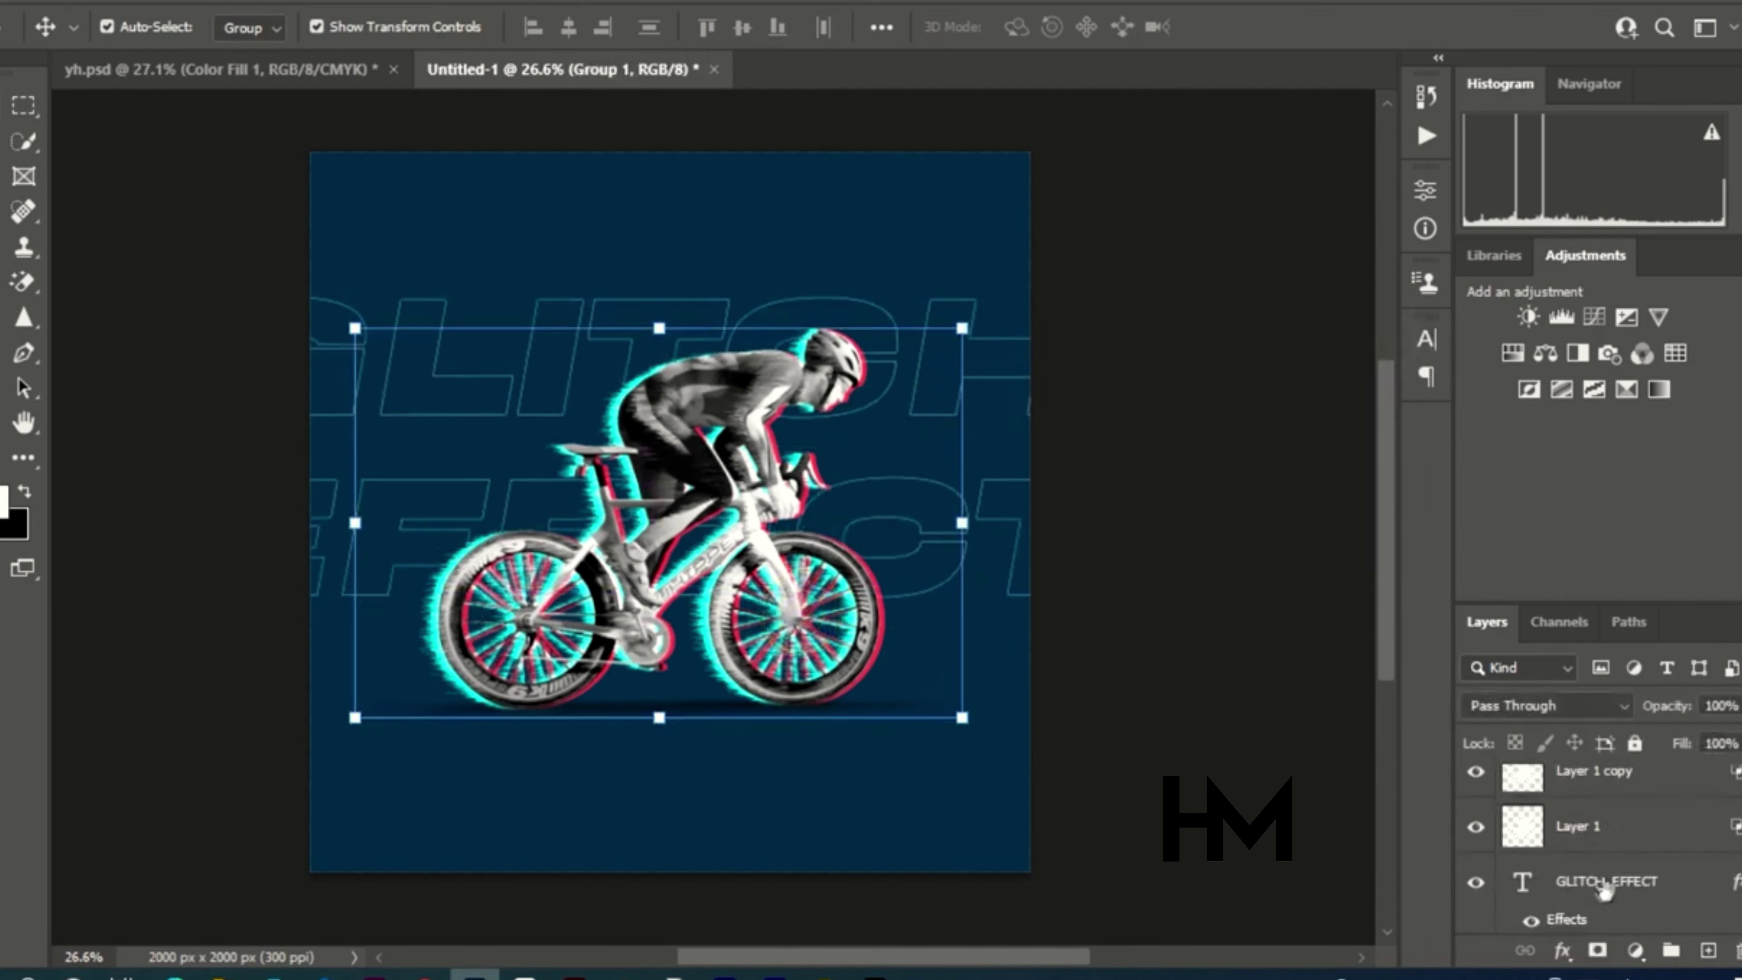
key(ctrl+g)
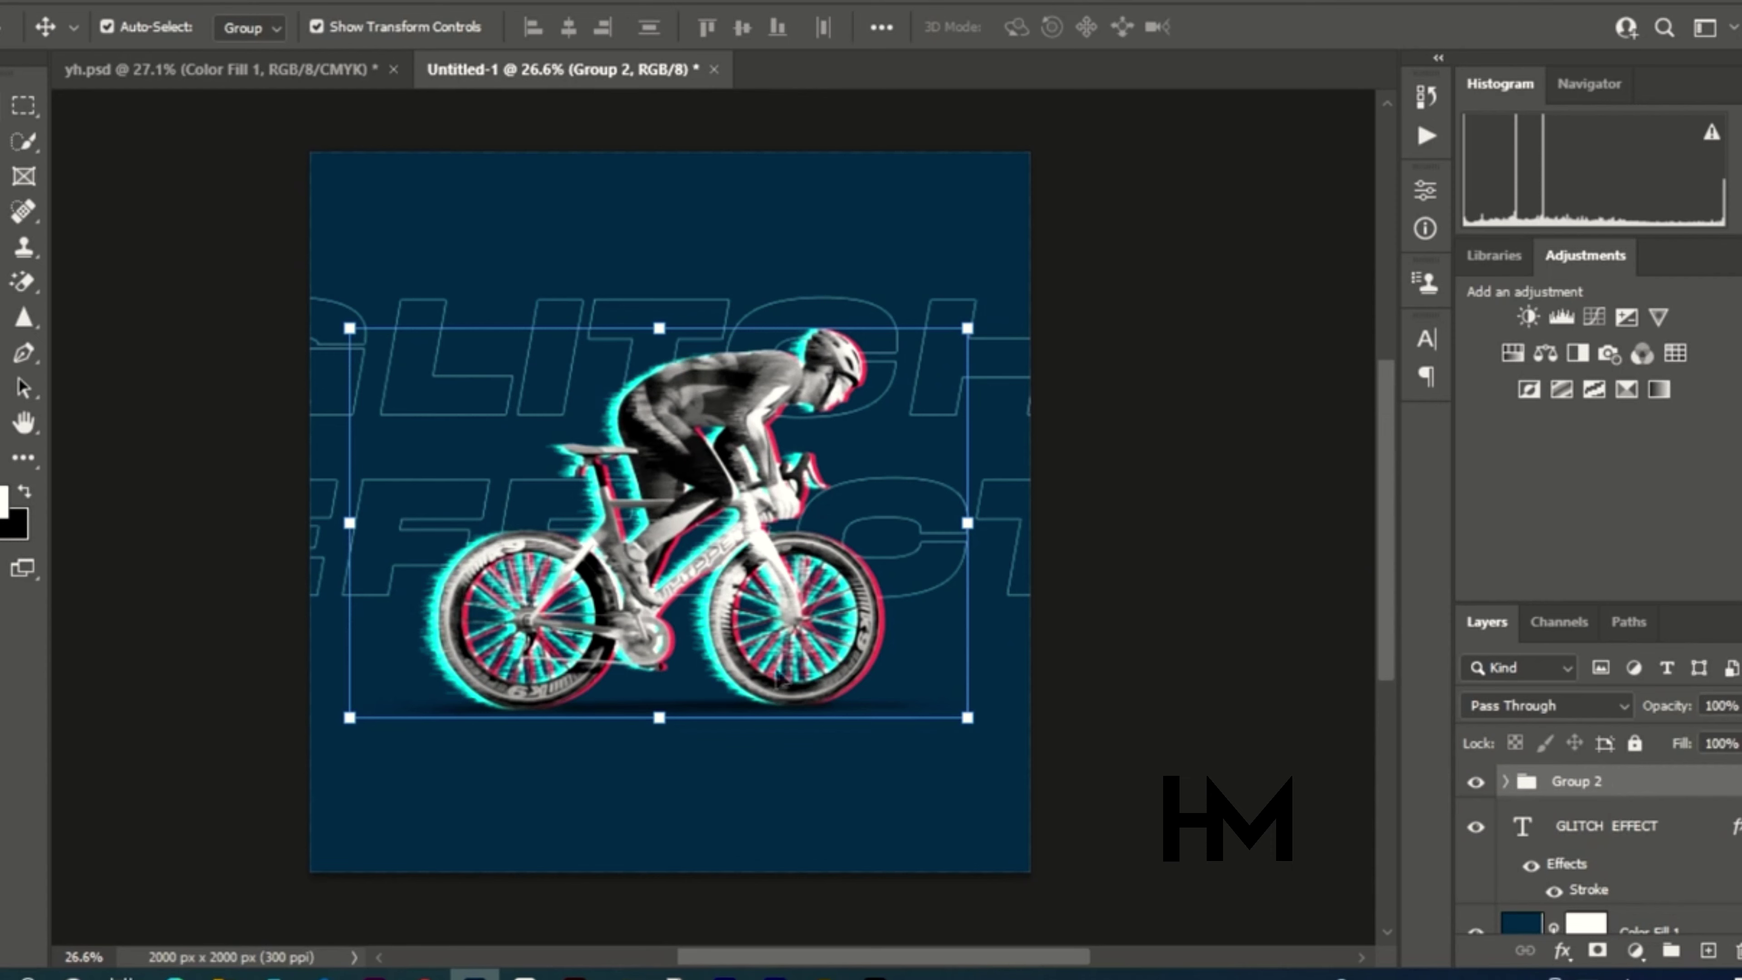
drag(697, 576, 698, 576)
click(1155, 762)
scroll(832, 591, up, 1)
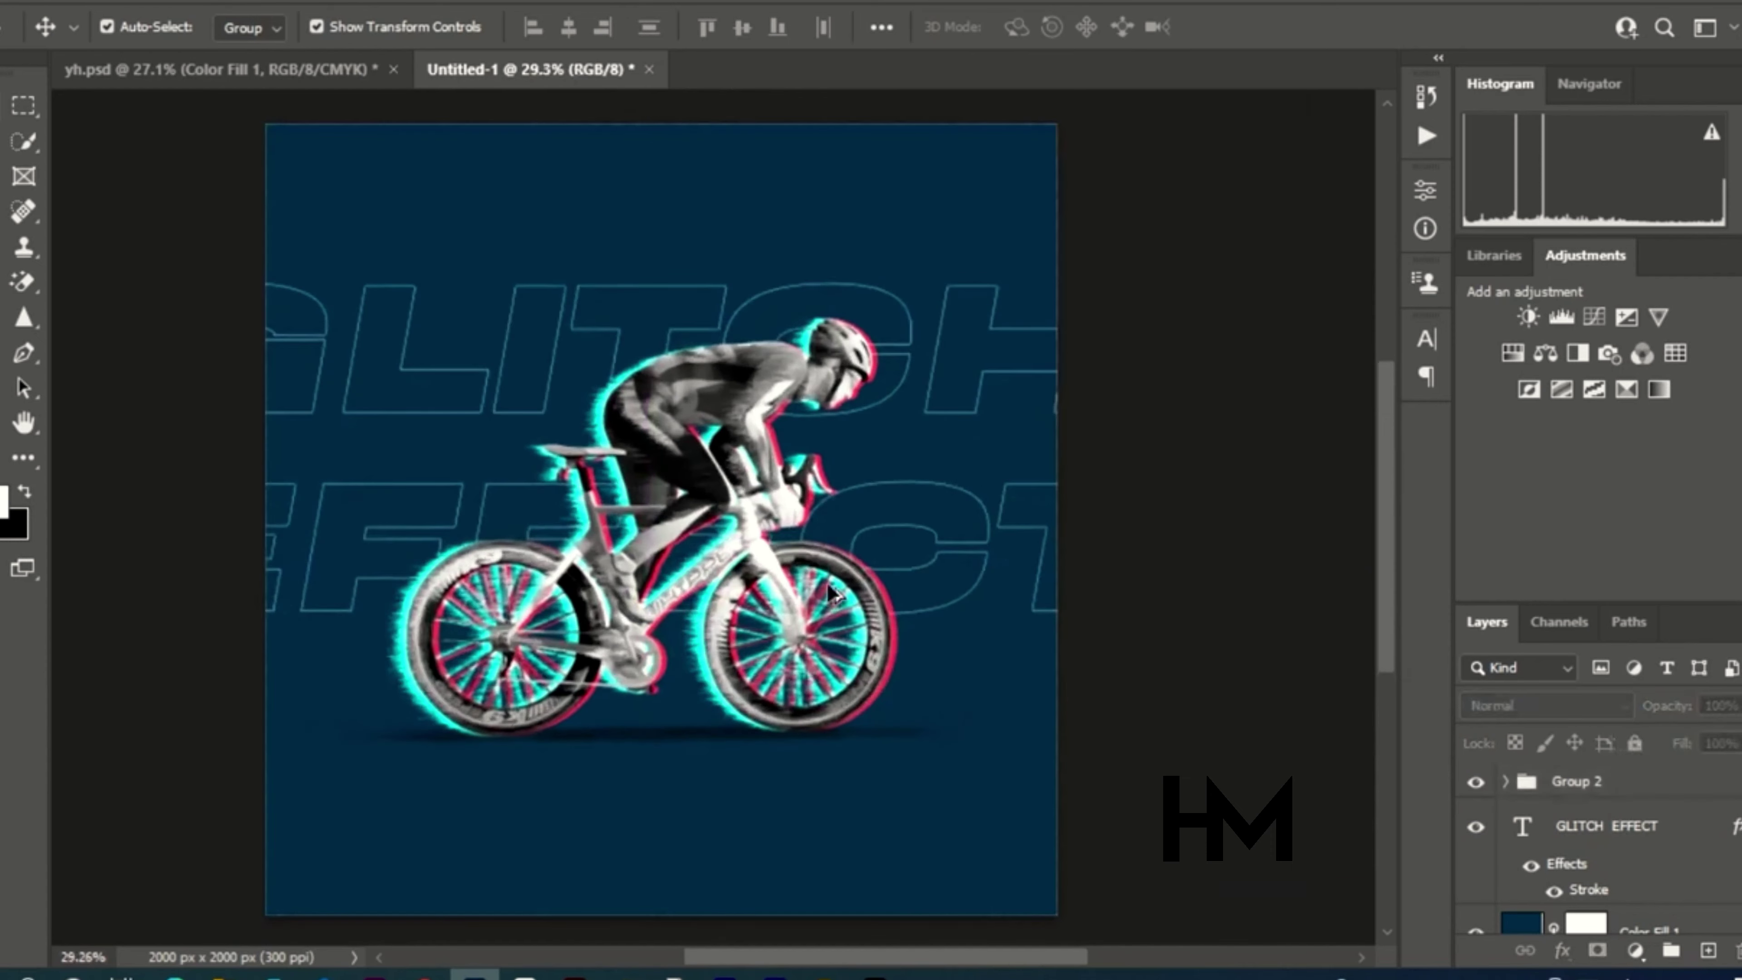
Place the grunge-distressed-texture_1102-1279 image in the document and scale it to cover the whole canvas
mouse_move(219, 976)
click(172, 918)
drag(562, 345, 704, 538)
drag(1058, 799, 1220, 916)
key(Return)
Set the texture to Soft Light, move it between the title and Color Fill 1, and lower its opacity to 13%
click(1546, 705)
drag(1636, 851, 1636, 922)
drag(1619, 906, 1632, 810)
drag(1667, 744, 1671, 737)
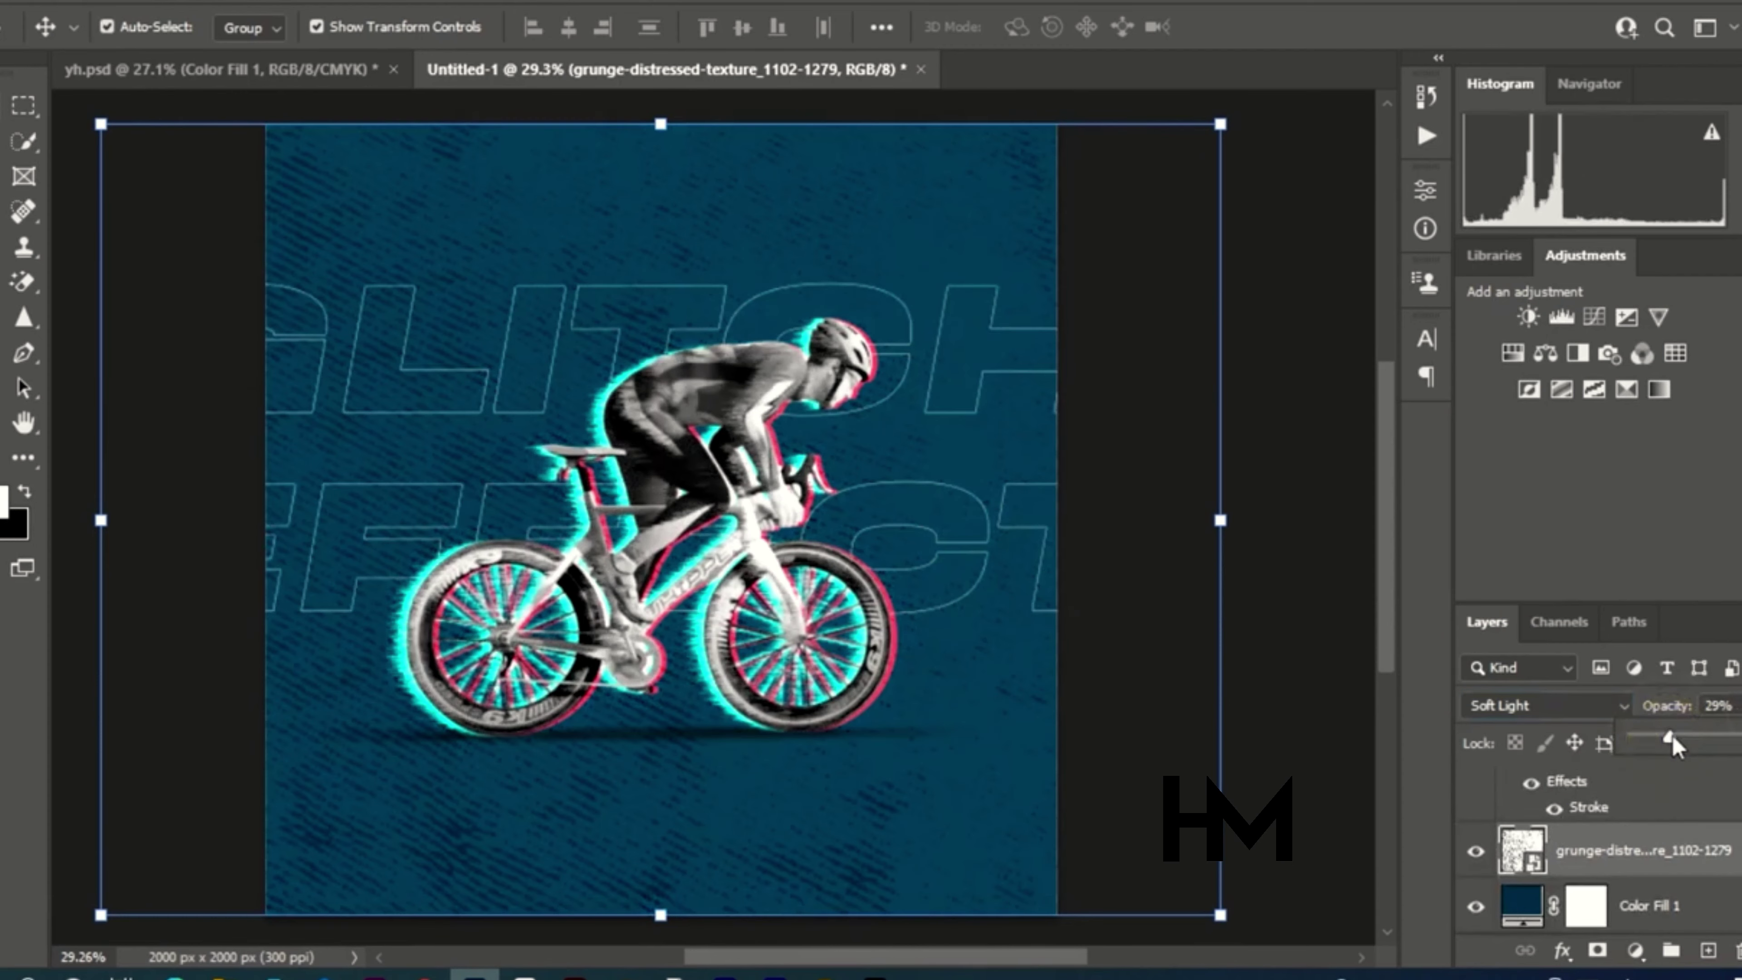
click(1651, 738)
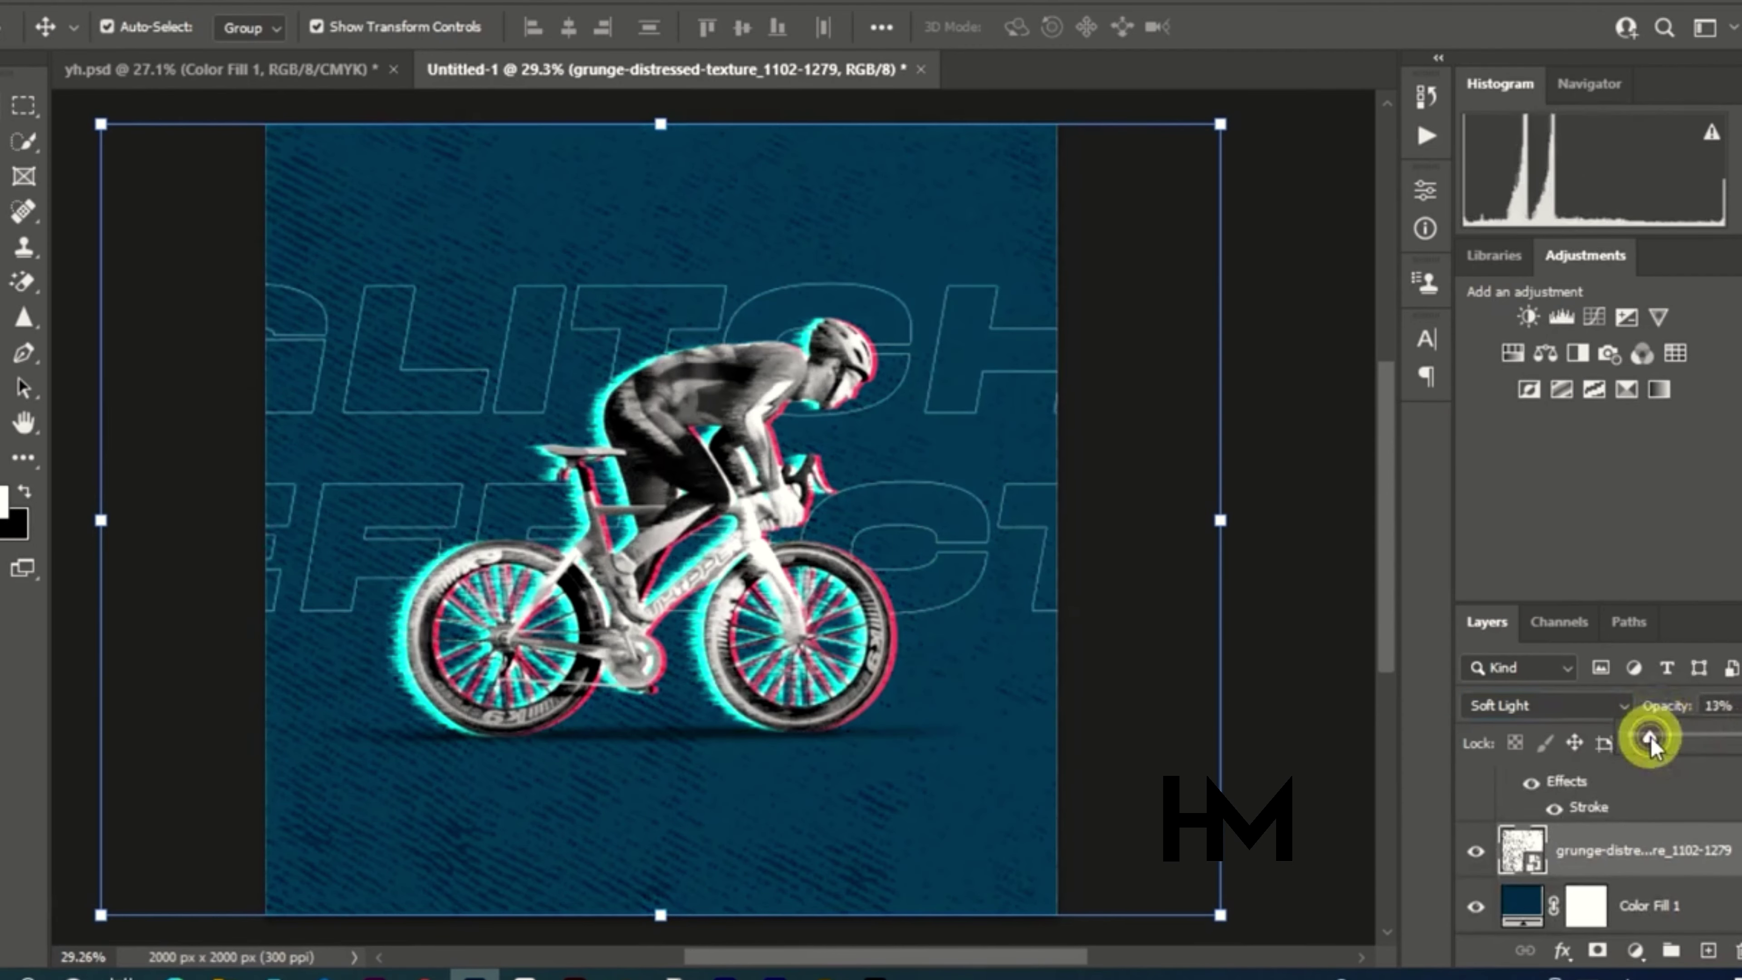
Deselect the texture and add "glotch effect" as two-line white text in the upper part of the canvas
click(1352, 774)
key(t)
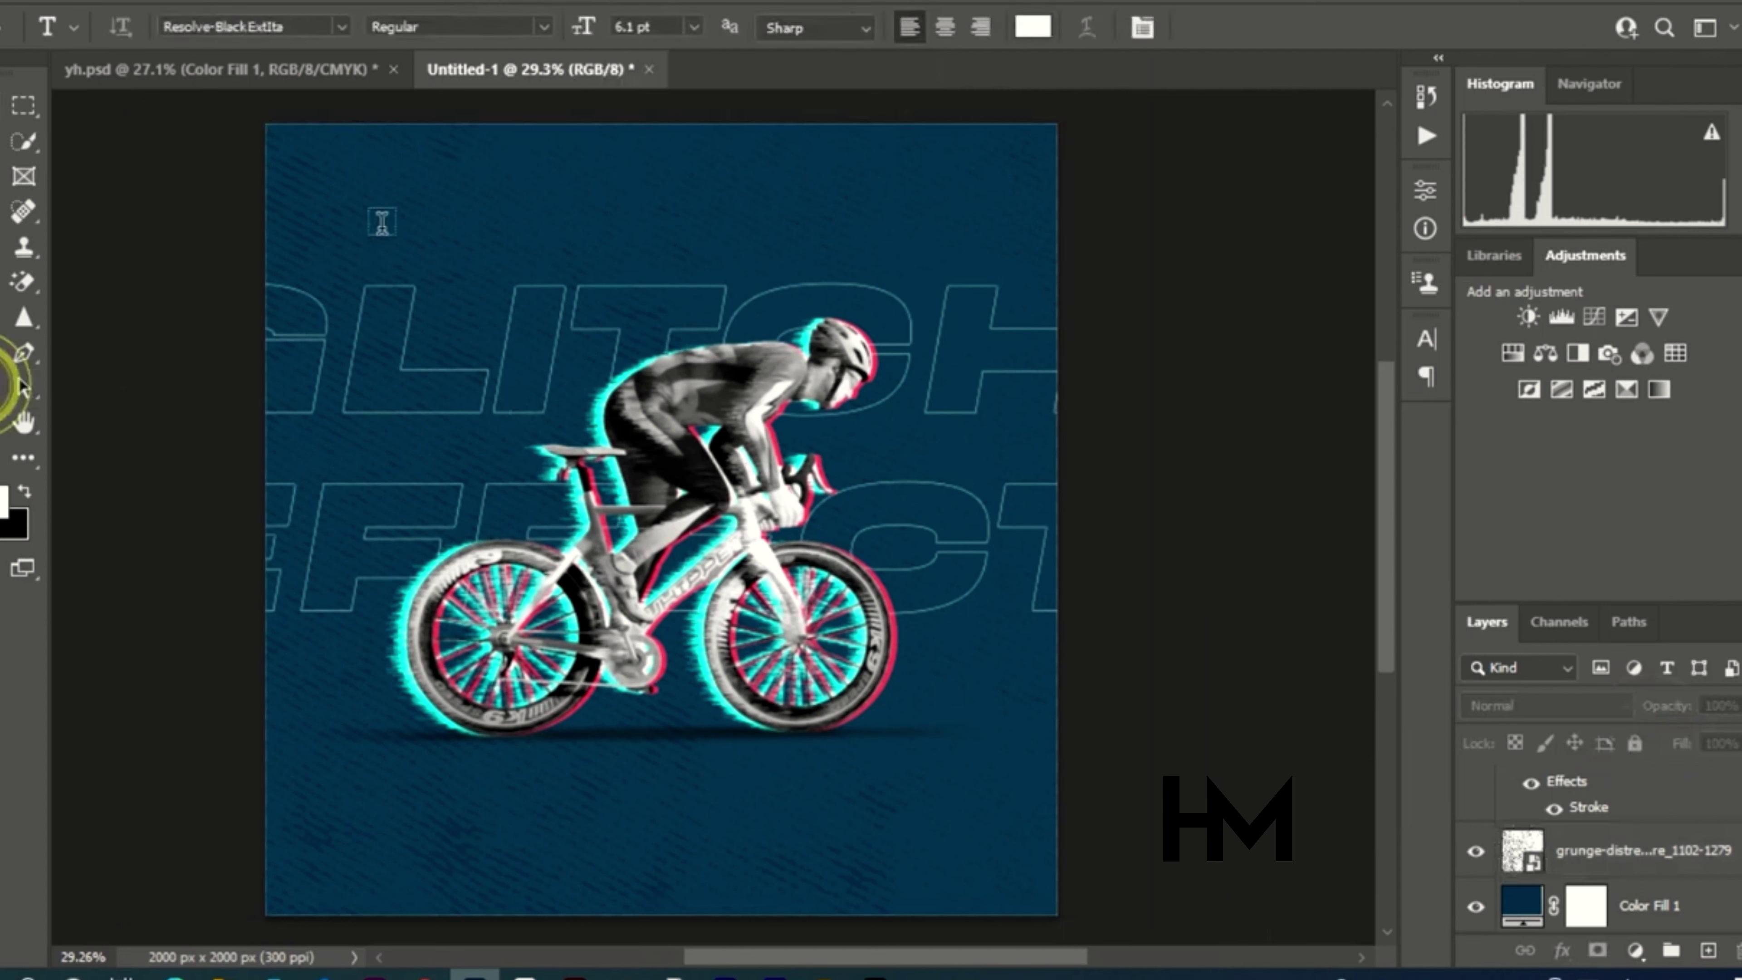
click(382, 222)
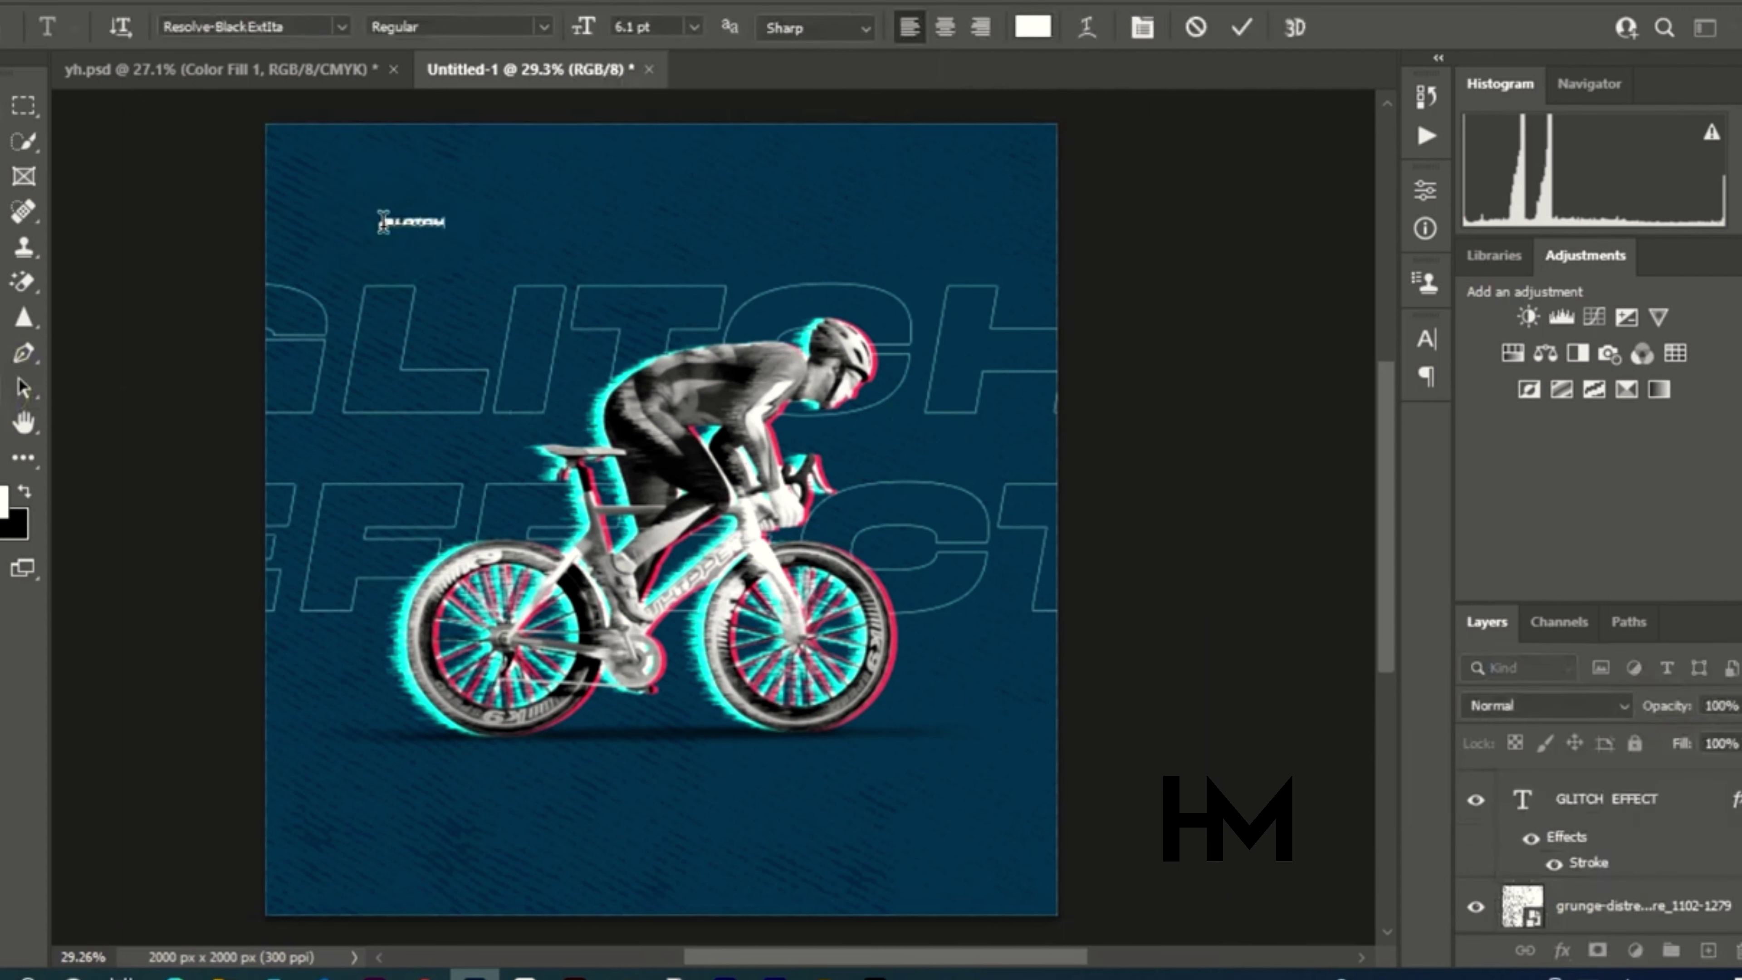
click(5, 107)
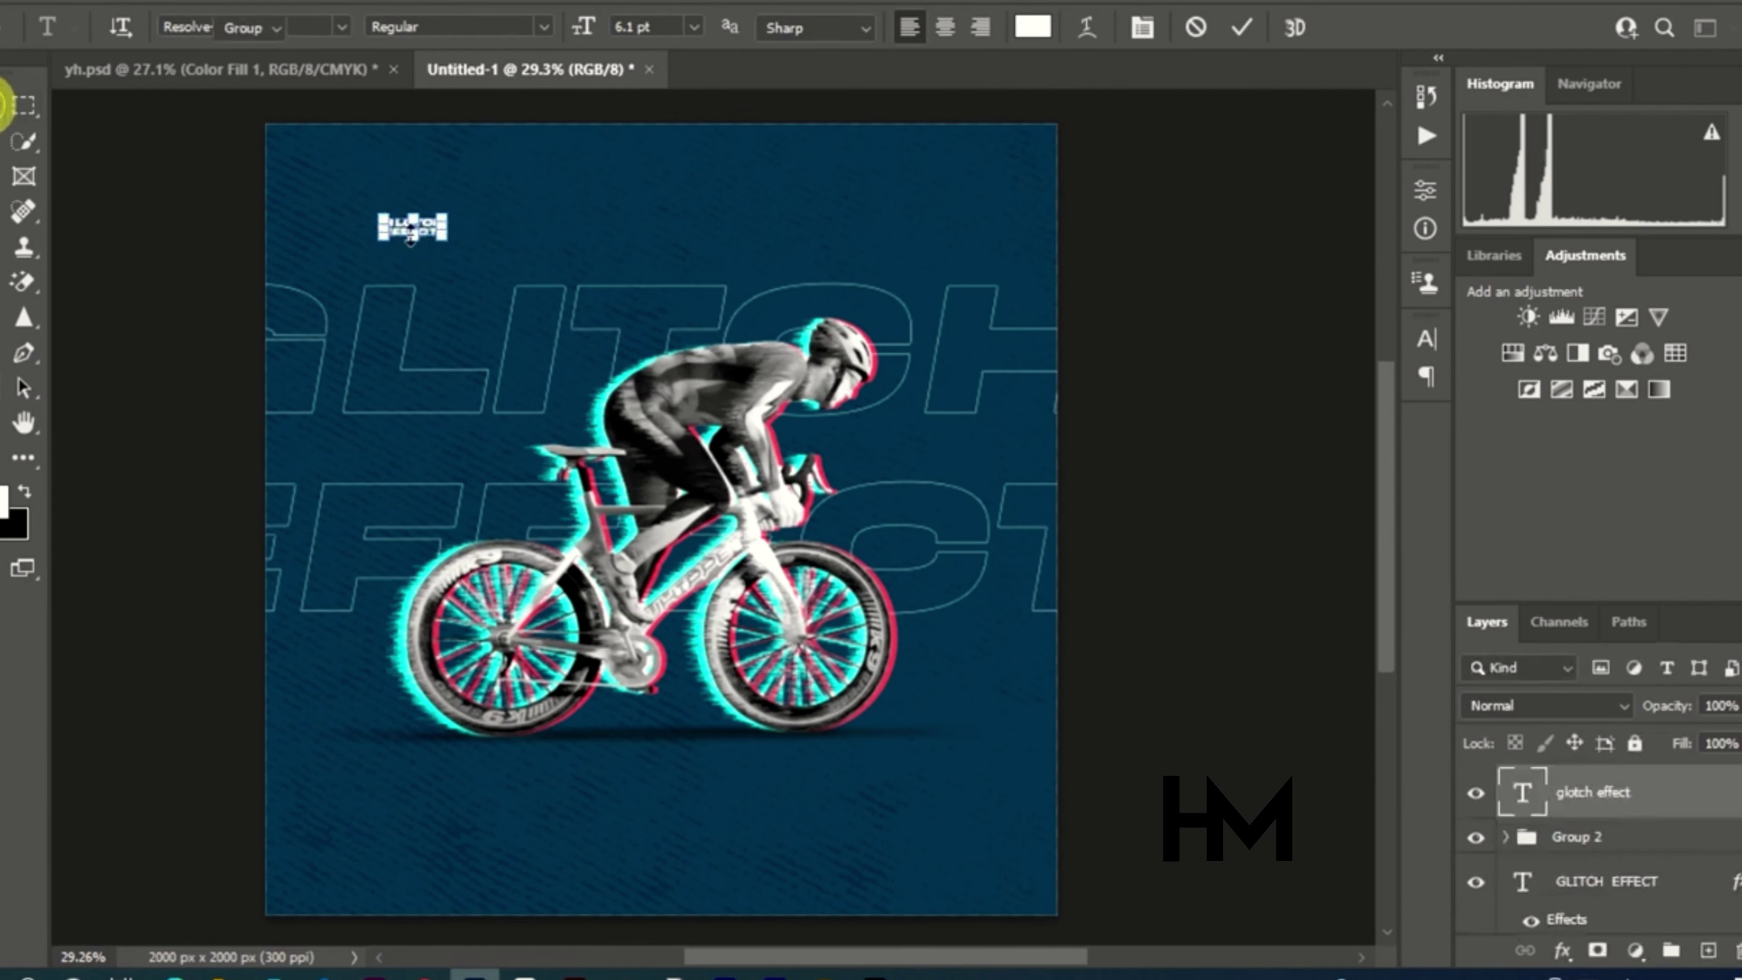
Enlarge the new two-line title to about 28.48 pt and position it above the cyclist's back
drag(446, 239, 580, 312)
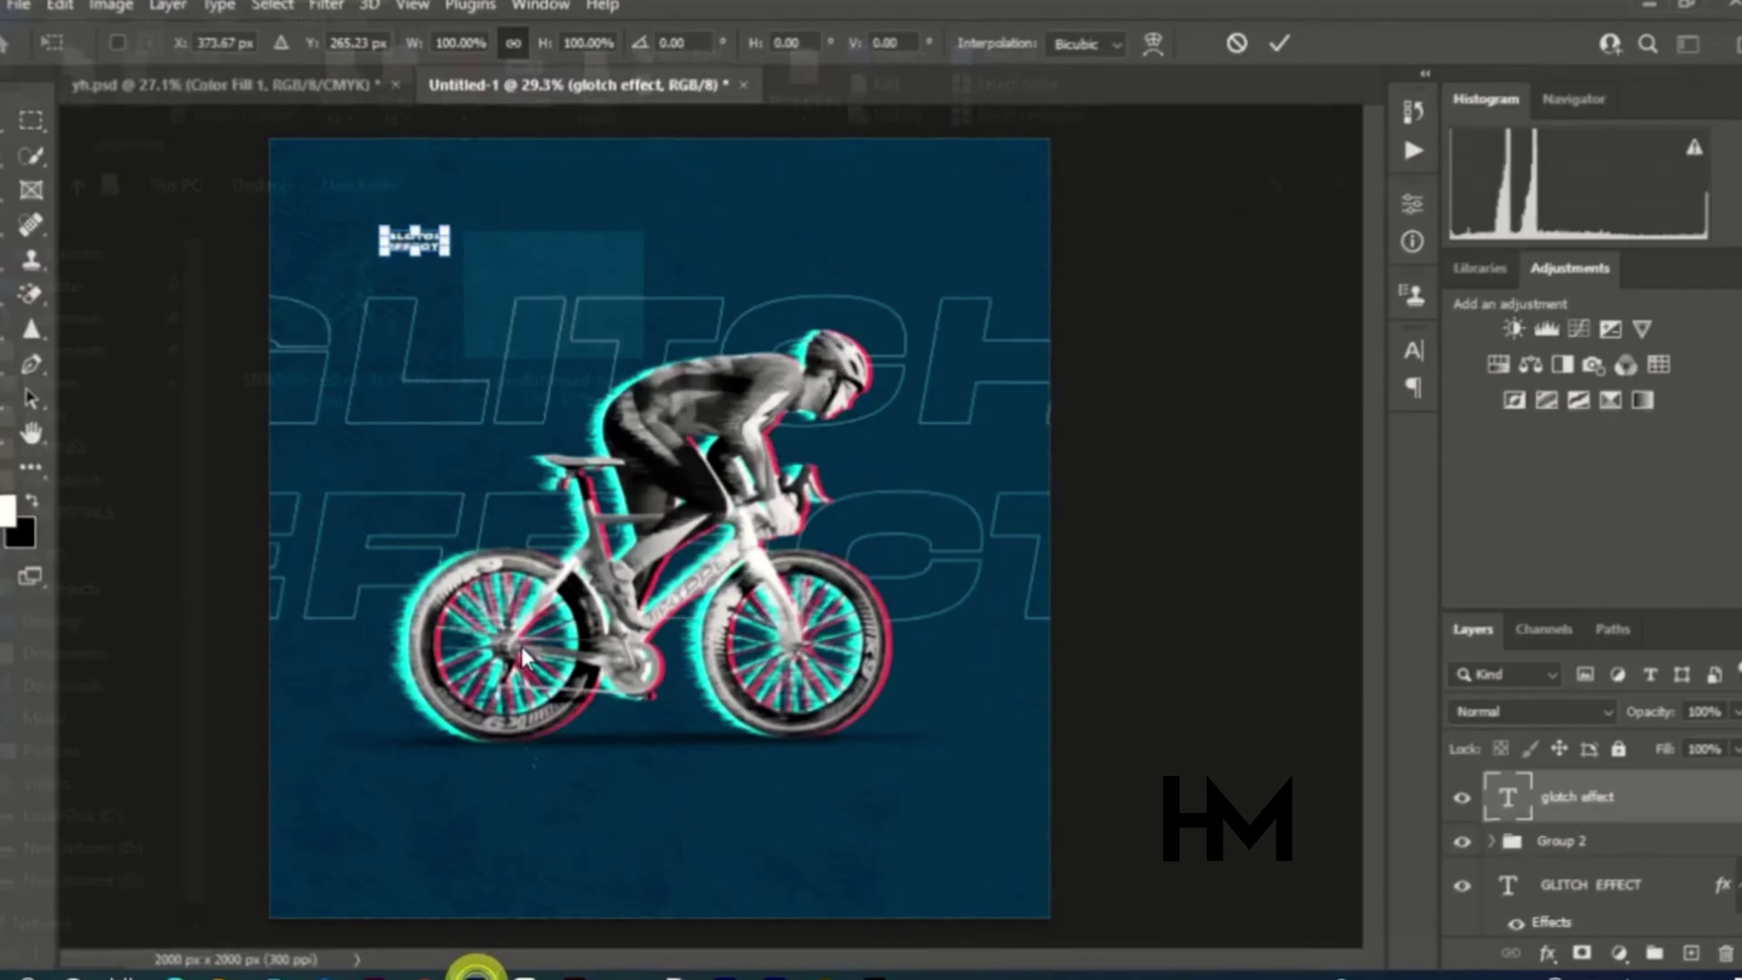
click(451, 242)
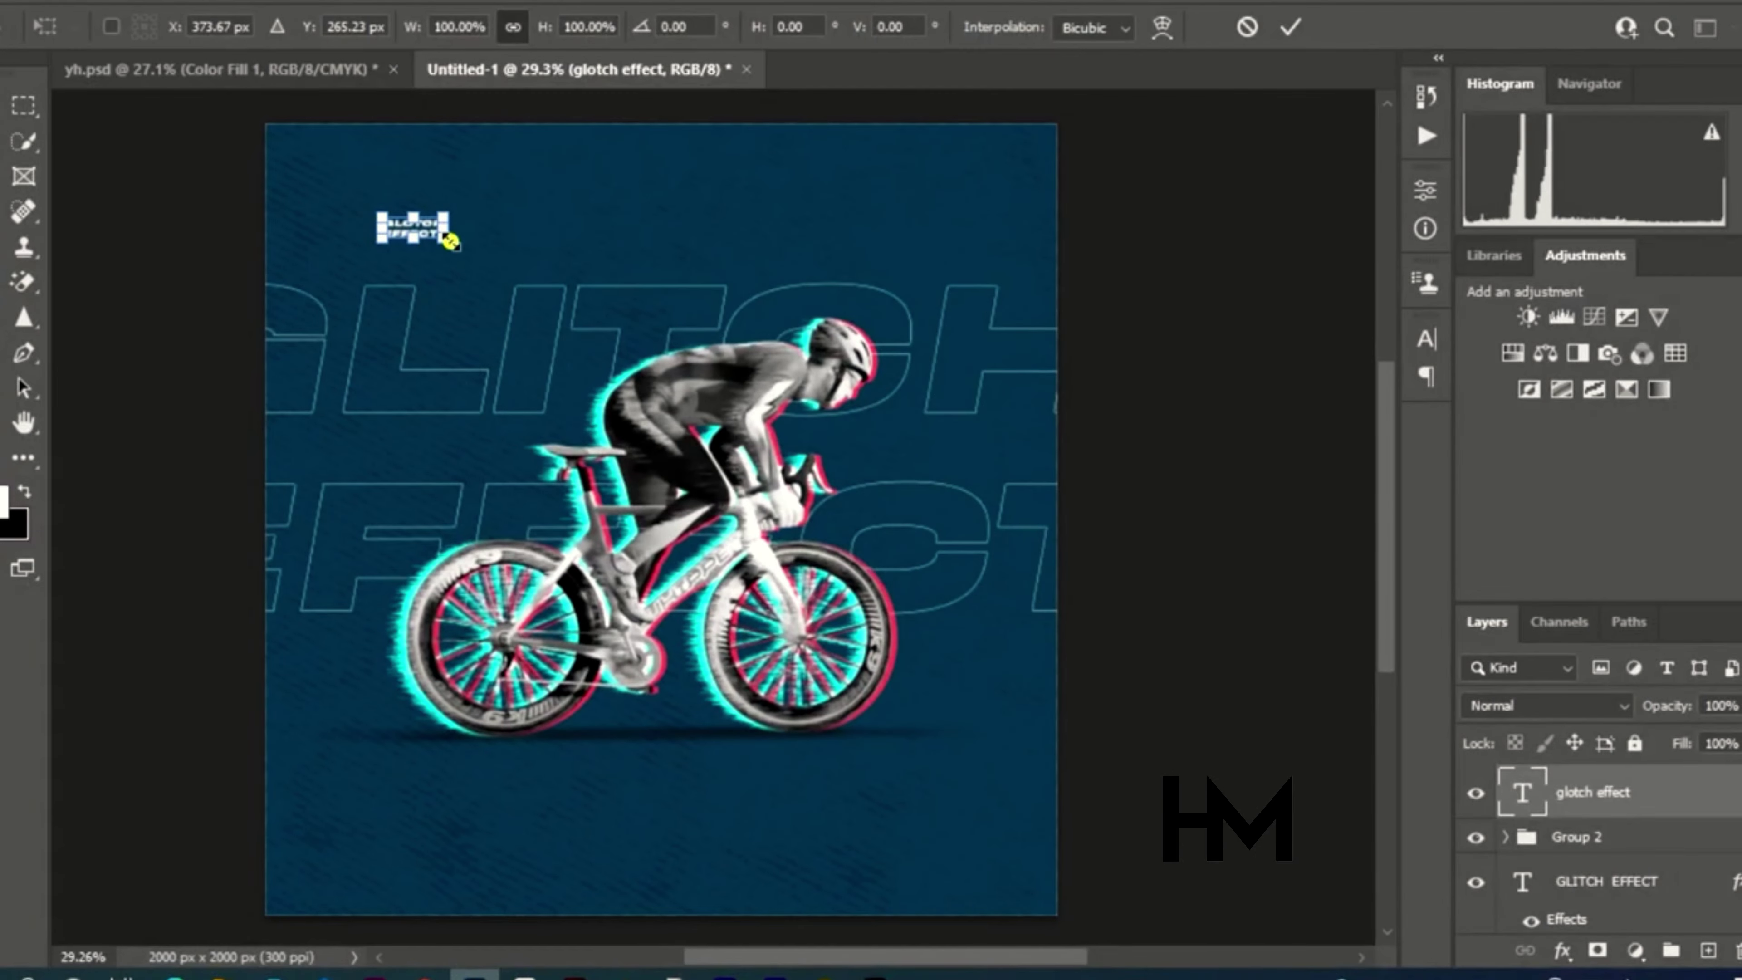
drag(450, 241, 669, 317)
drag(604, 251, 580, 251)
key(Return)
Correct the small title's first word to GLITCH and indent its second line, EFFECT, with leading spaces
click(3, 383)
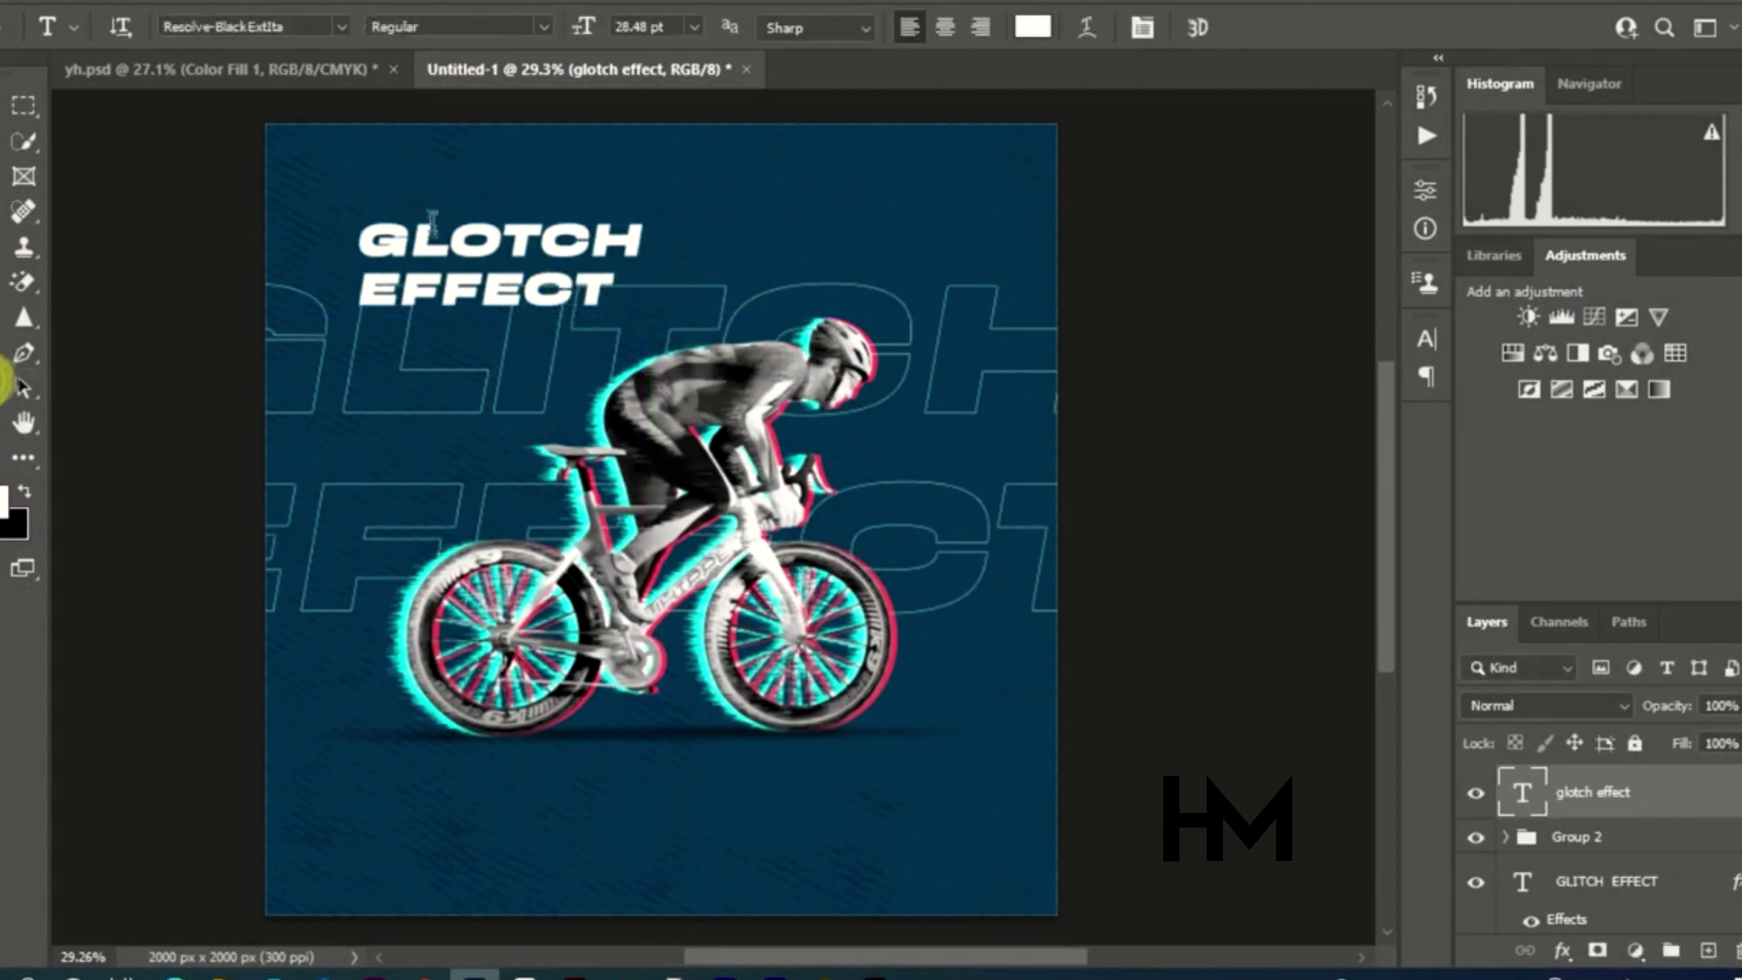
key(Delete)
text(i)
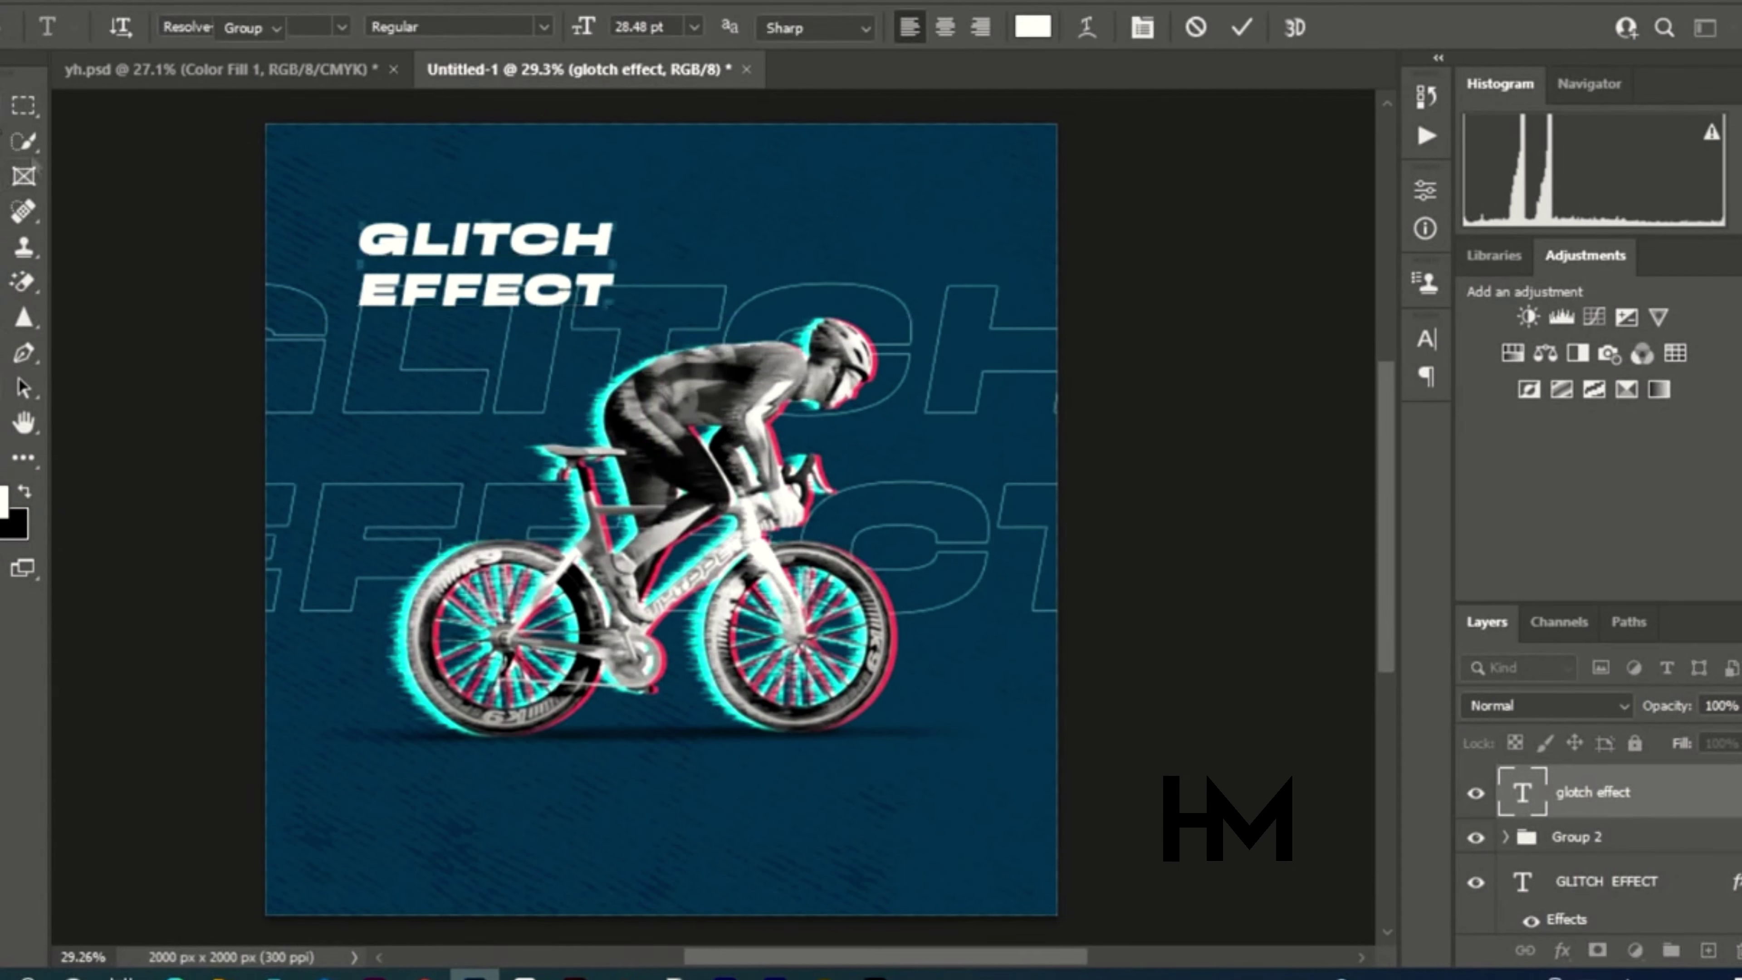
click(4, 352)
click(4, 388)
click(361, 294)
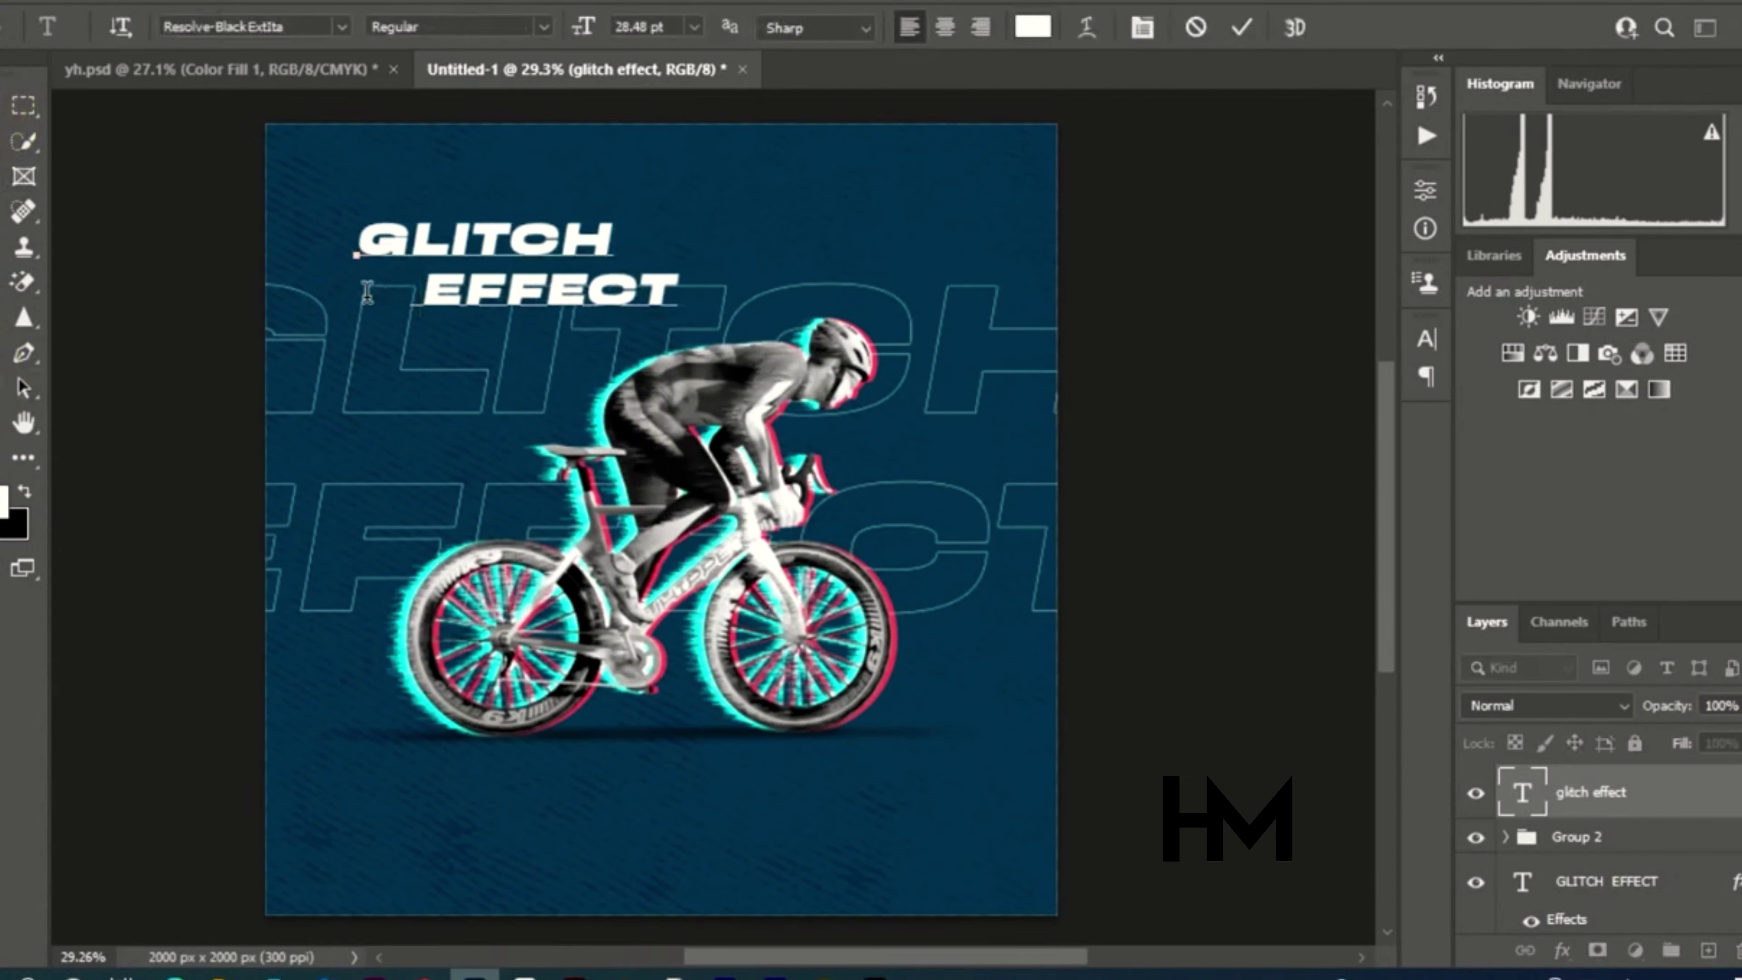
Move the small title slightly down and left and enlarge it to about 30.62 pt
click(4, 105)
click(109, 229)
drag(505, 296, 480, 319)
mouse_move(664, 336)
mouse_down()
mouse_move(697, 339)
mouse_move(661, 311)
mouse_up()
key(Return)
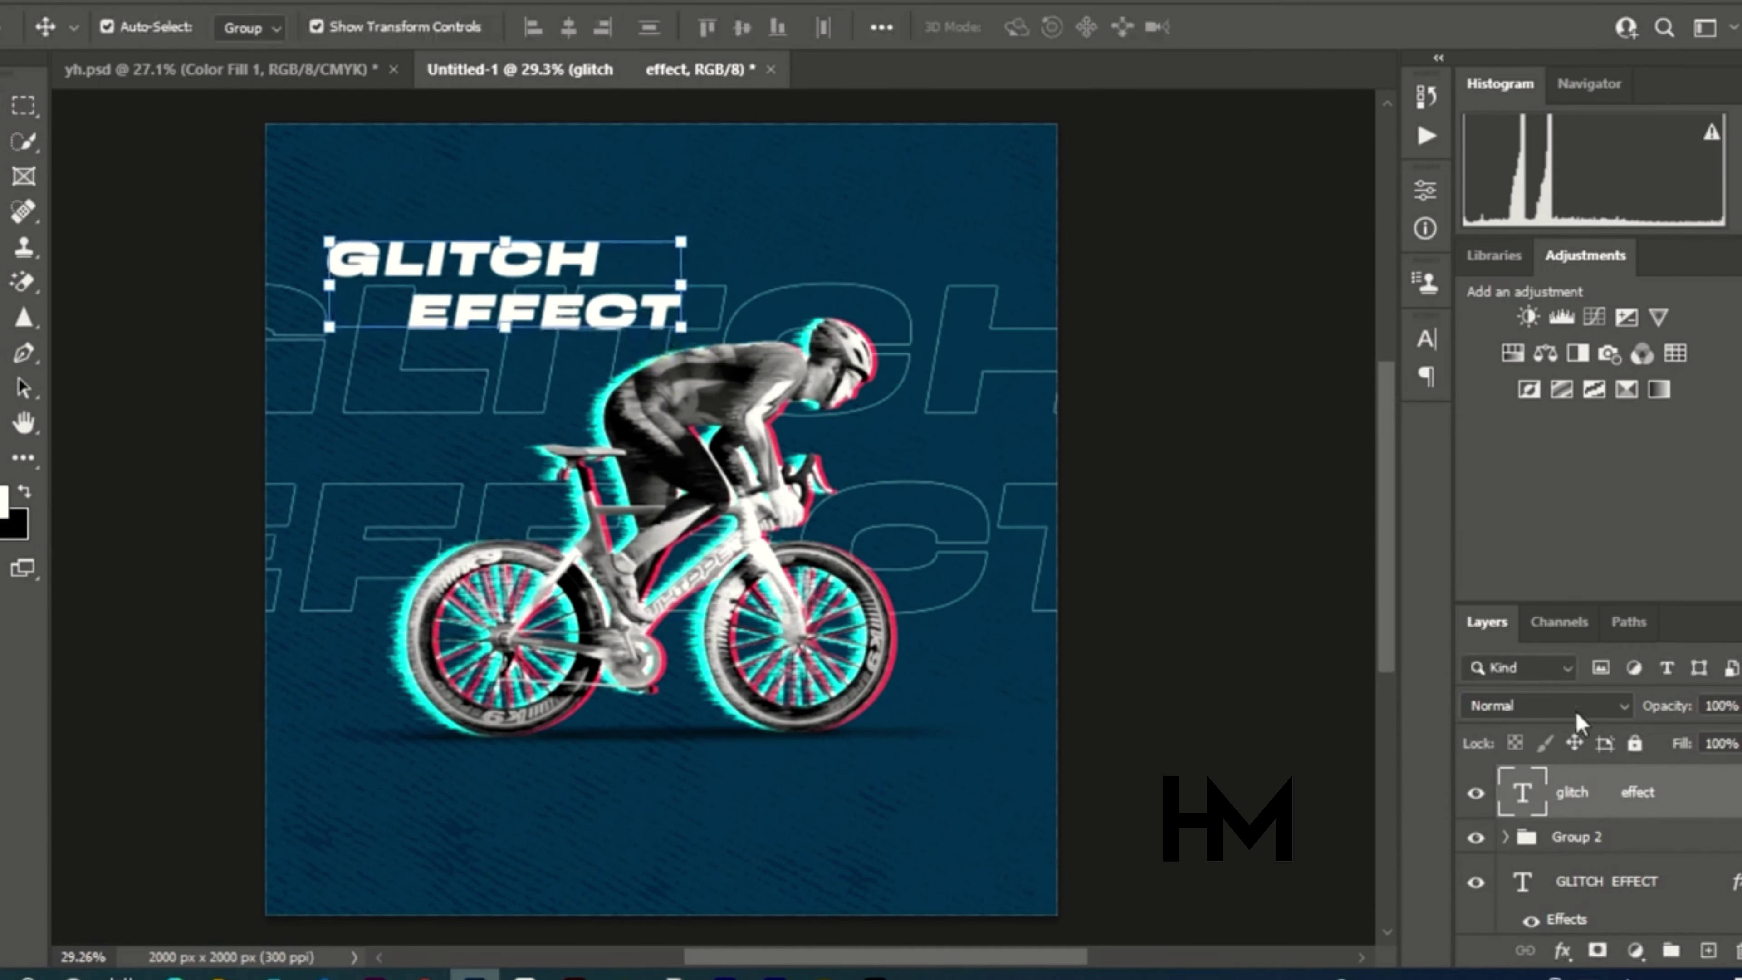
Duplicate the small title's text layer and hide the copy
drag(1523, 816, 1524, 820)
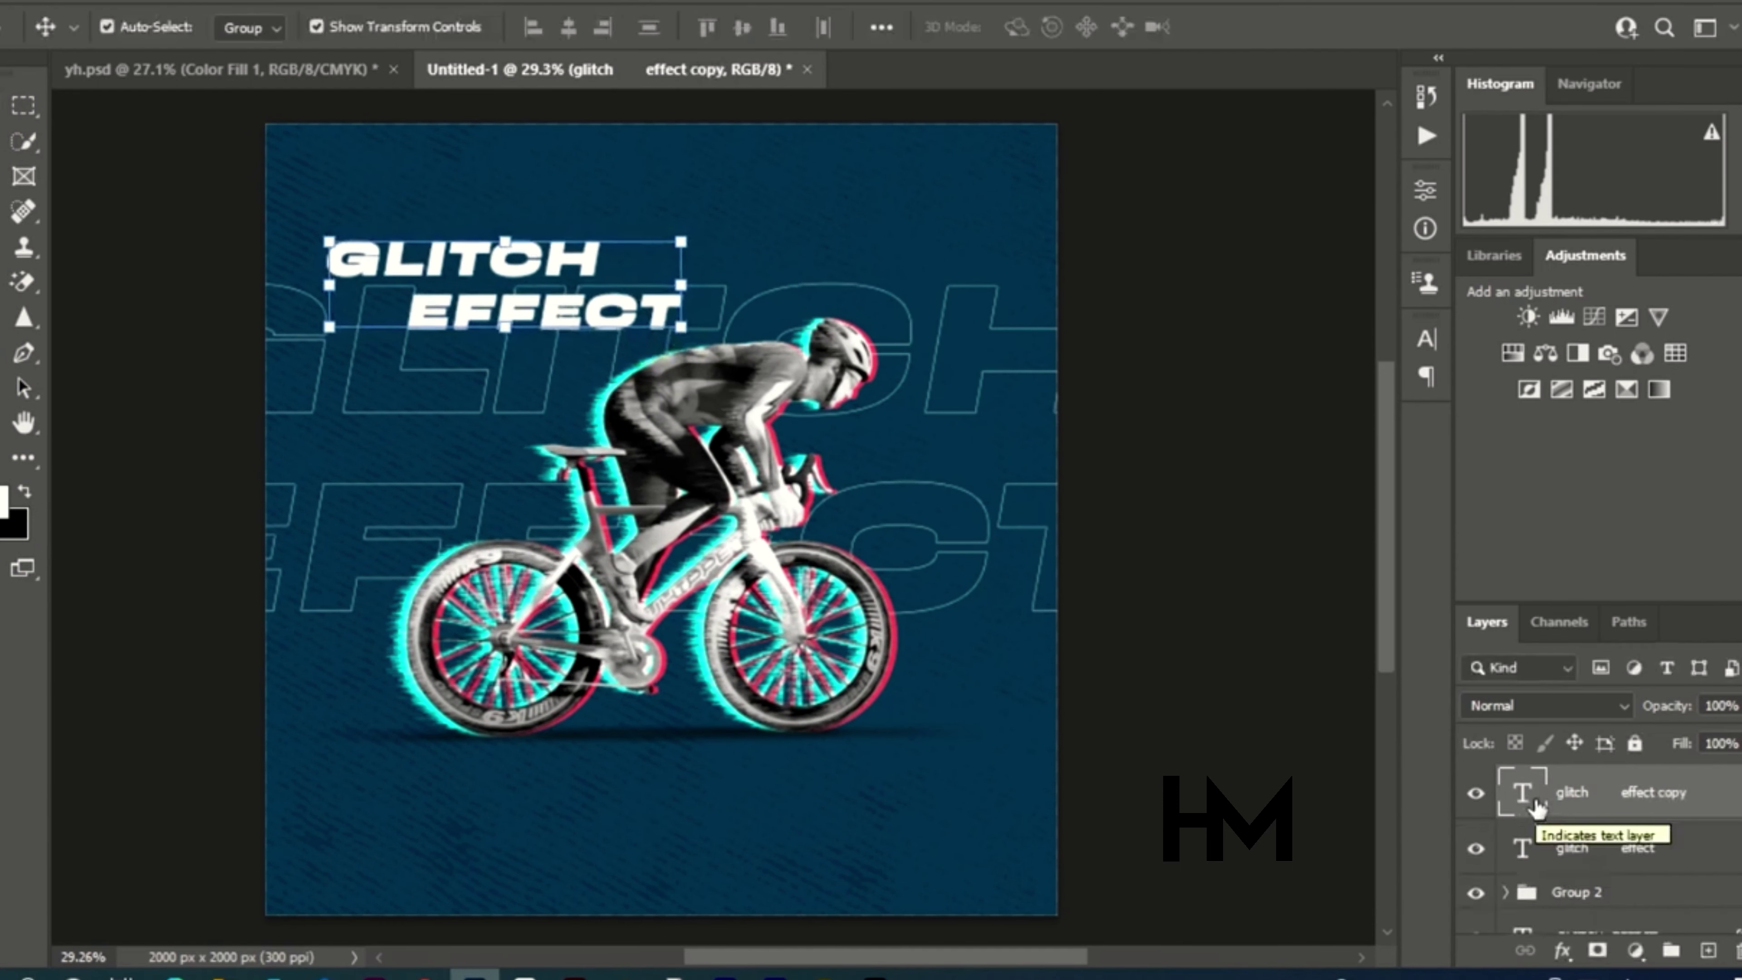
click(1427, 336)
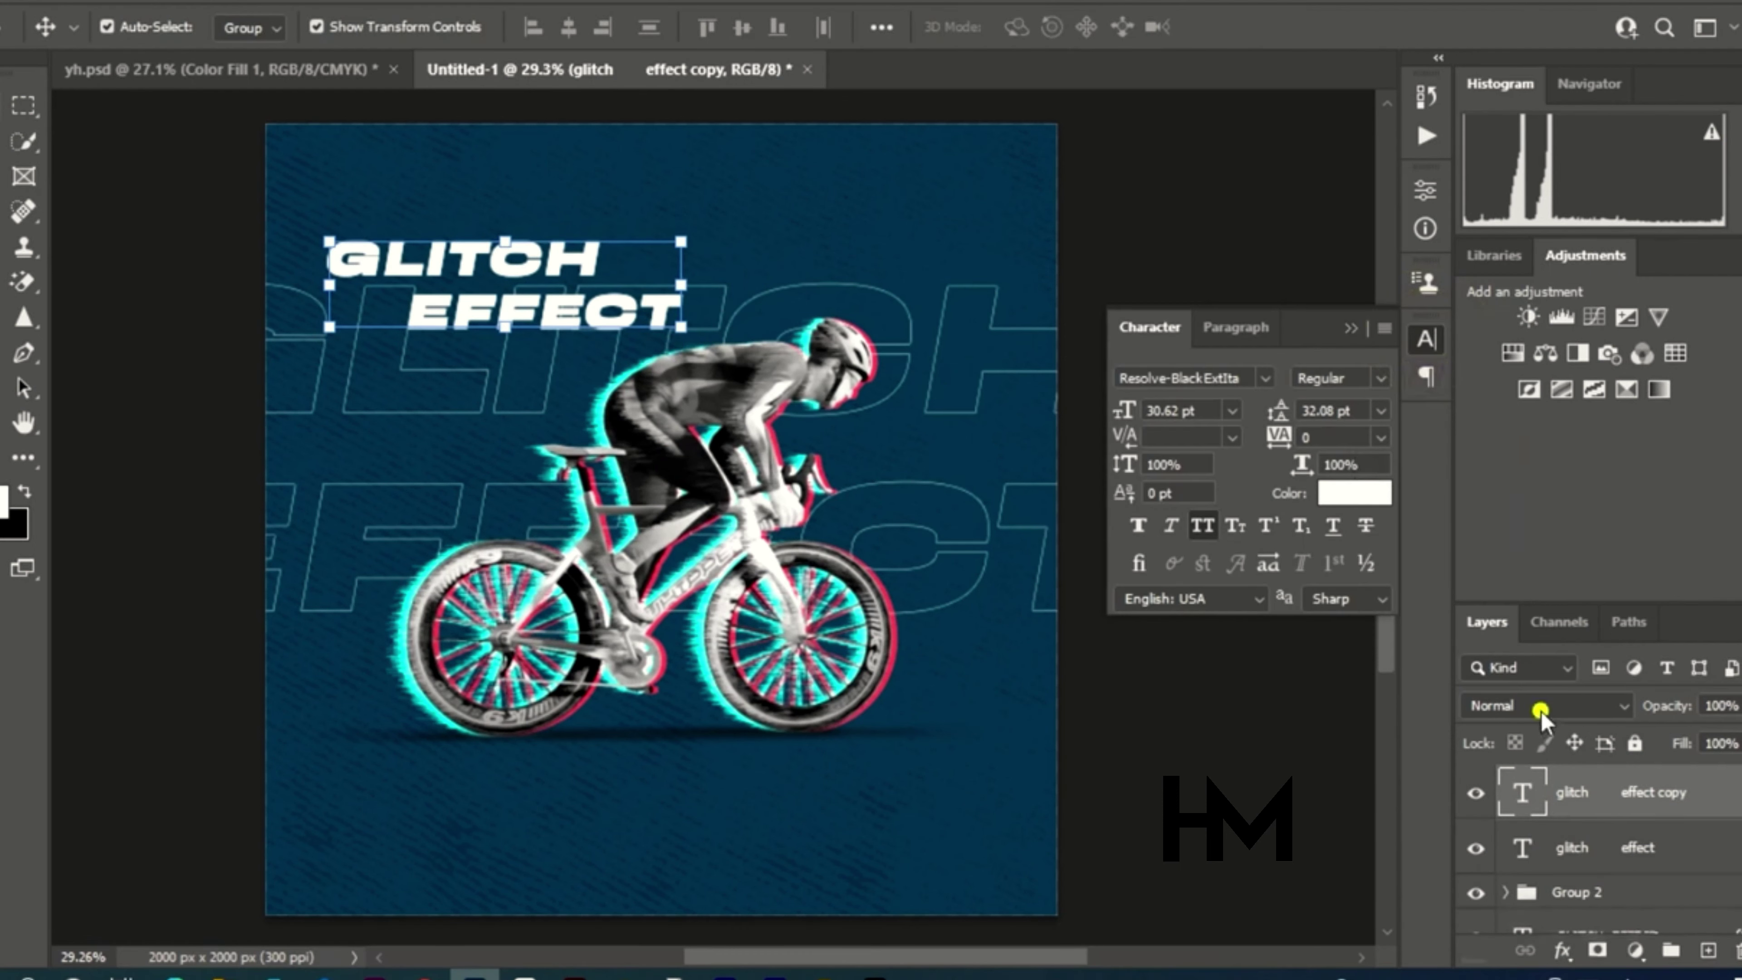
click(1540, 707)
click(1336, 682)
click(1475, 793)
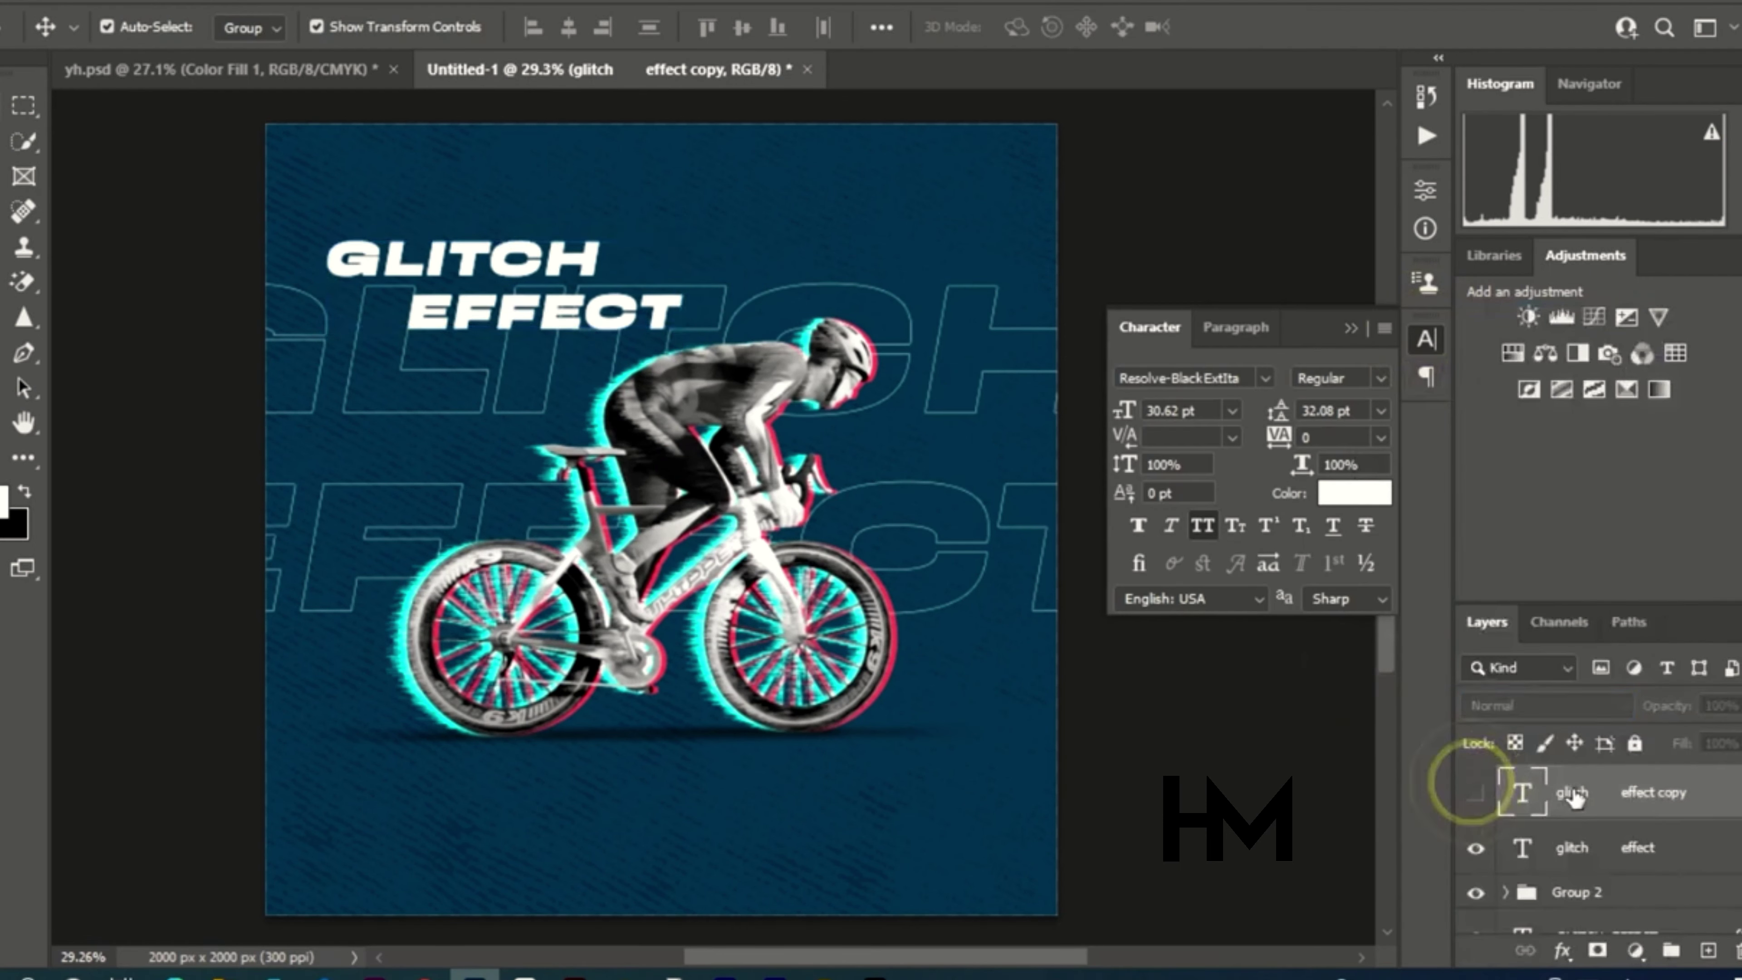
Set the original small title layer to Soft Light and duplicate it beneath the hidden copy
click(1573, 852)
click(1540, 705)
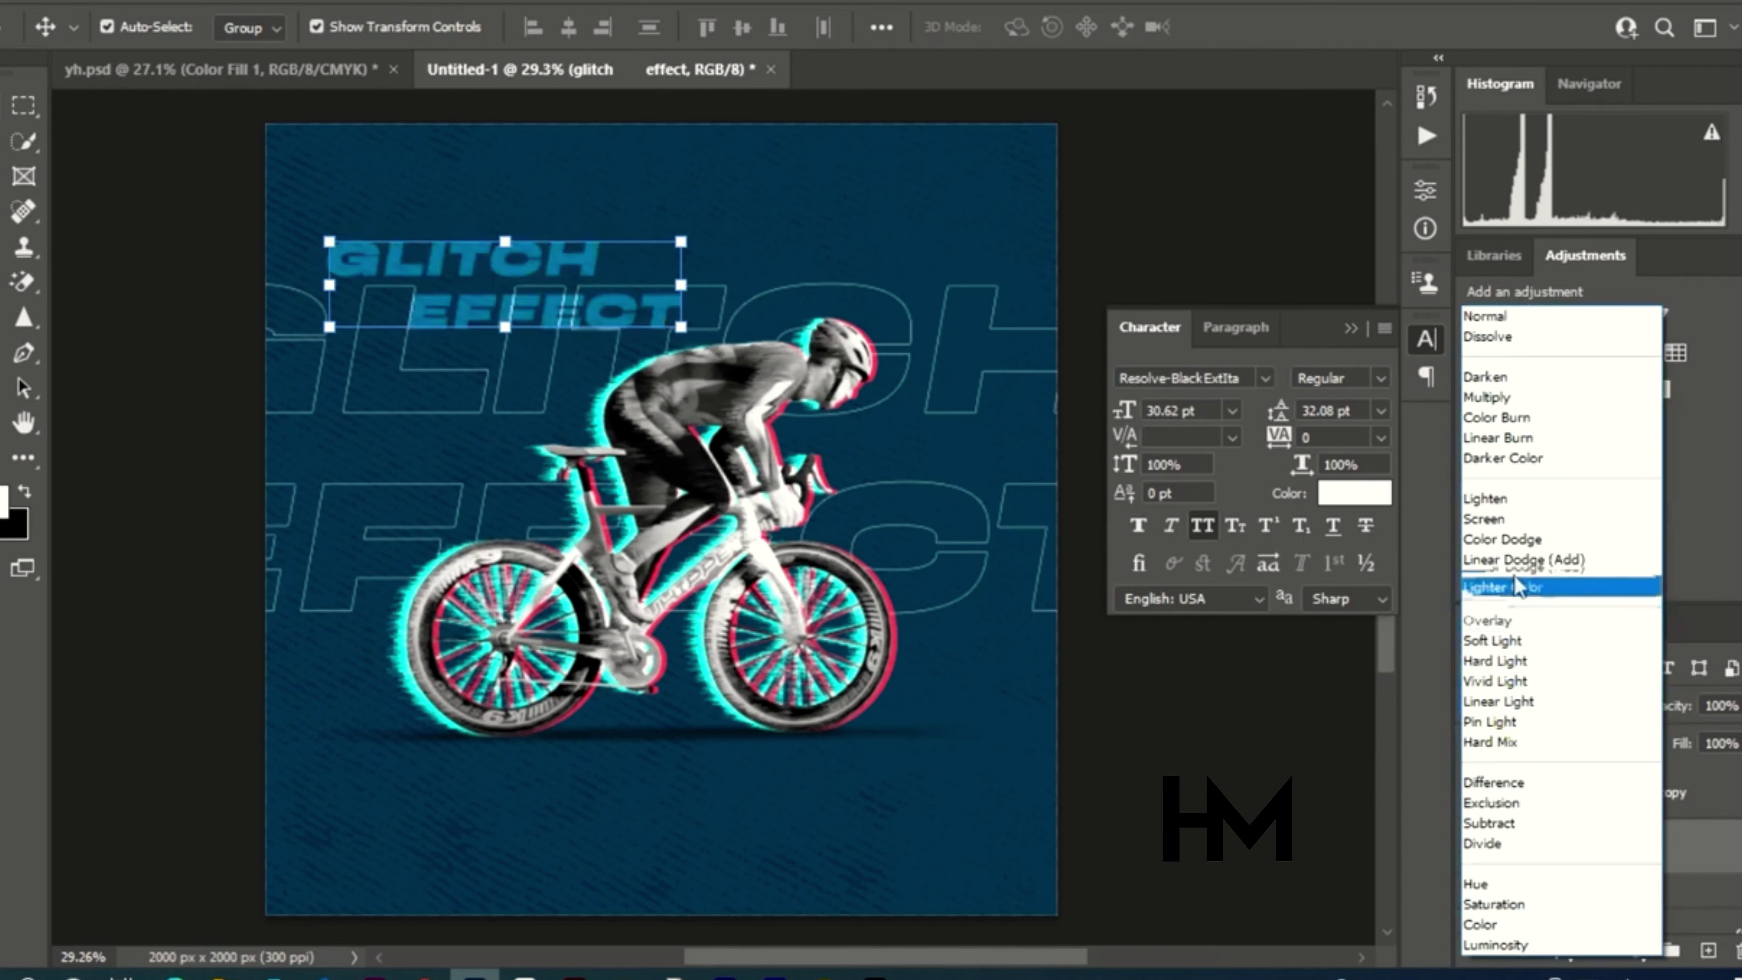
click(1517, 641)
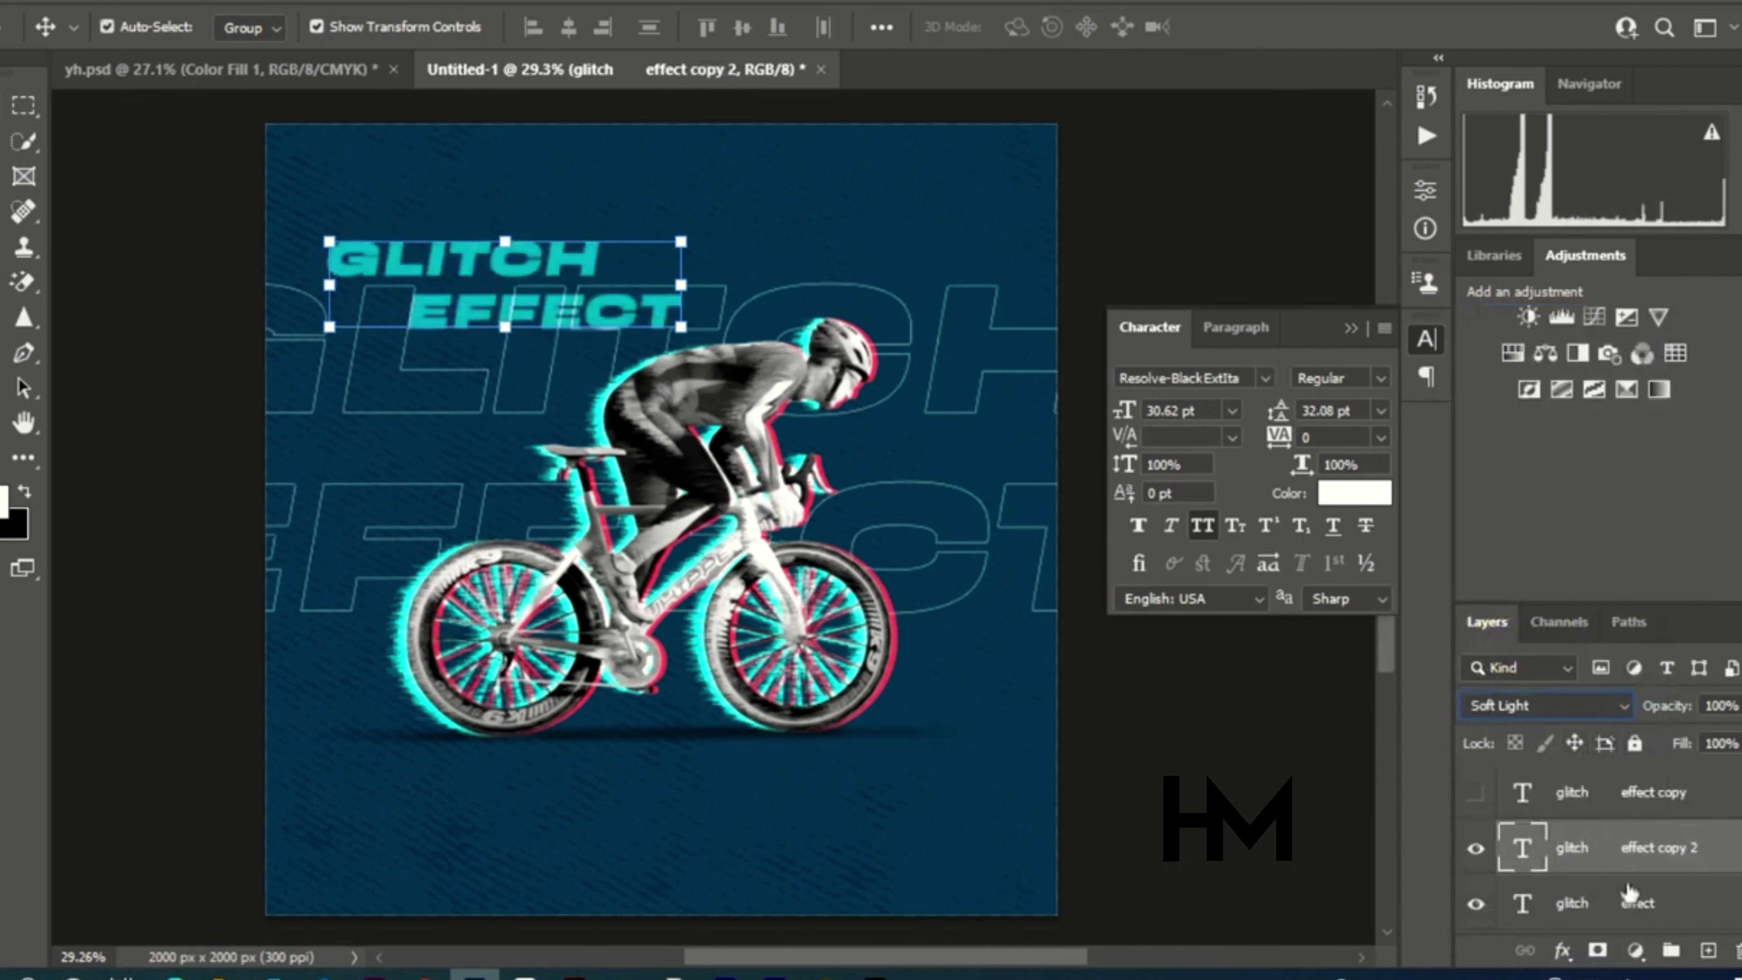
Show the topmost small title copy, try several blend modes on it, and set it to Normal
click(1474, 793)
click(1571, 792)
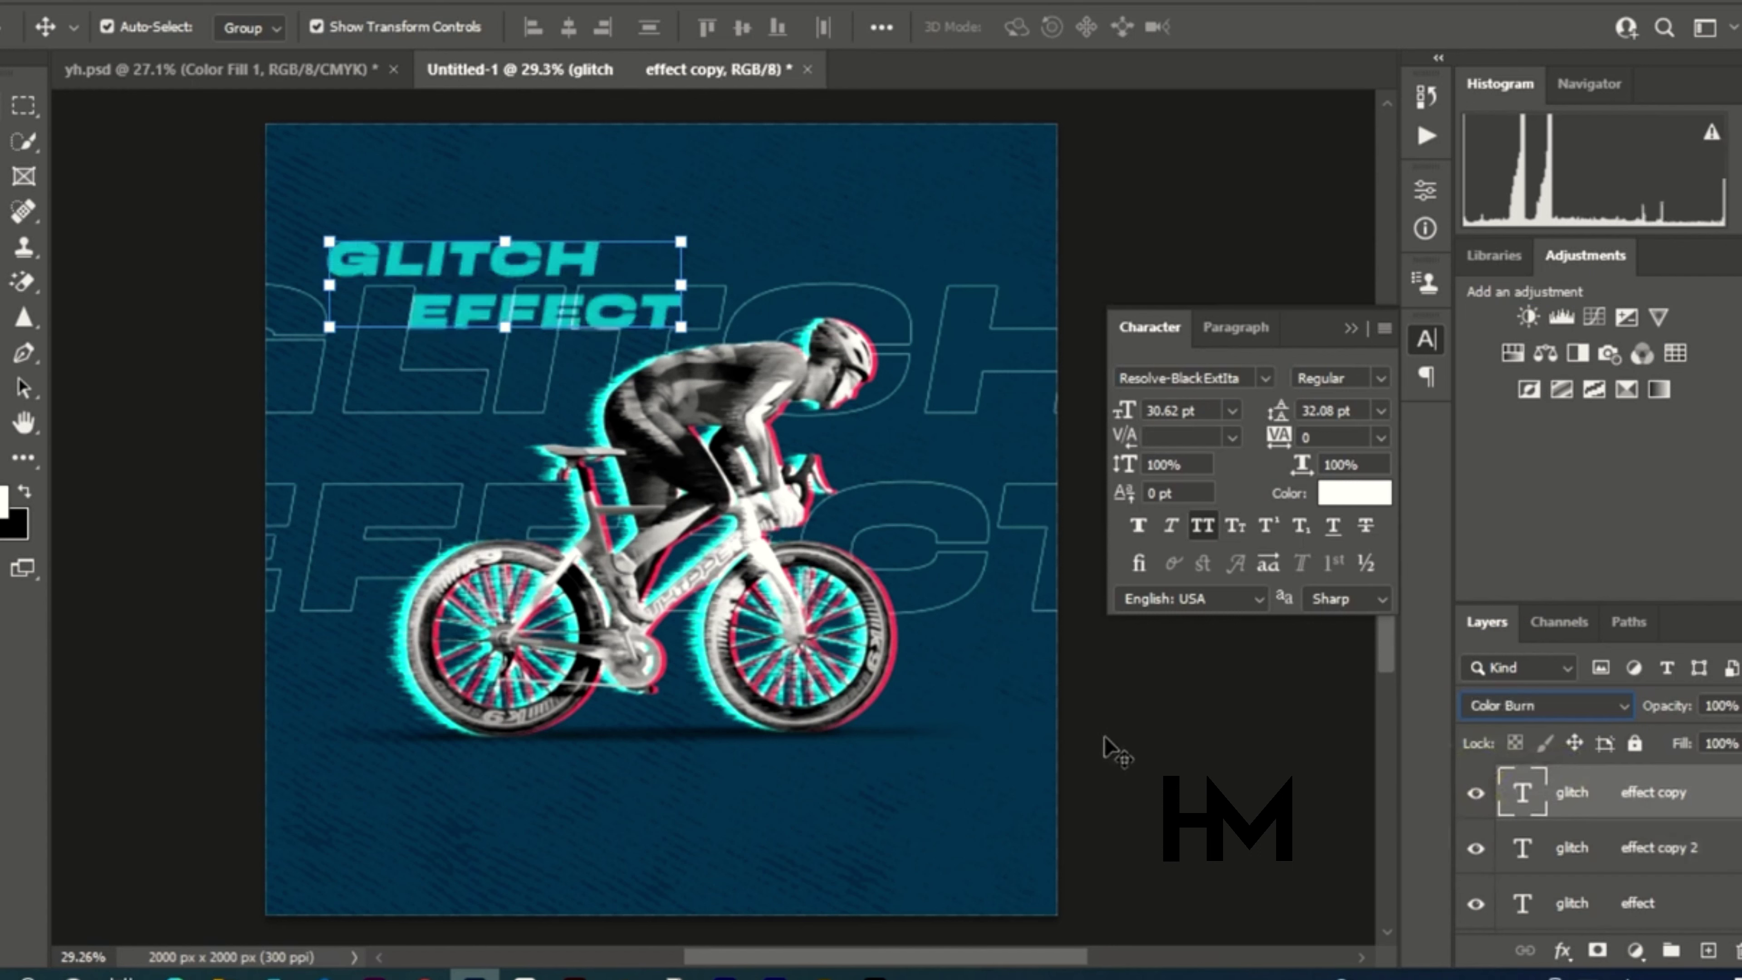
scroll(1526, 705, up, 3)
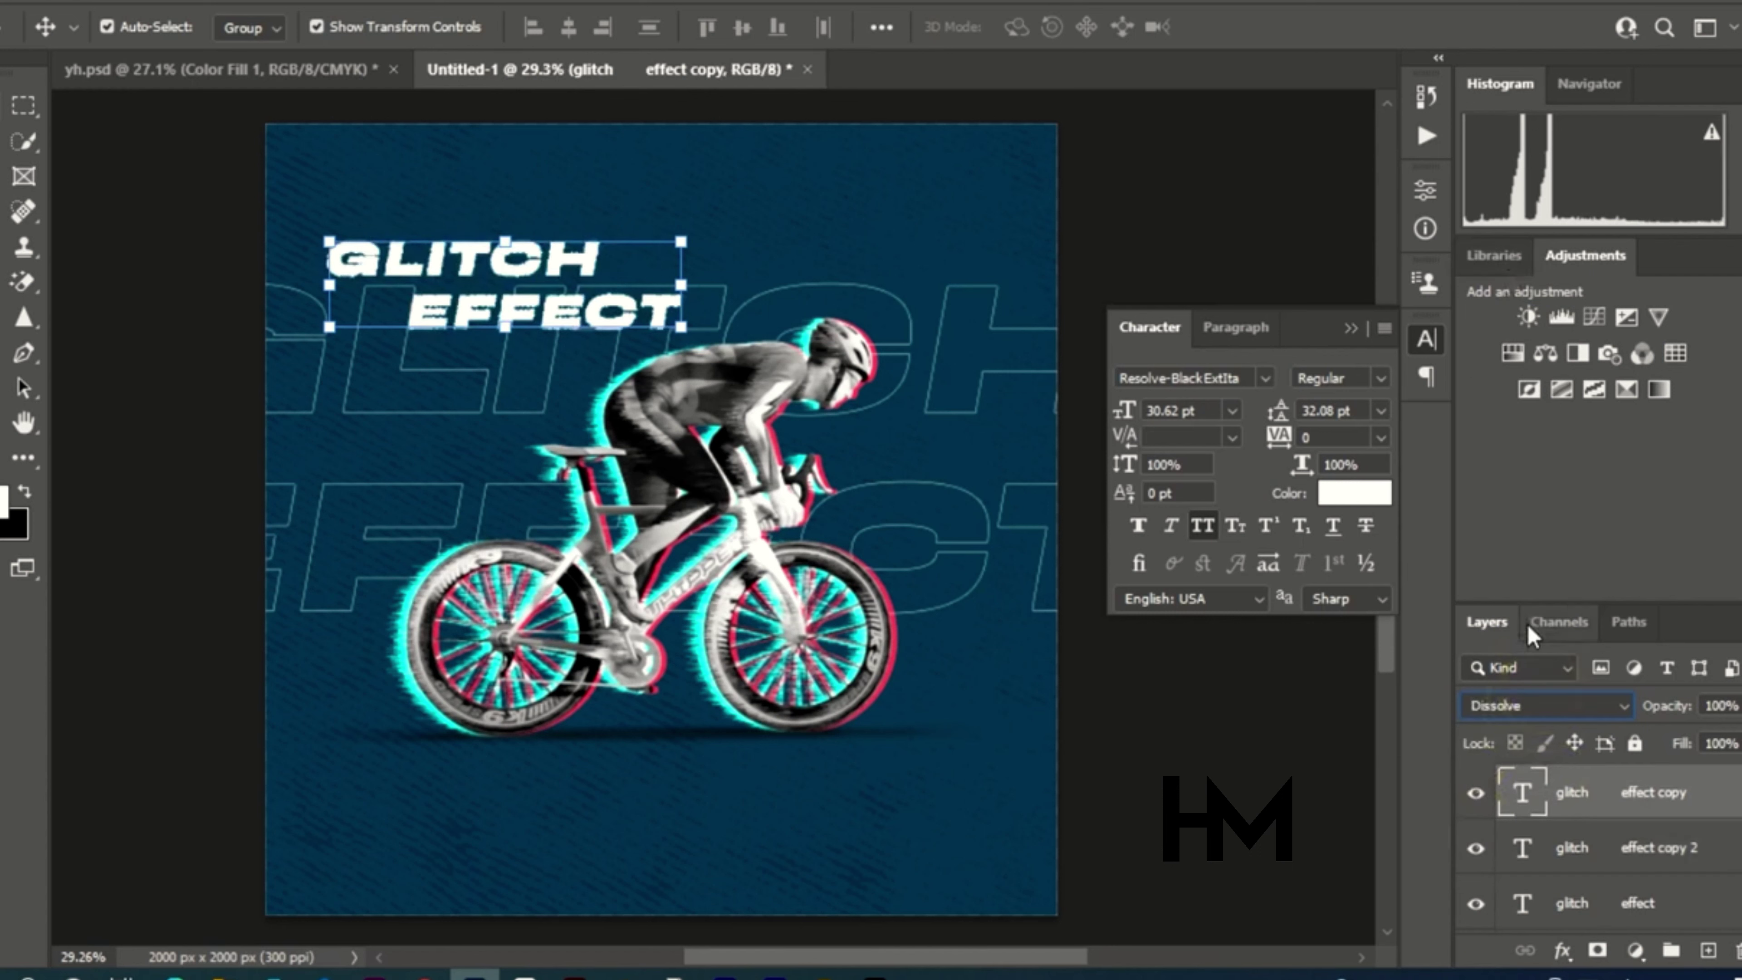
click(1546, 705)
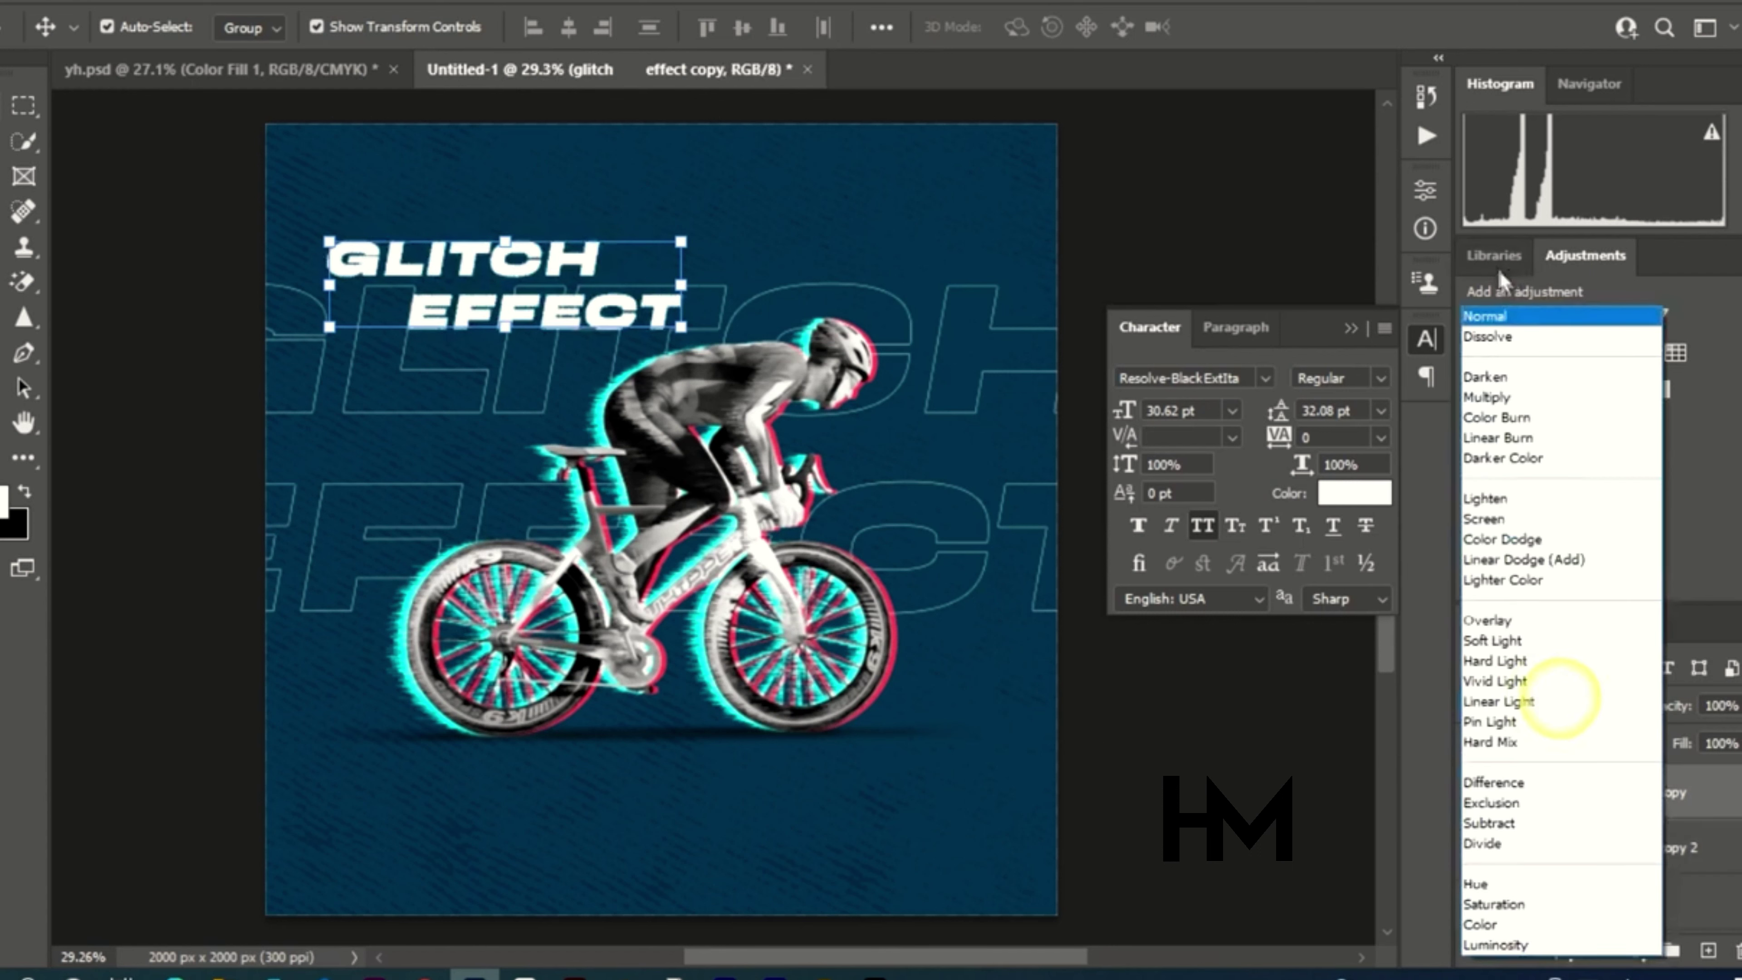
click(1482, 317)
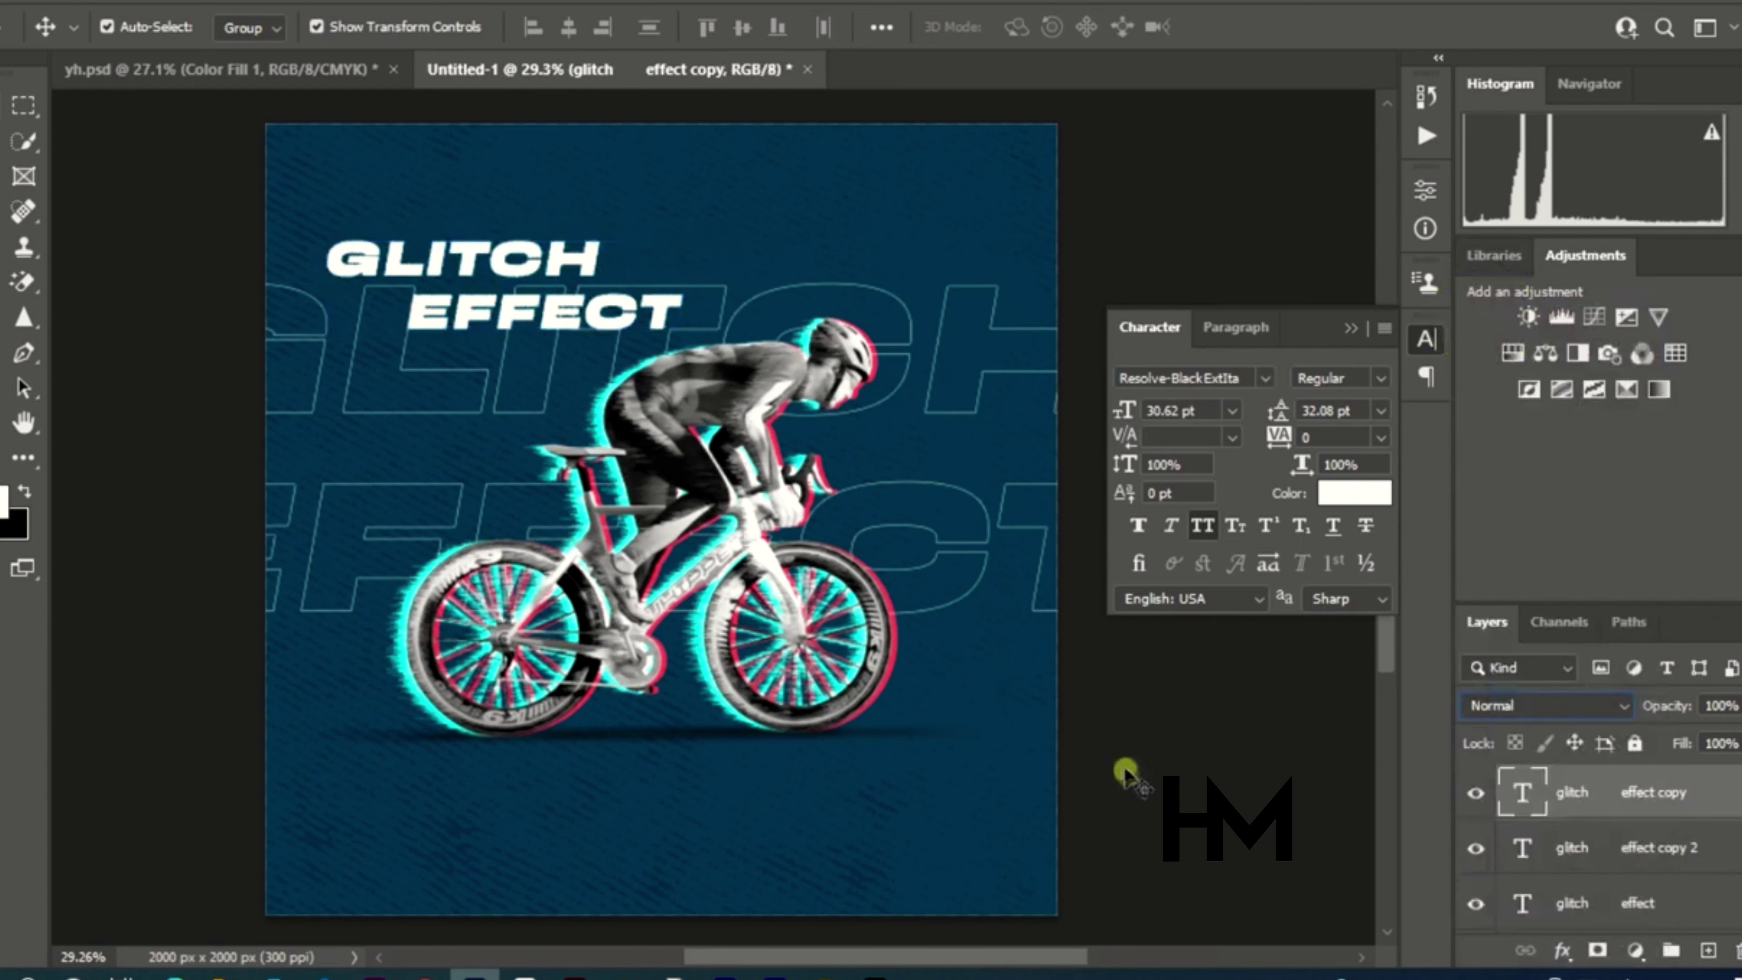
Nudge the topmost white title copy slightly up and to the right of the Soft Light copies, then deselect it
click(1124, 771)
click(1536, 779)
key(Up)
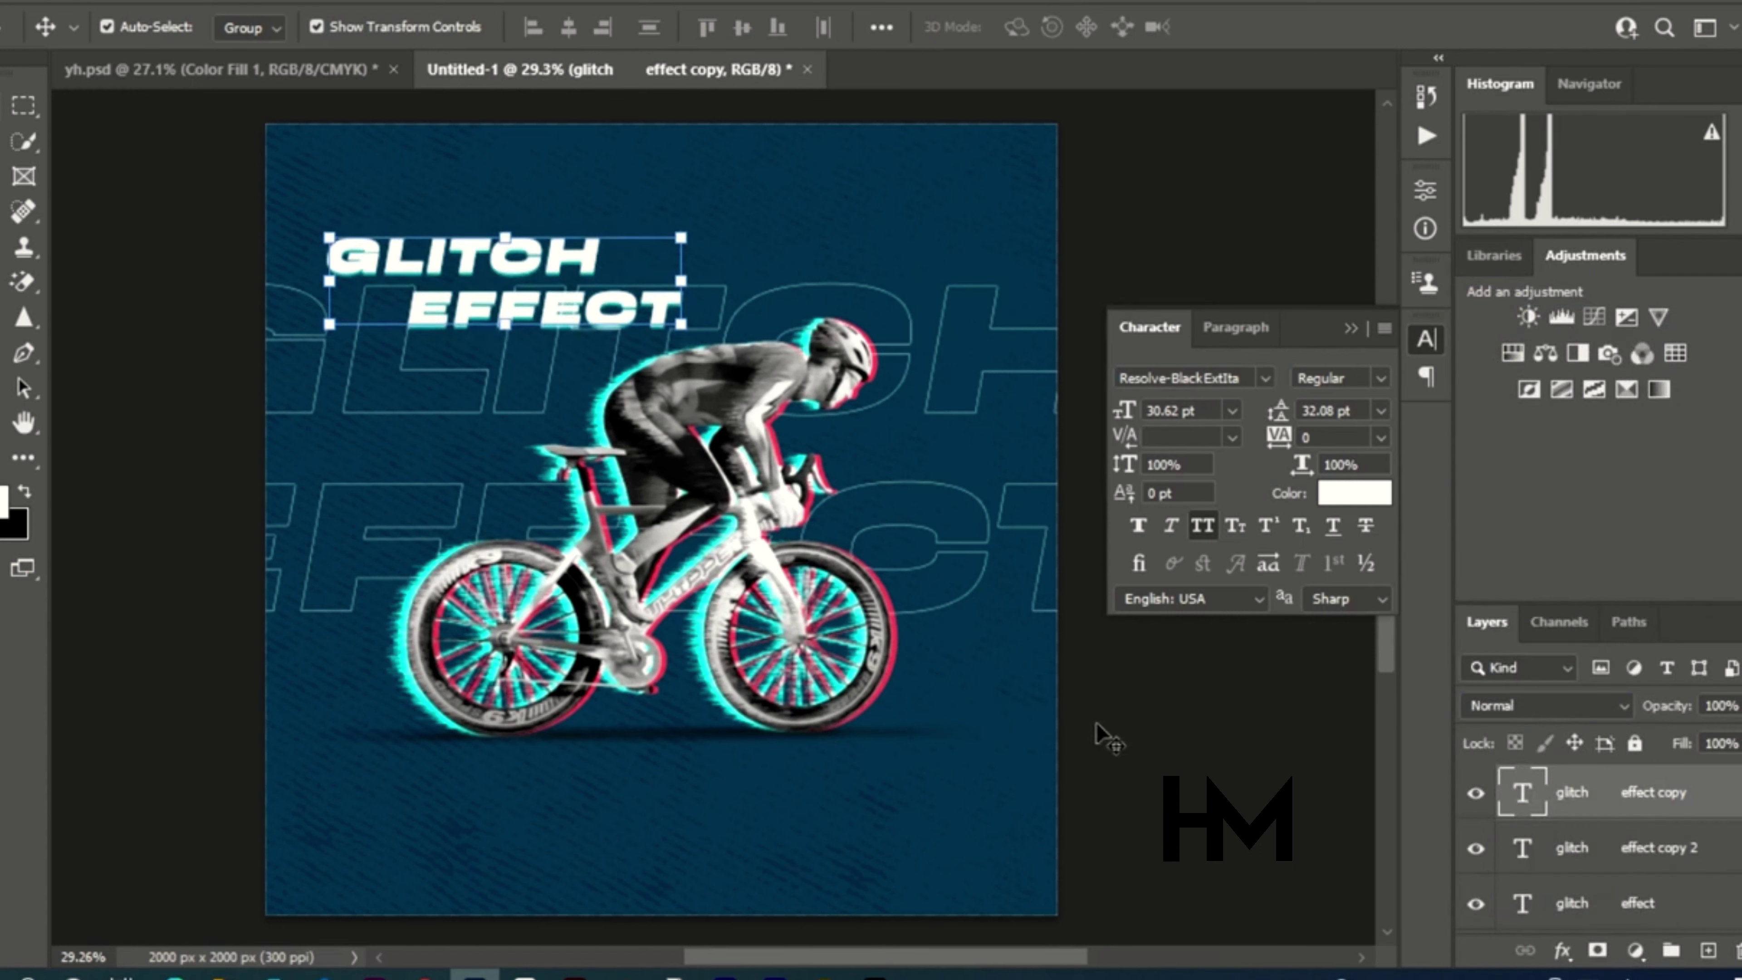
key(Right)
key(Right)
key(Up)
key(Up)
click(1174, 789)
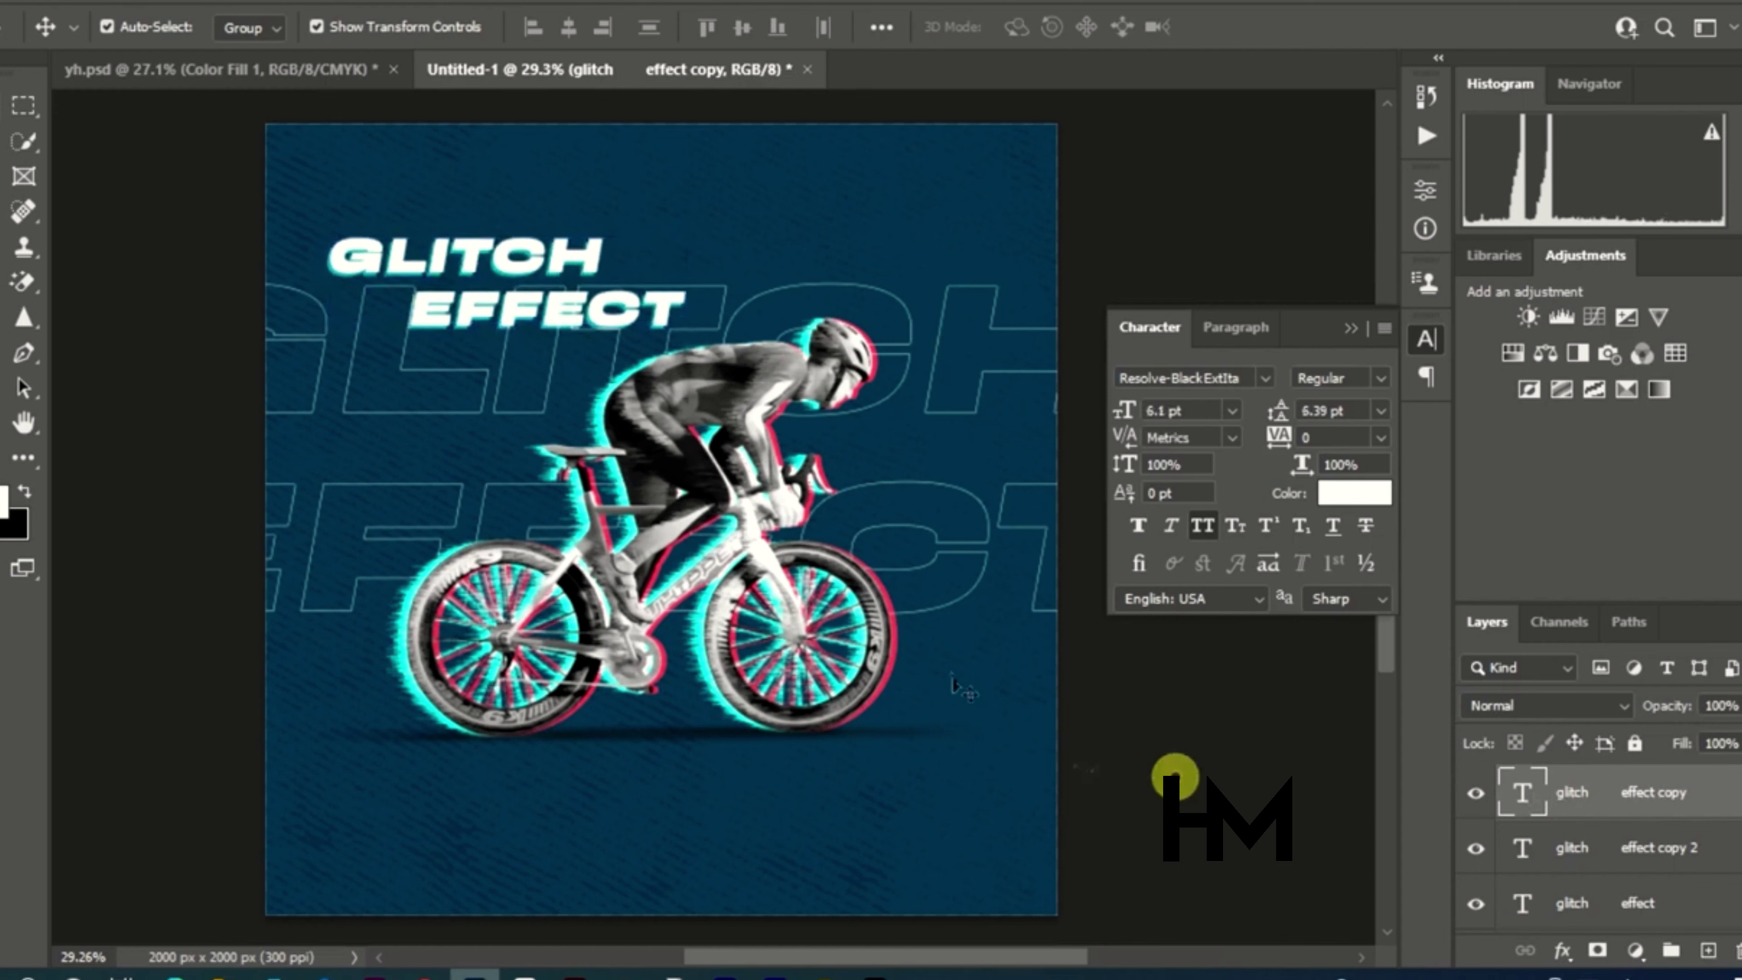
click(1615, 907)
click(1234, 806)
scroll(583, 267, up, 5)
scroll(611, 271, down, 7)
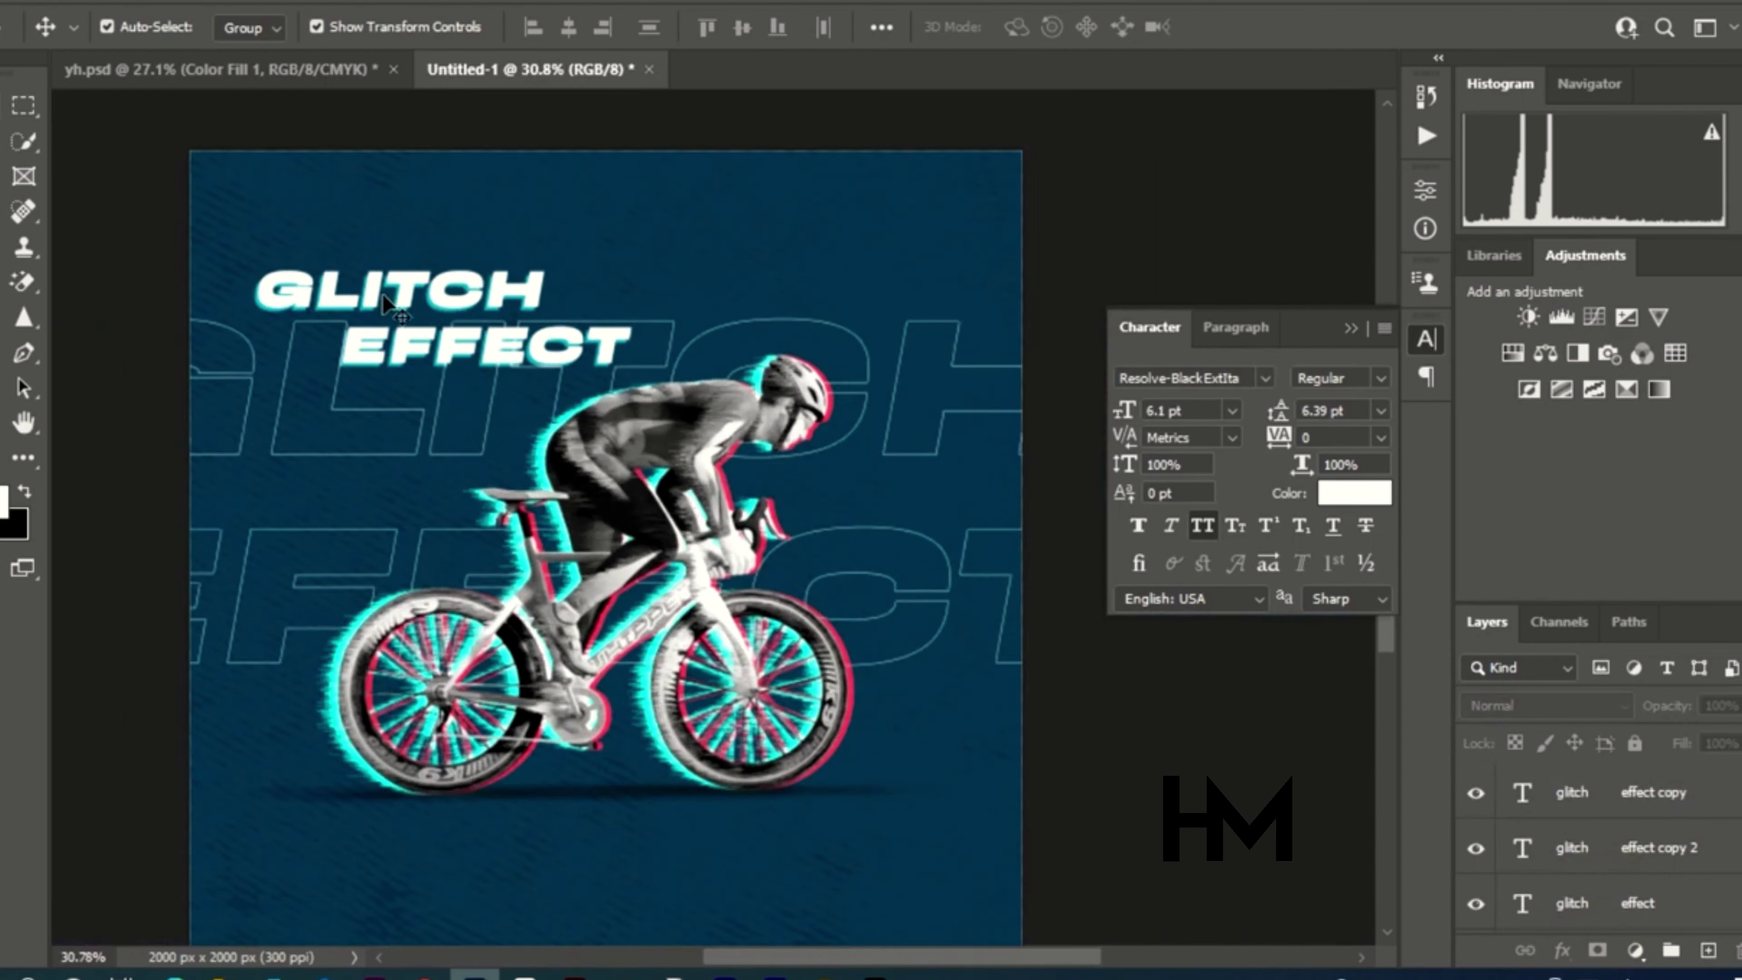
scroll(519, 541, up, 1)
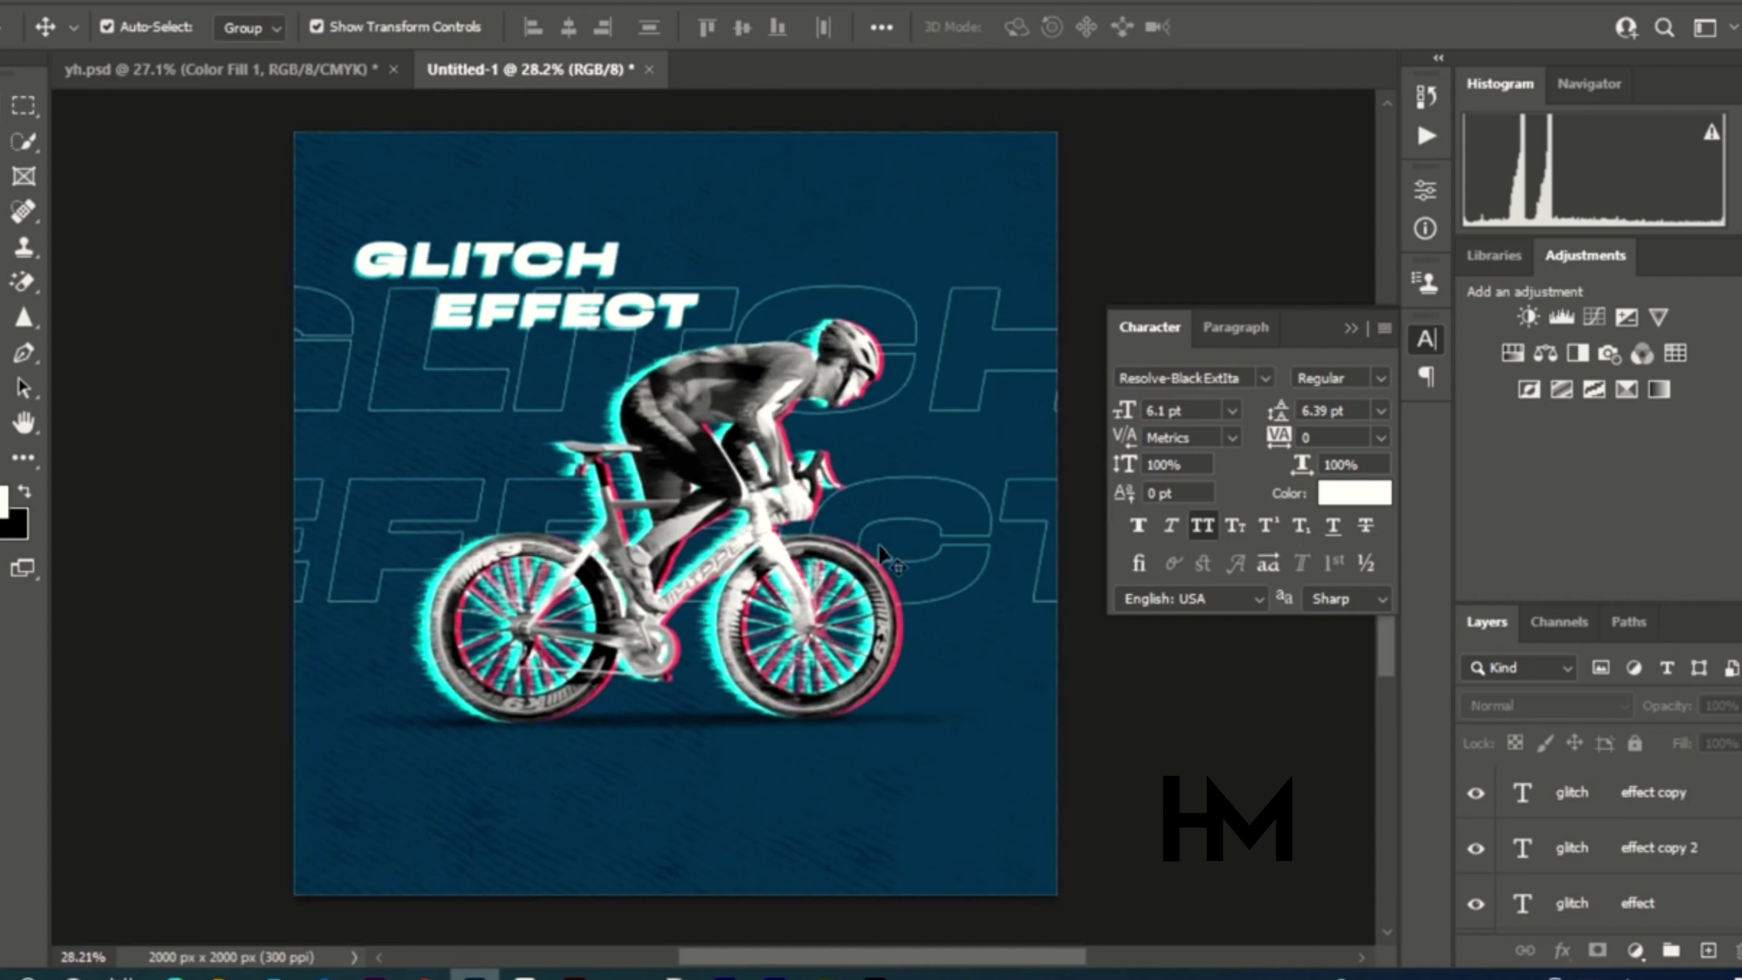
Add a Levels adjustment layer on top with the black input at 5 and a slightly lowered white input
click(1563, 318)
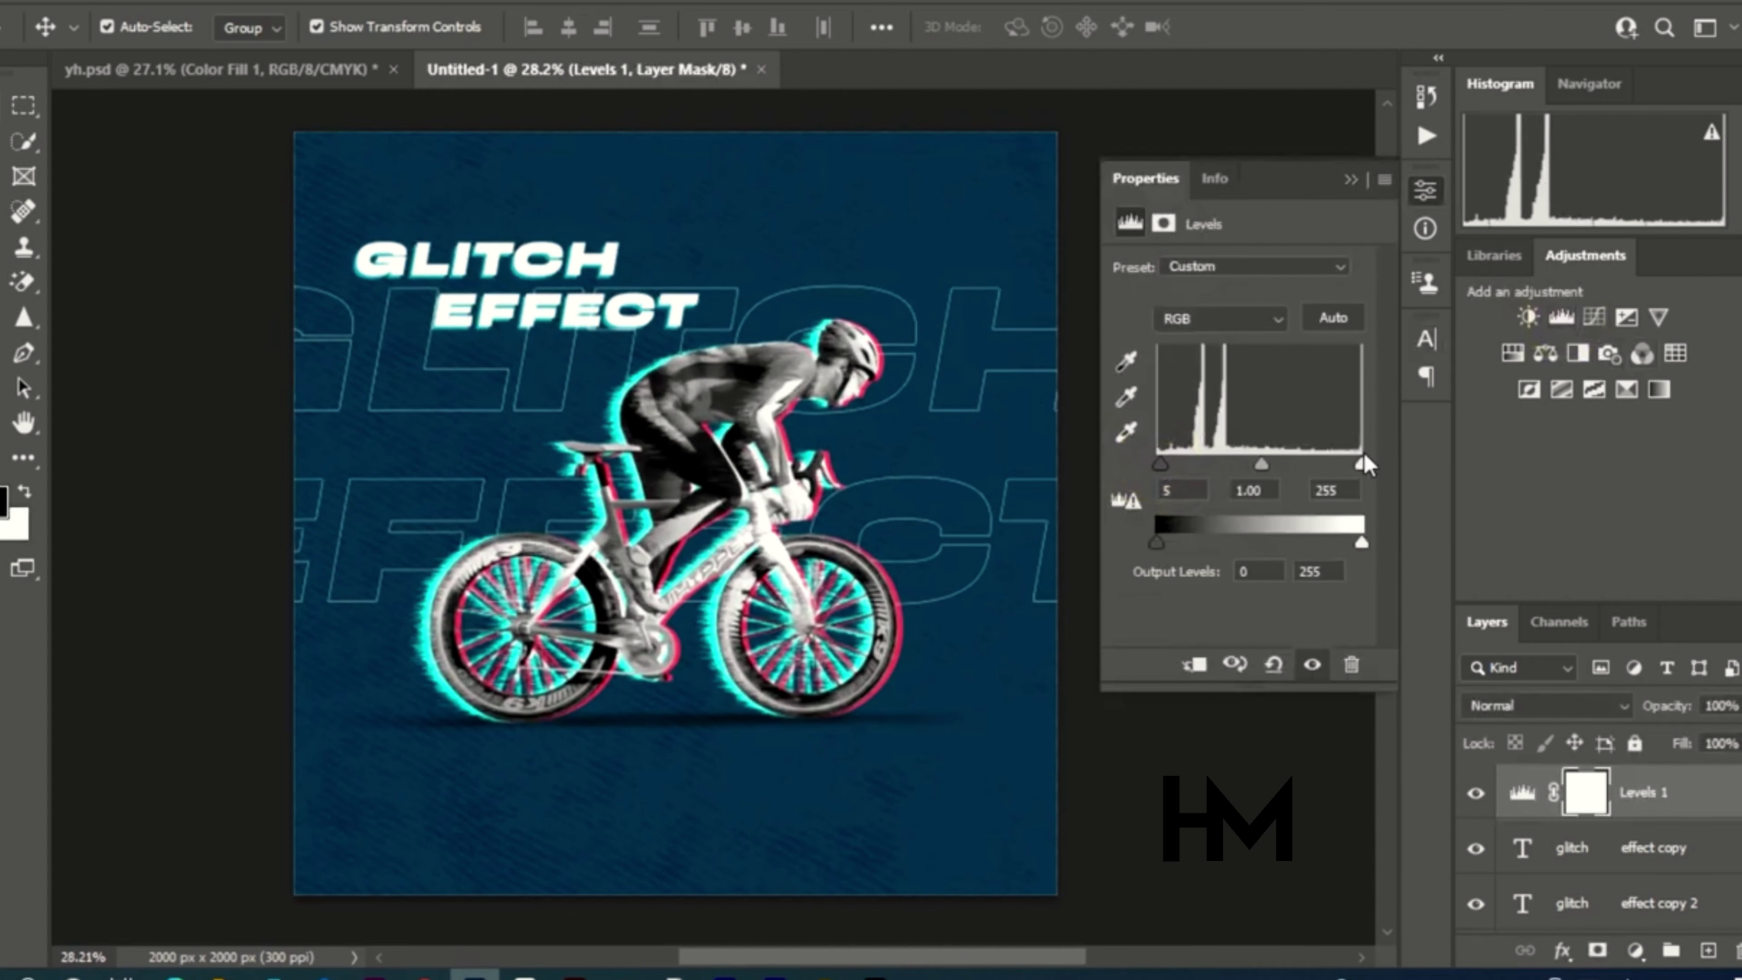
drag(1361, 465, 1348, 467)
click(1350, 180)
click(1198, 641)
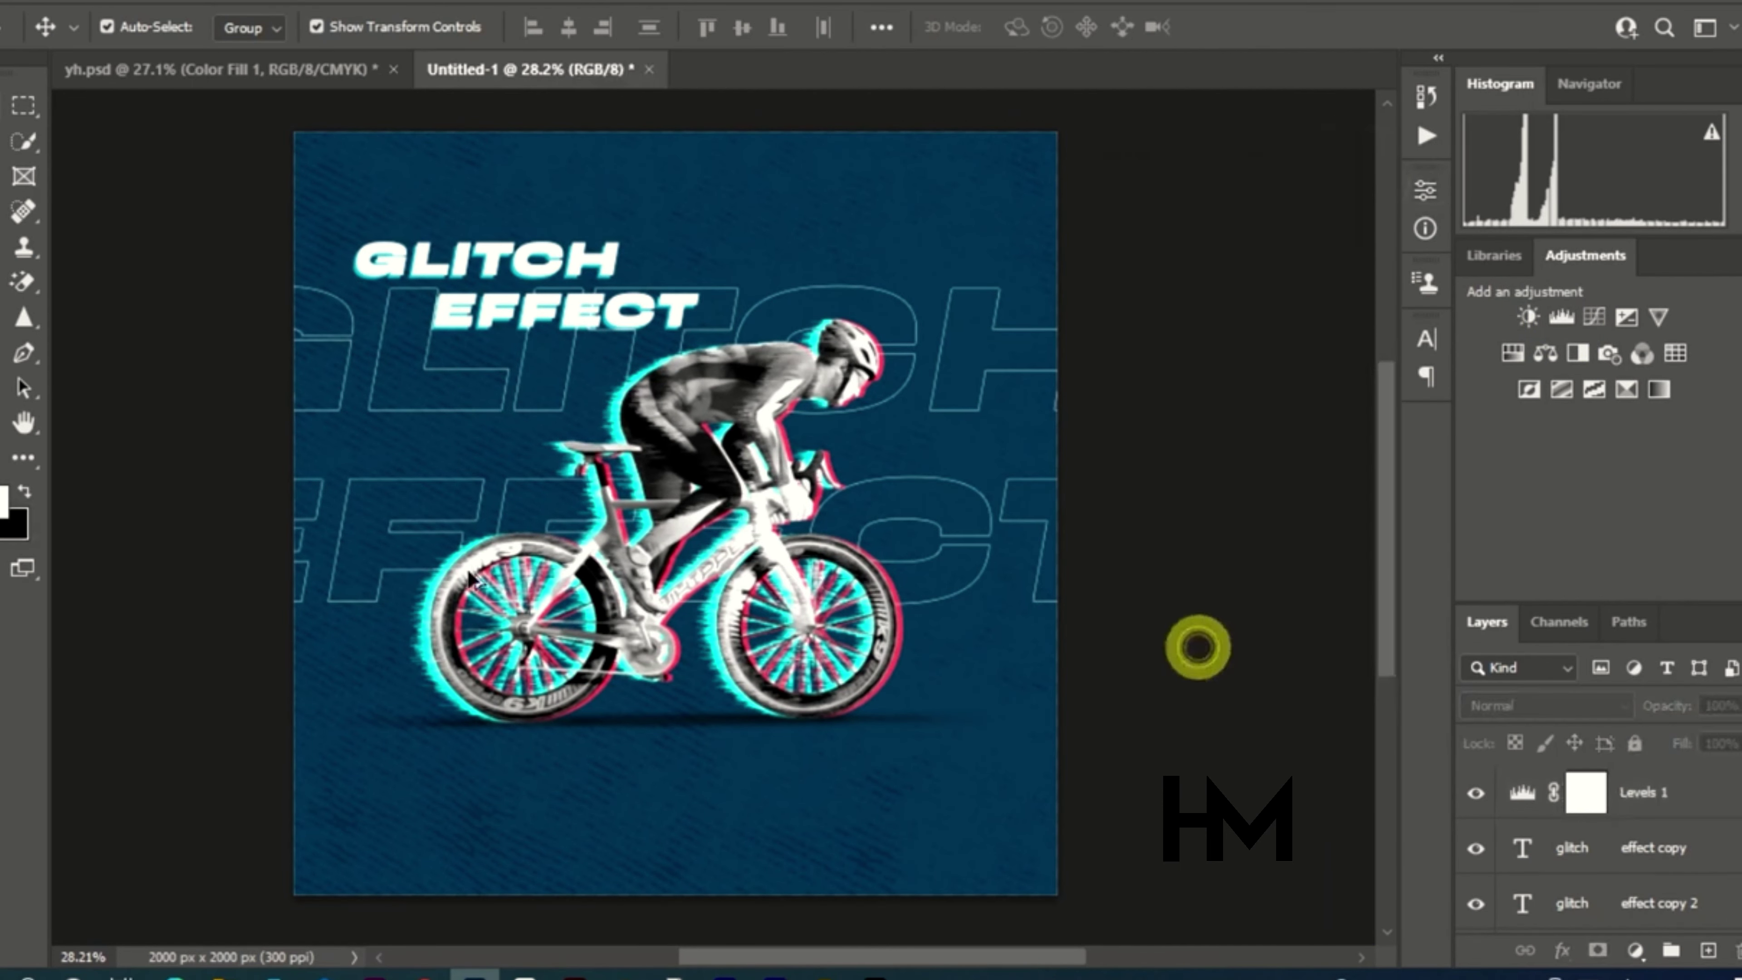
Select both titles and the cyclist together, move them slightly down the canvas, and deselect them
scroll(473, 584, down, 2)
drag(246, 307, 683, 613)
click(1186, 662)
drag(839, 313, 842, 296)
click(1294, 665)
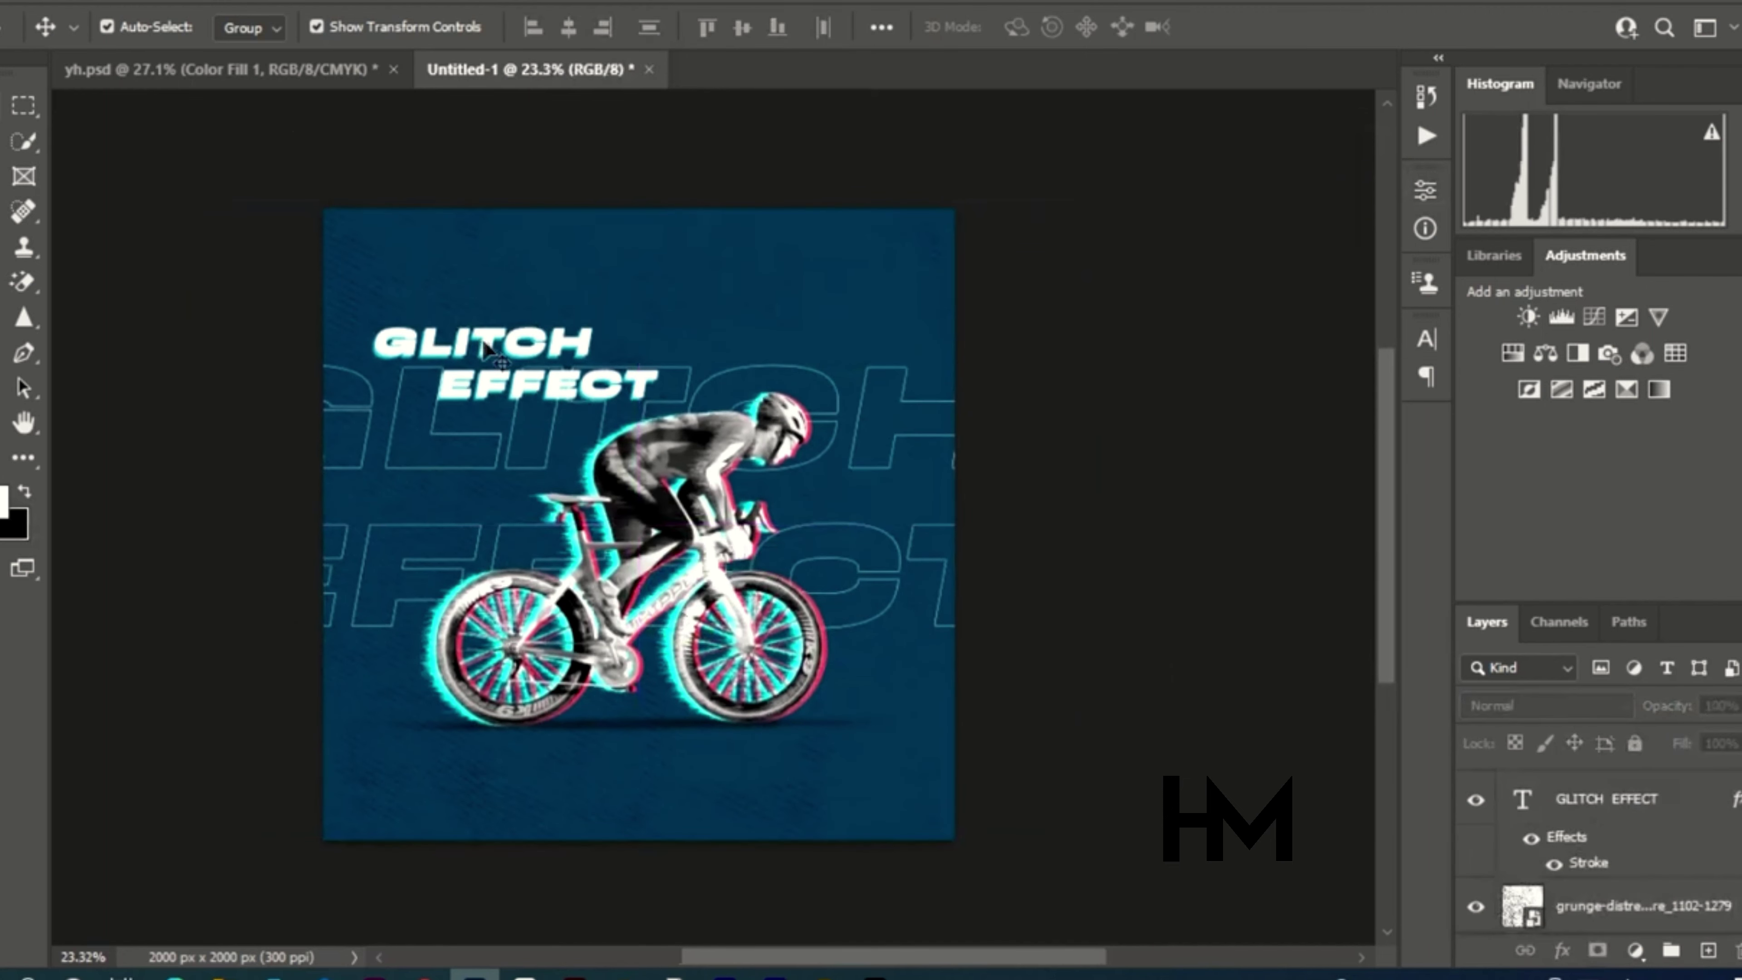
Group the small title's text layers and nudge the group slightly upward
click(488, 338)
shift+click(1650, 918)
key(ctrl+g)
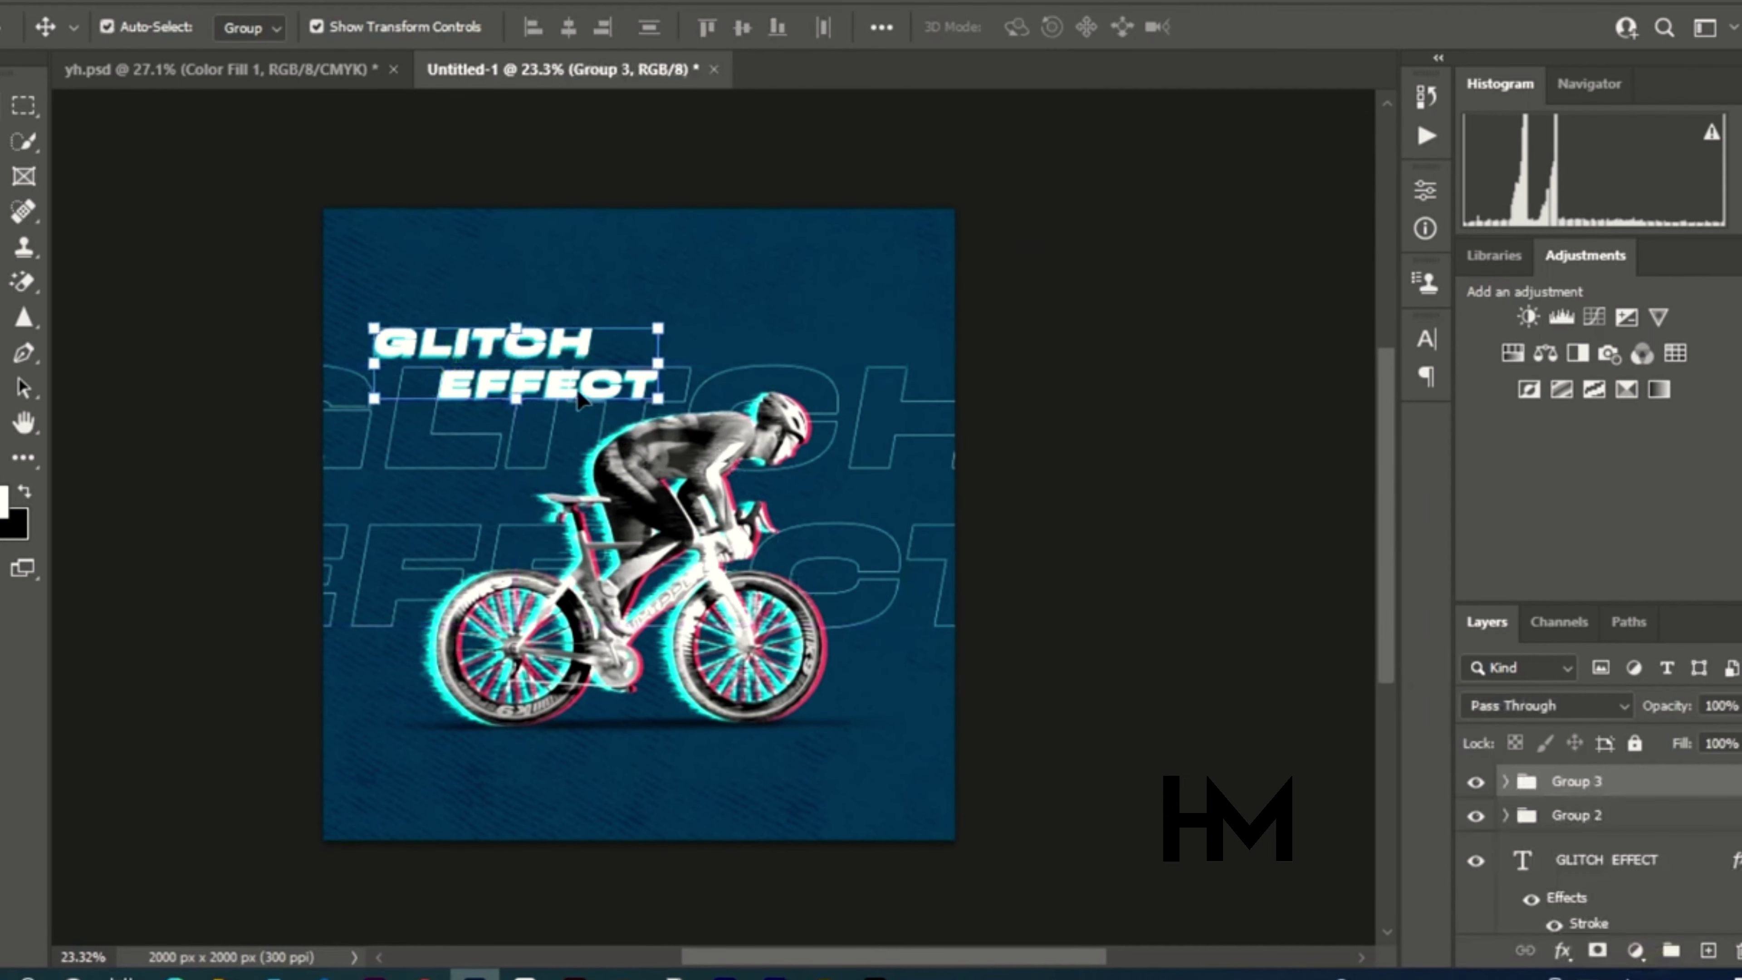
Enlarge the outlined GLITCH EFFECT title behind the cyclist to about 131.62 pt and shift it slightly up and right
click(858, 430)
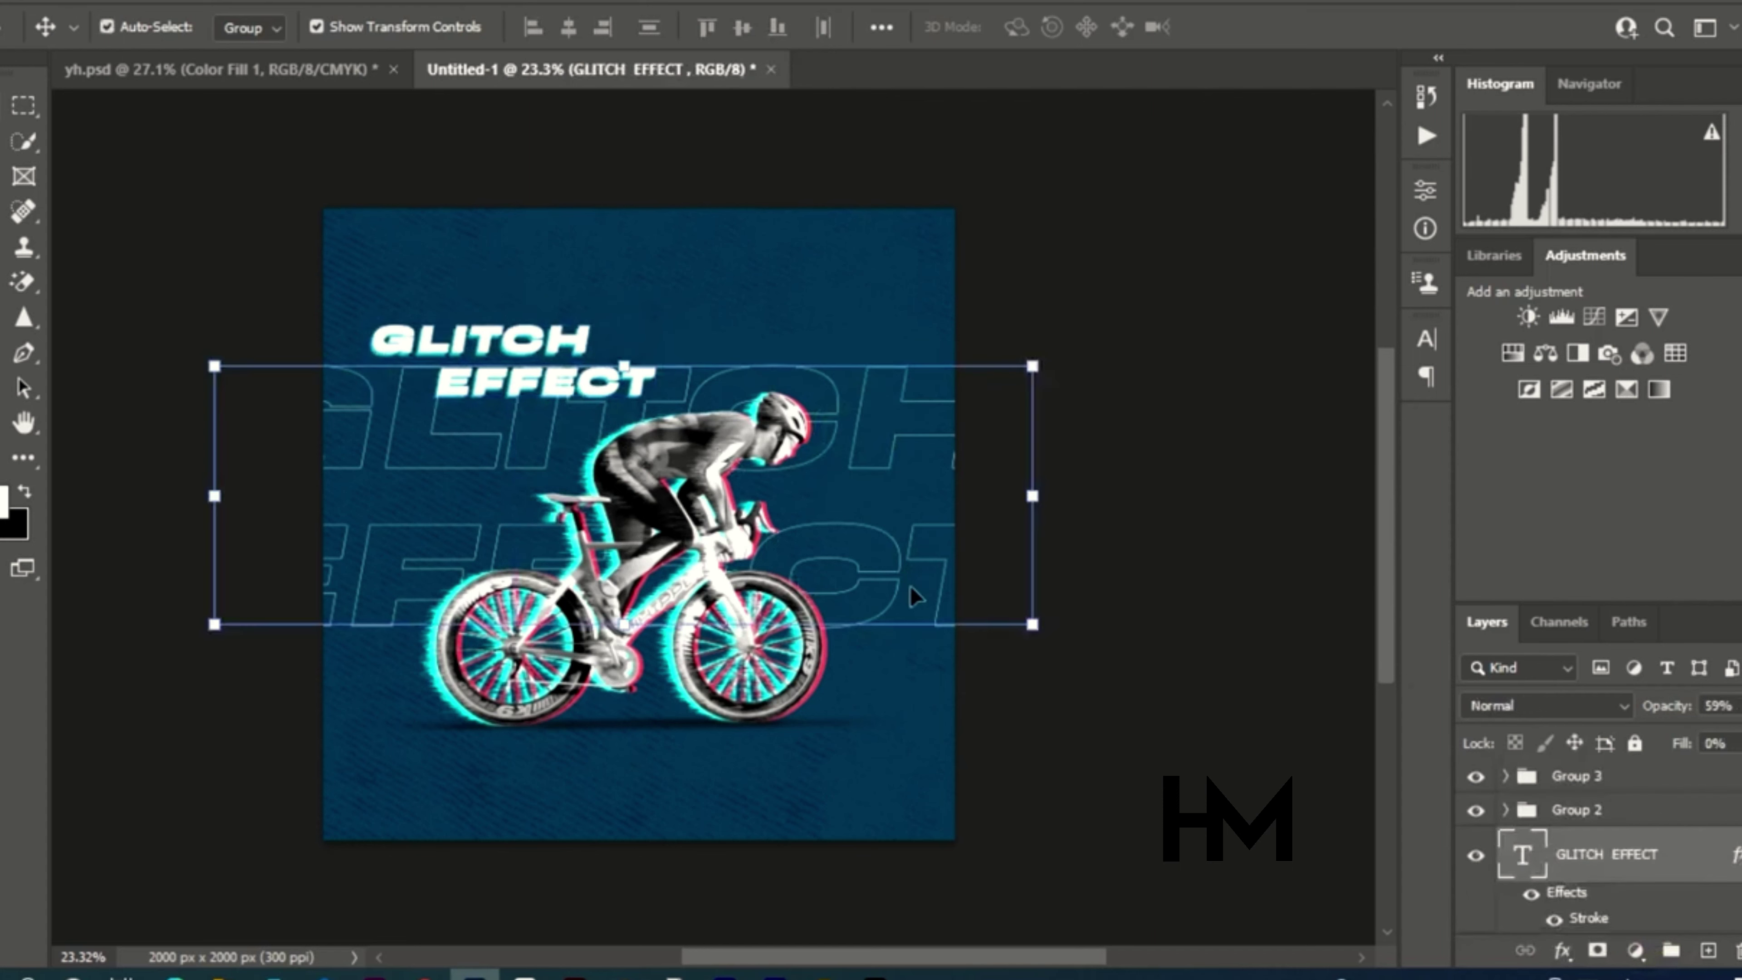
drag(626, 623, 679, 760)
key(Return)
key(shift+Up)
key(shift+Right)
key(shift+Right)
key(shift+Right)
key(shift+Right)
key(shift+Right)
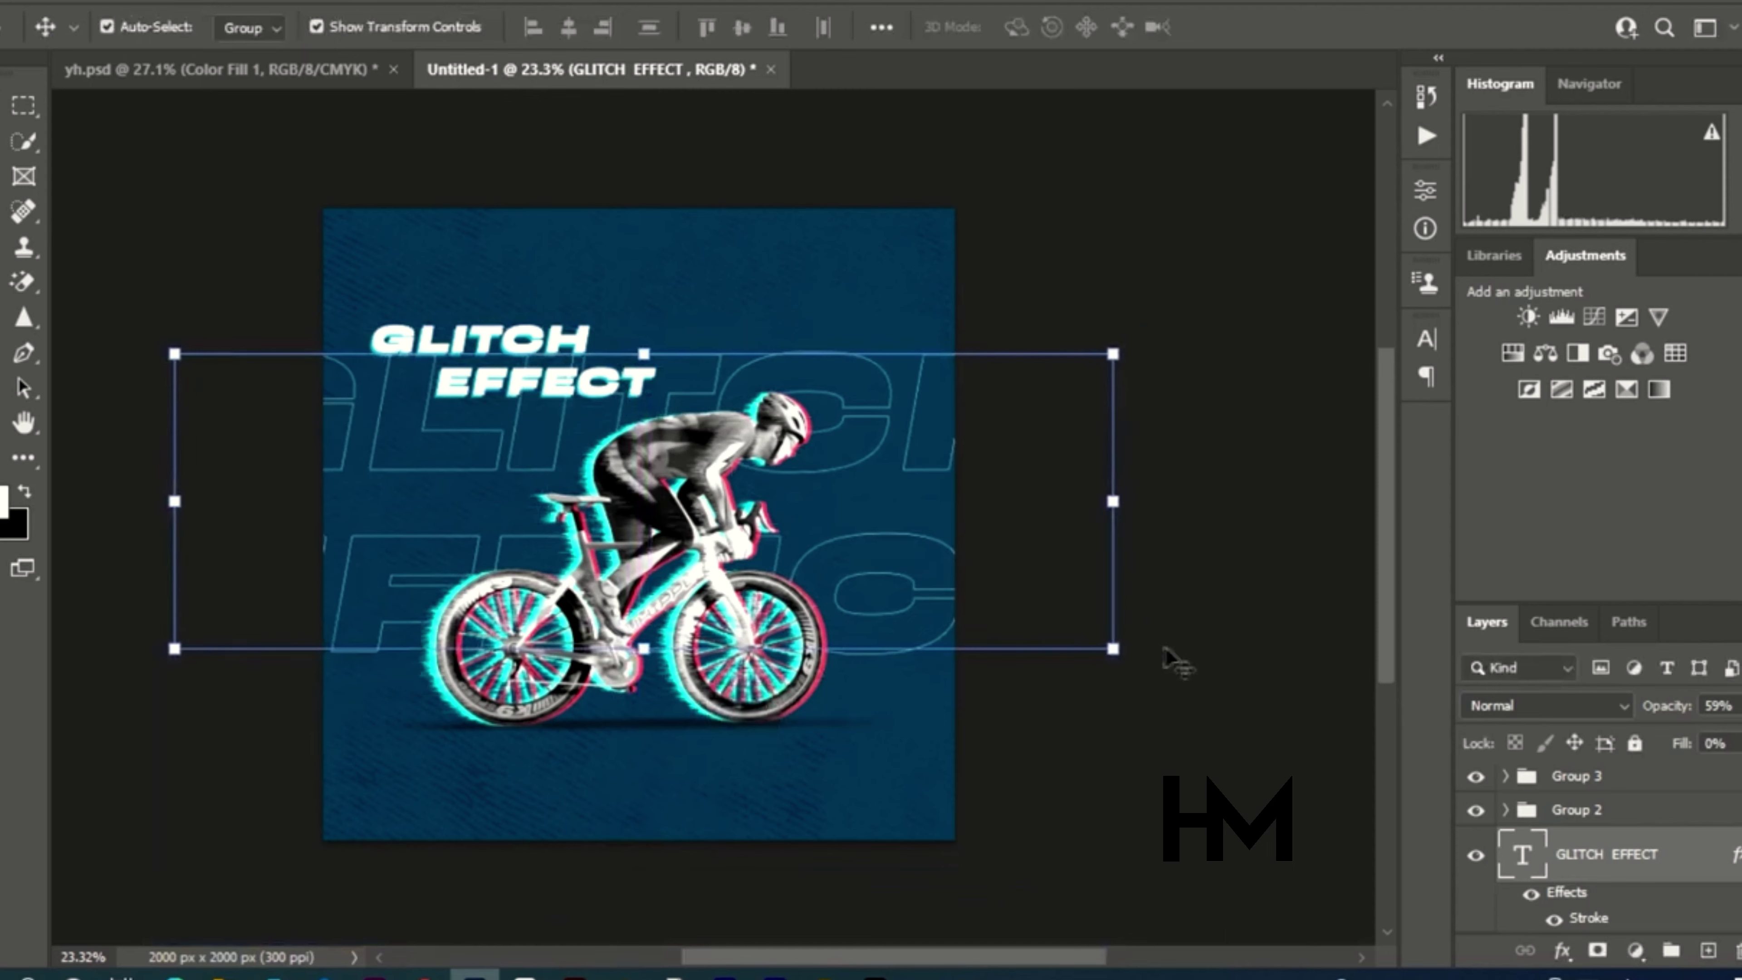
Indent the outlined title's second line, EFFECT, with leading spaces and commit the text edit
key(t)
click(315, 576)
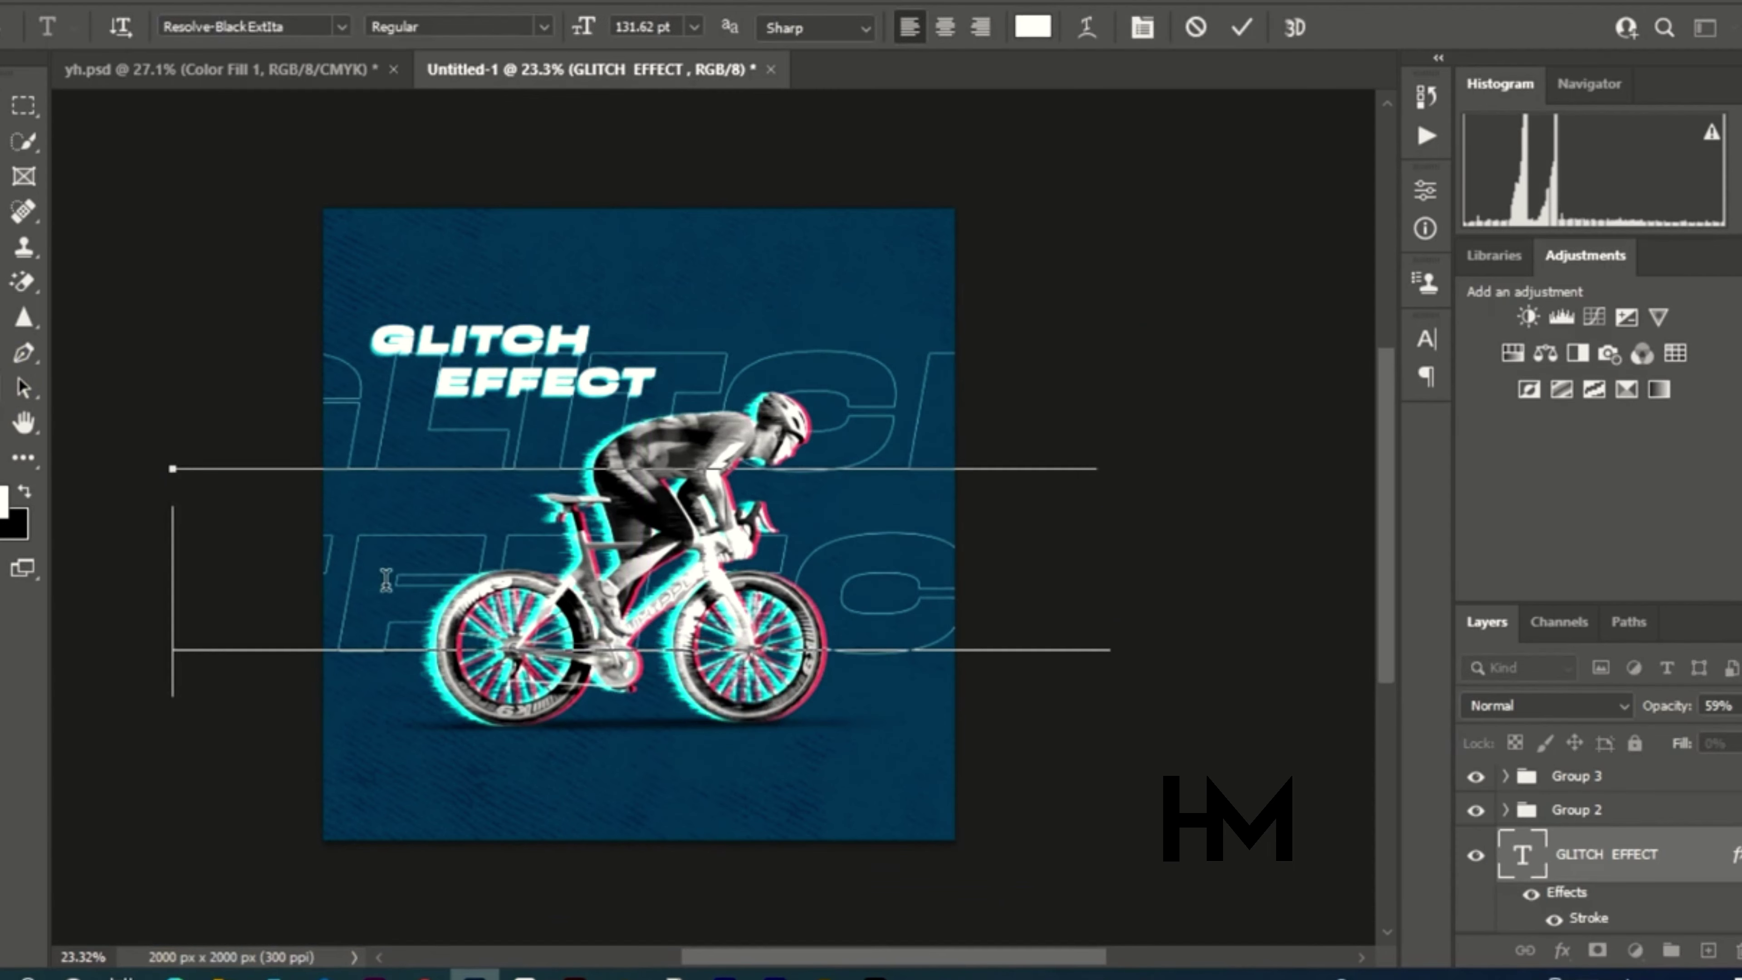
key(ctrl+Return)
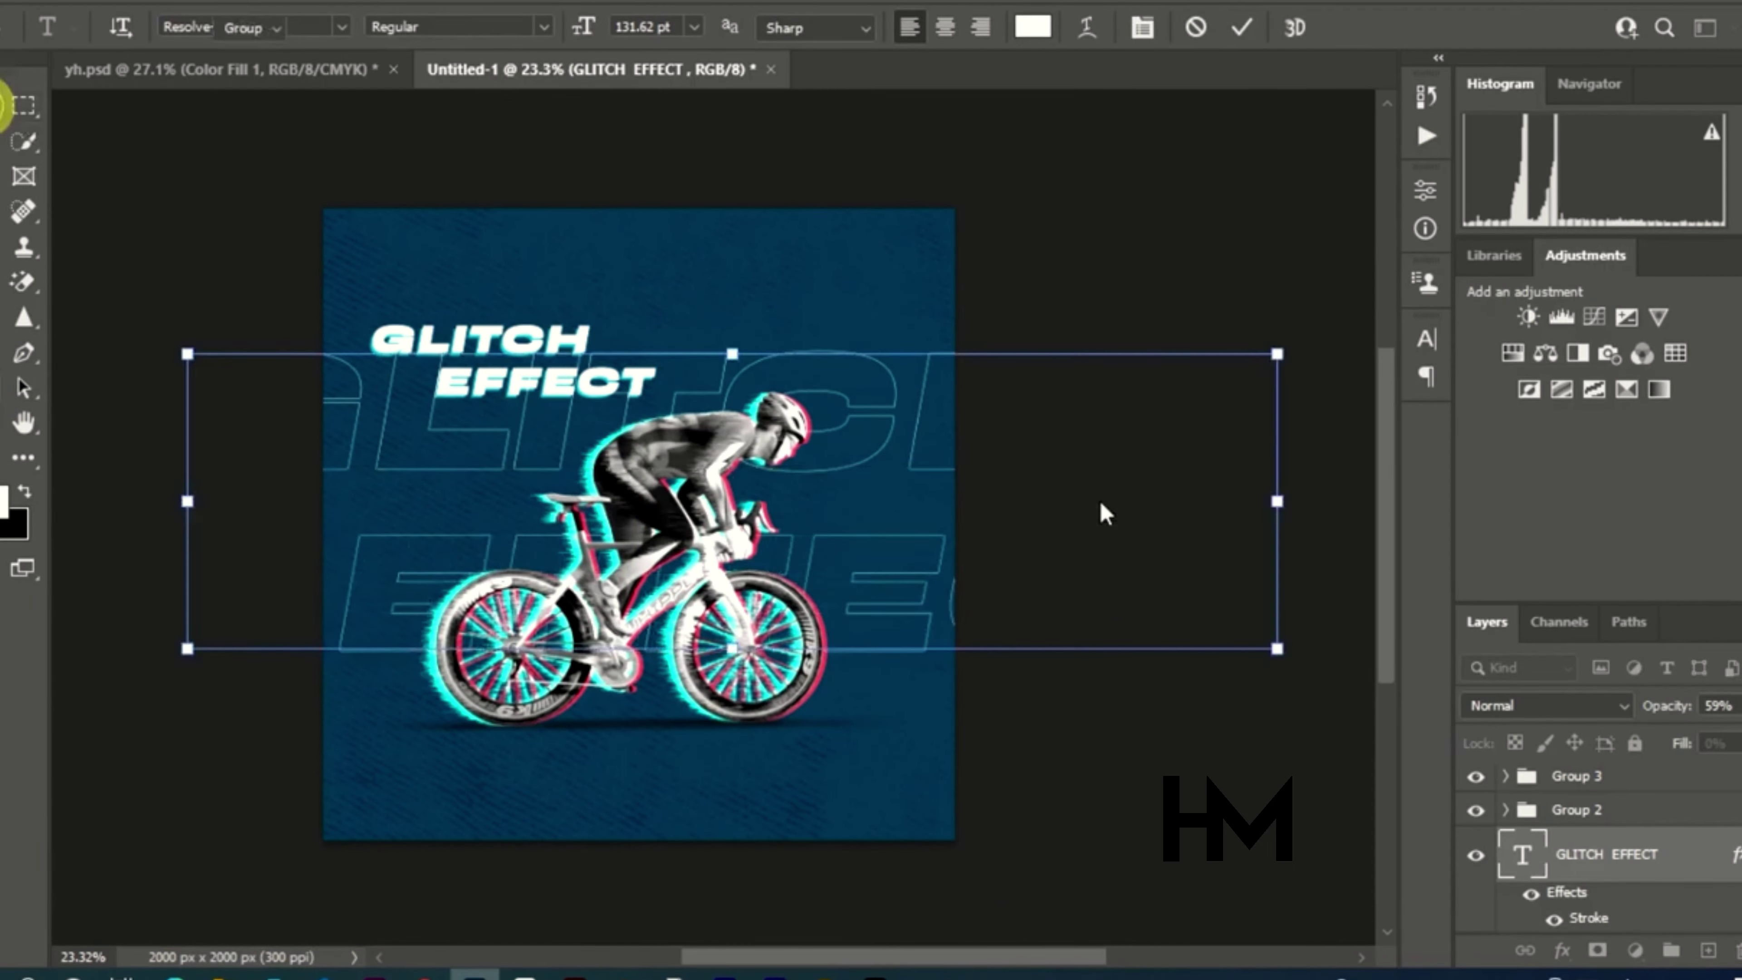
key(v)
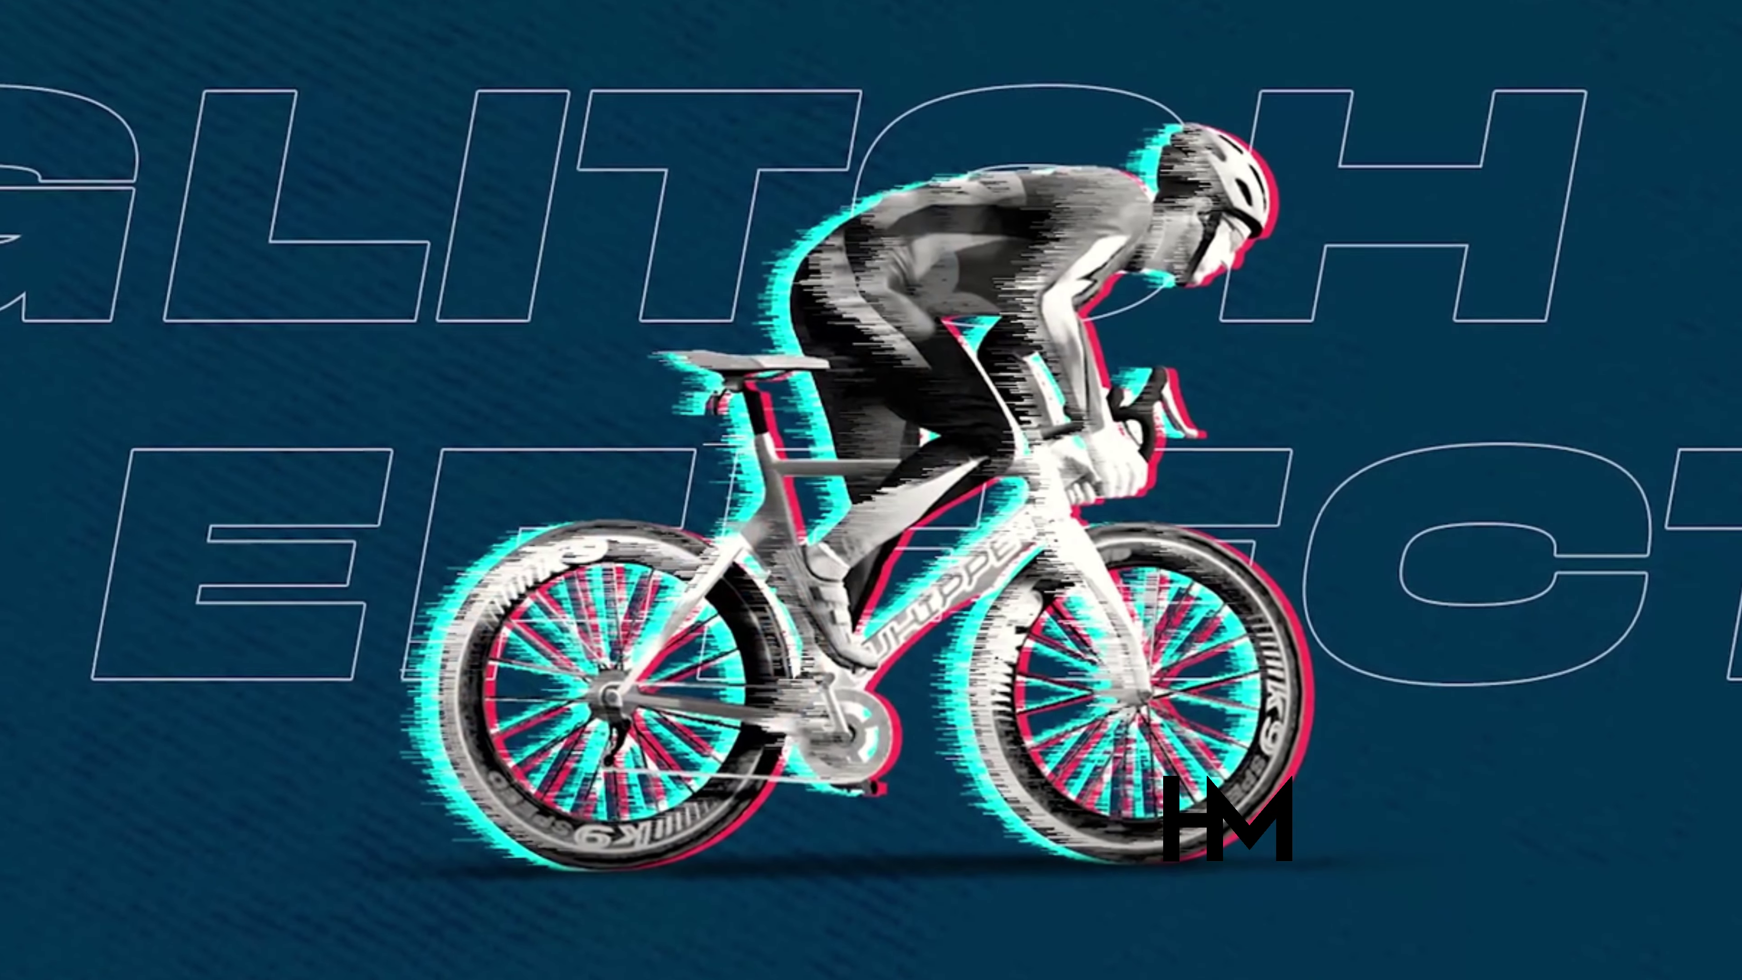